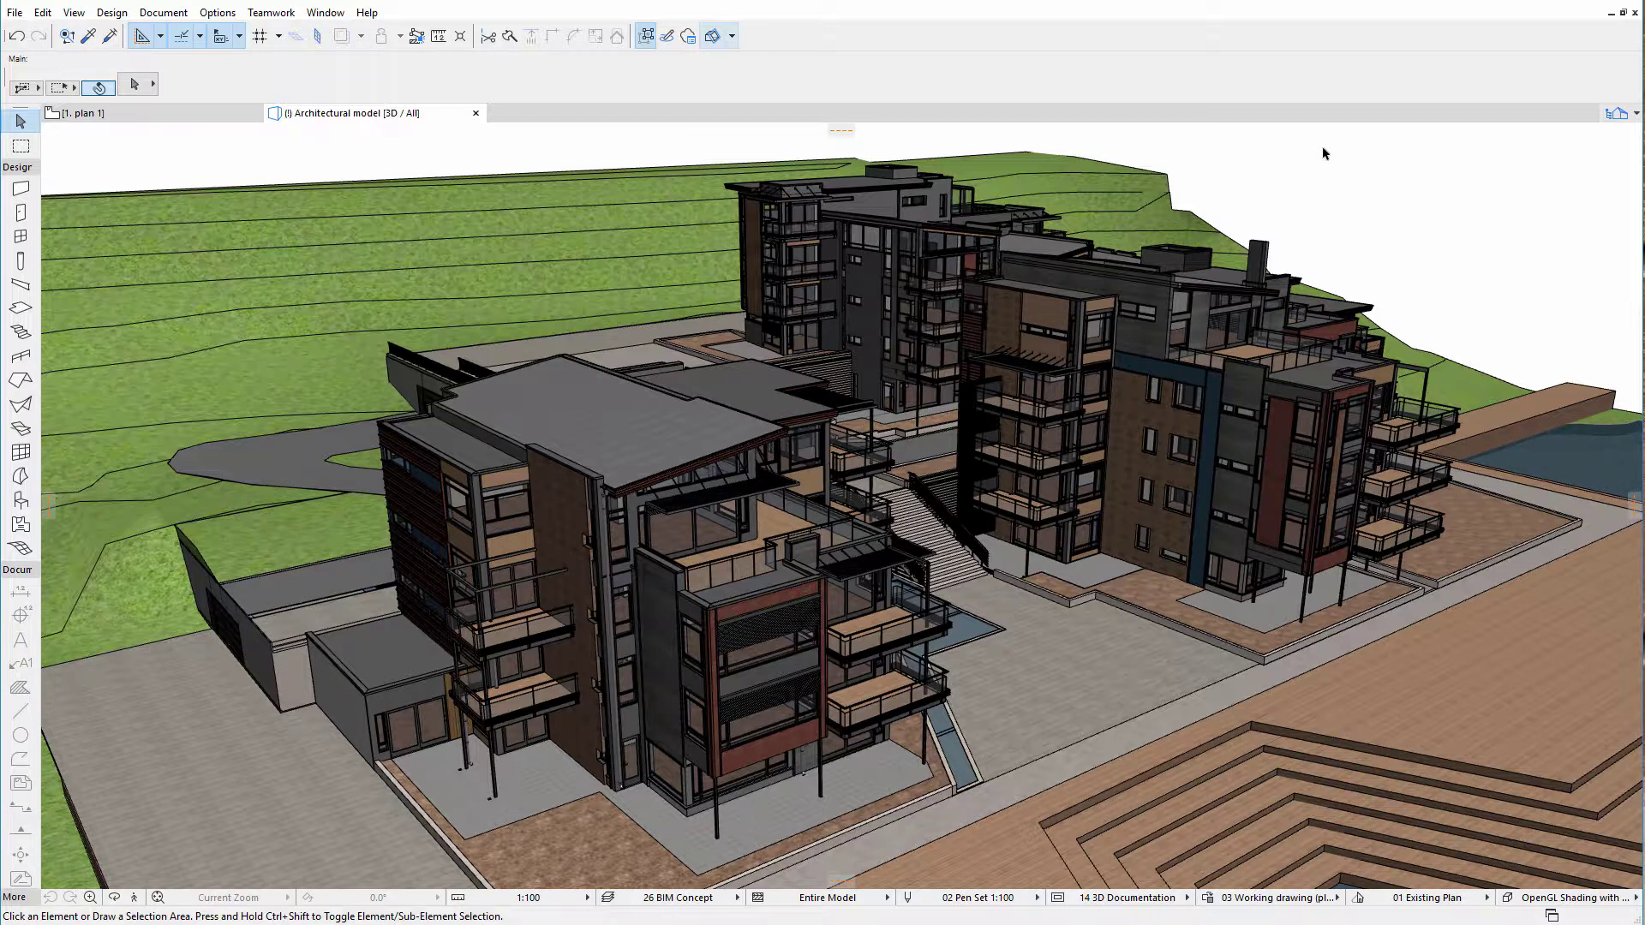
- Open the IFC Translators settings of the project
click(17, 14)
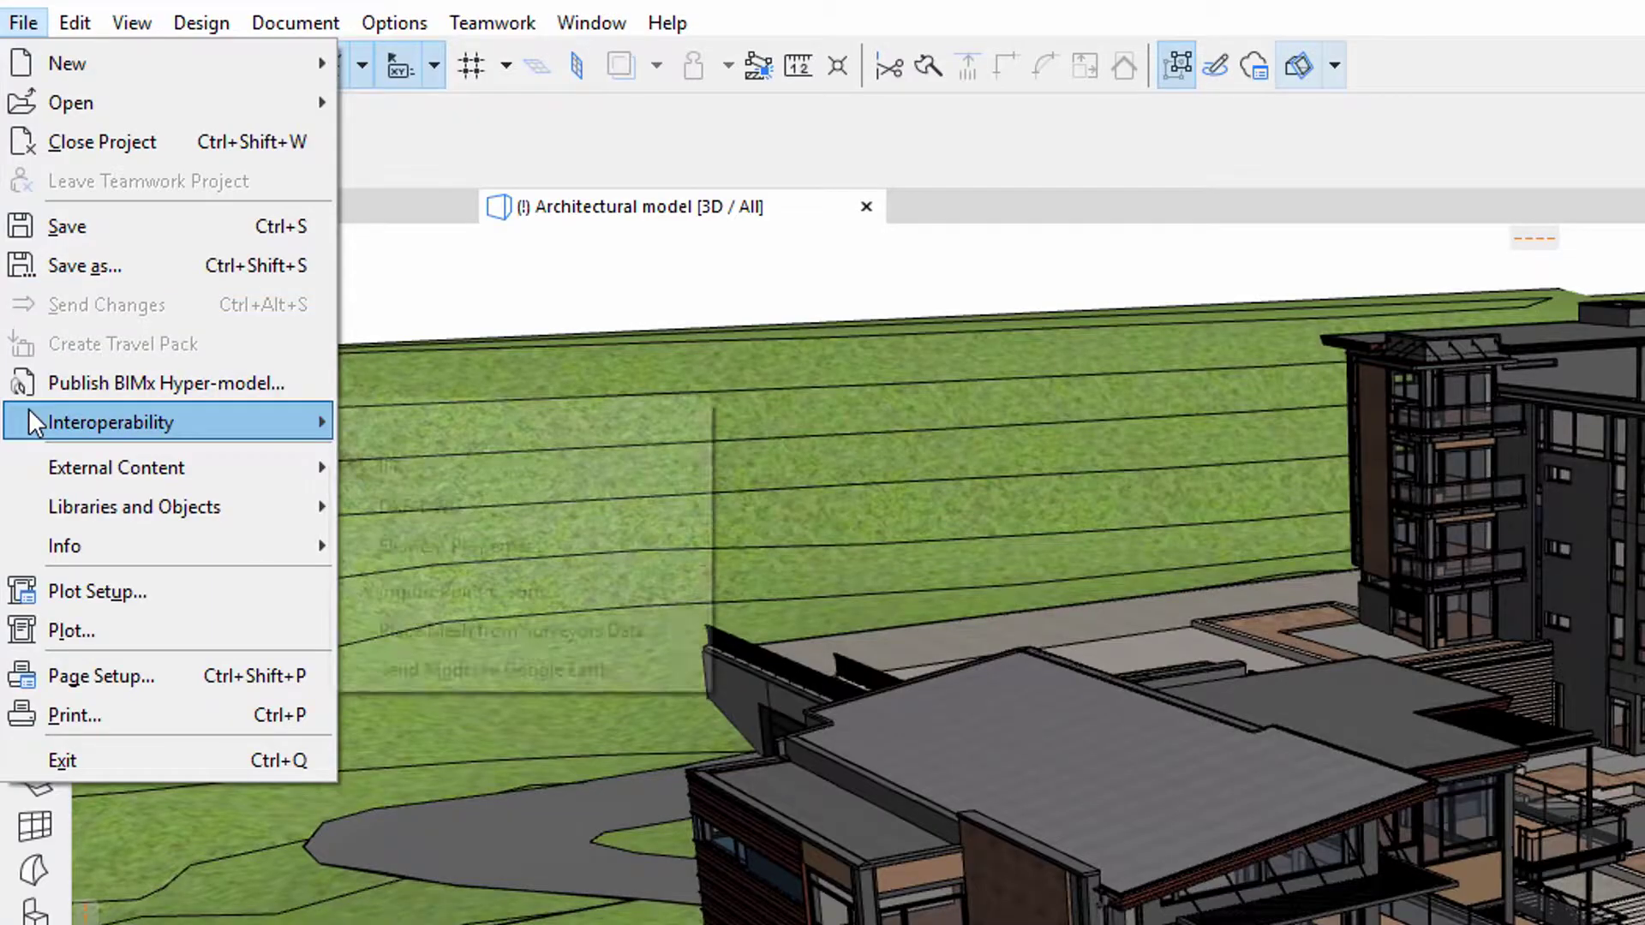
mouse_move(38, 230)
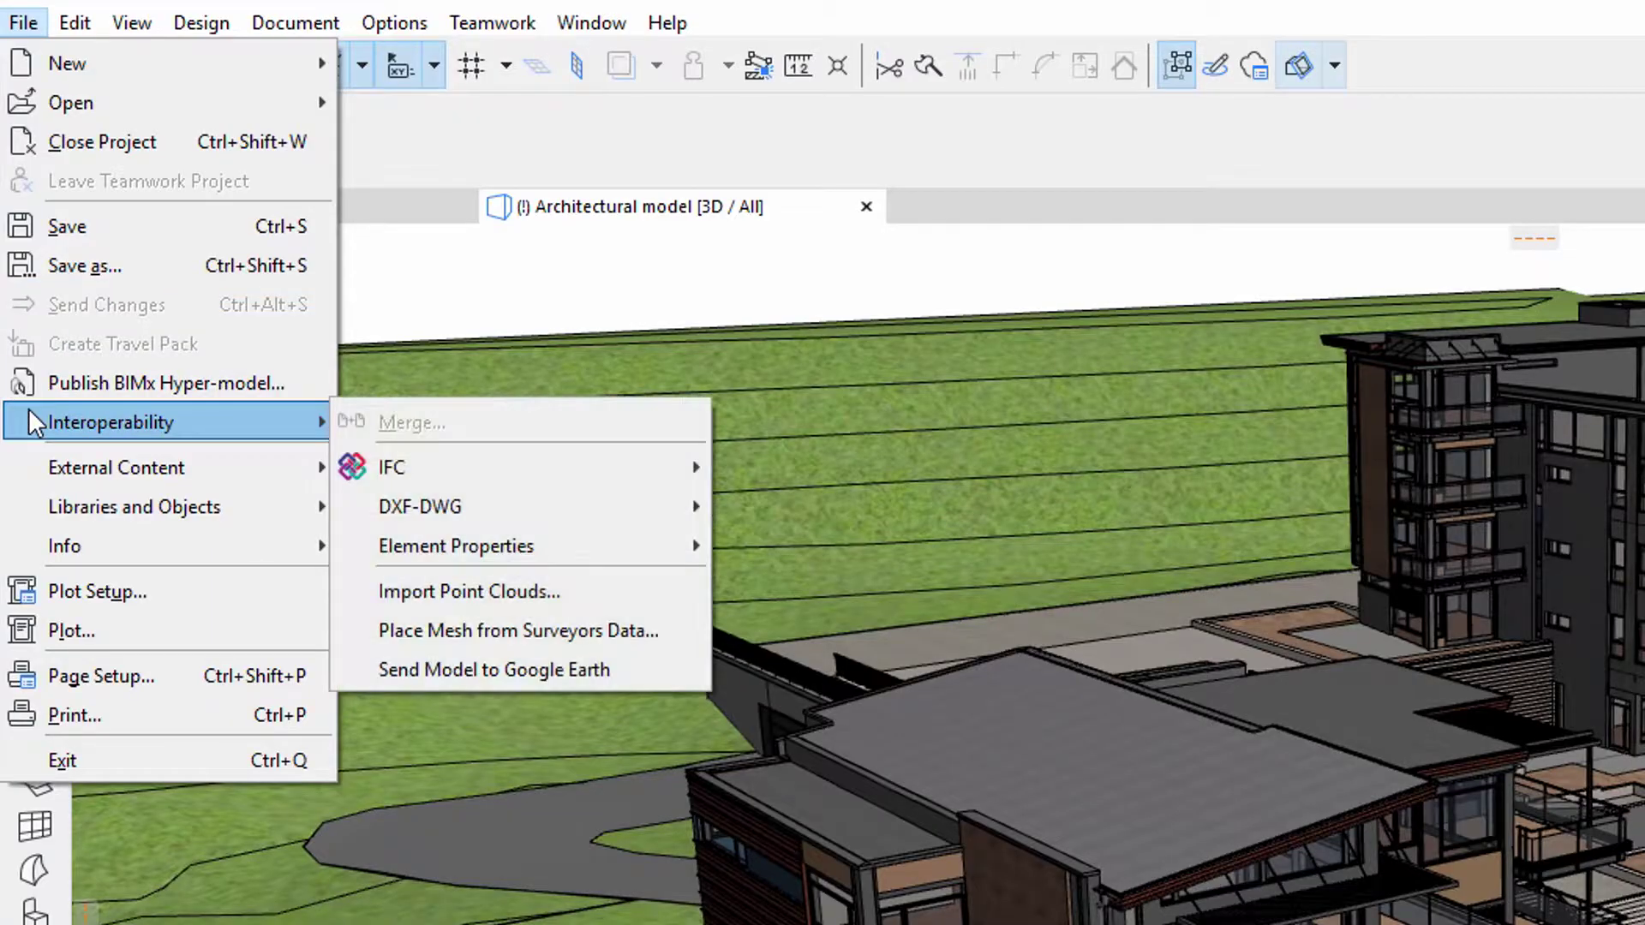
mouse_move(464, 468)
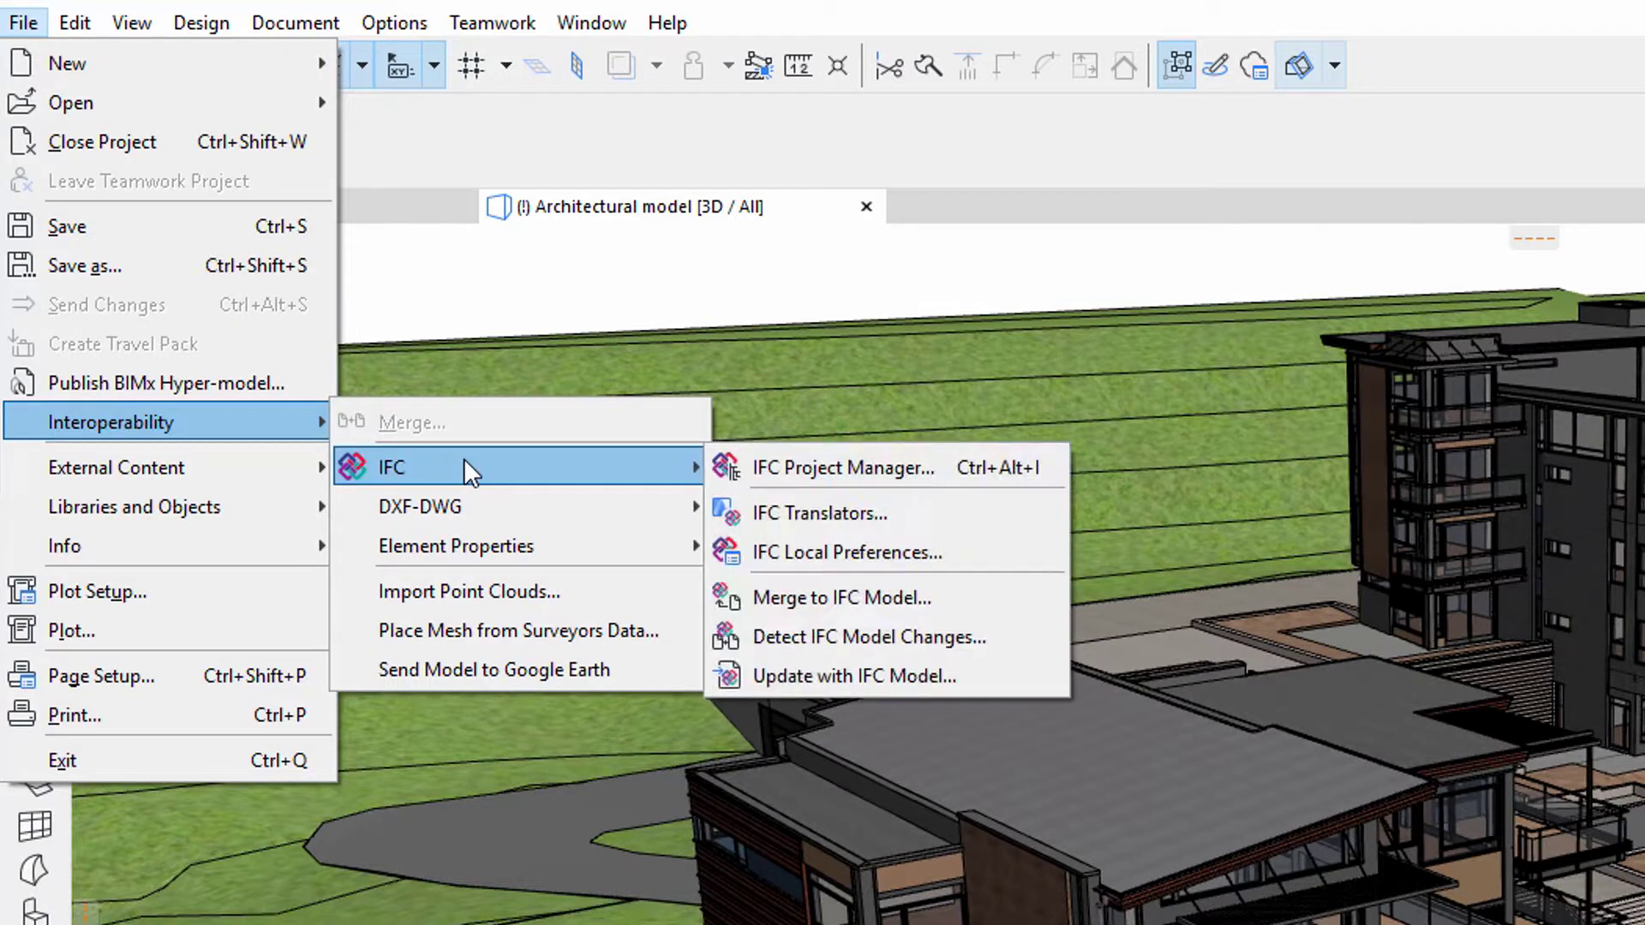
click(923, 510)
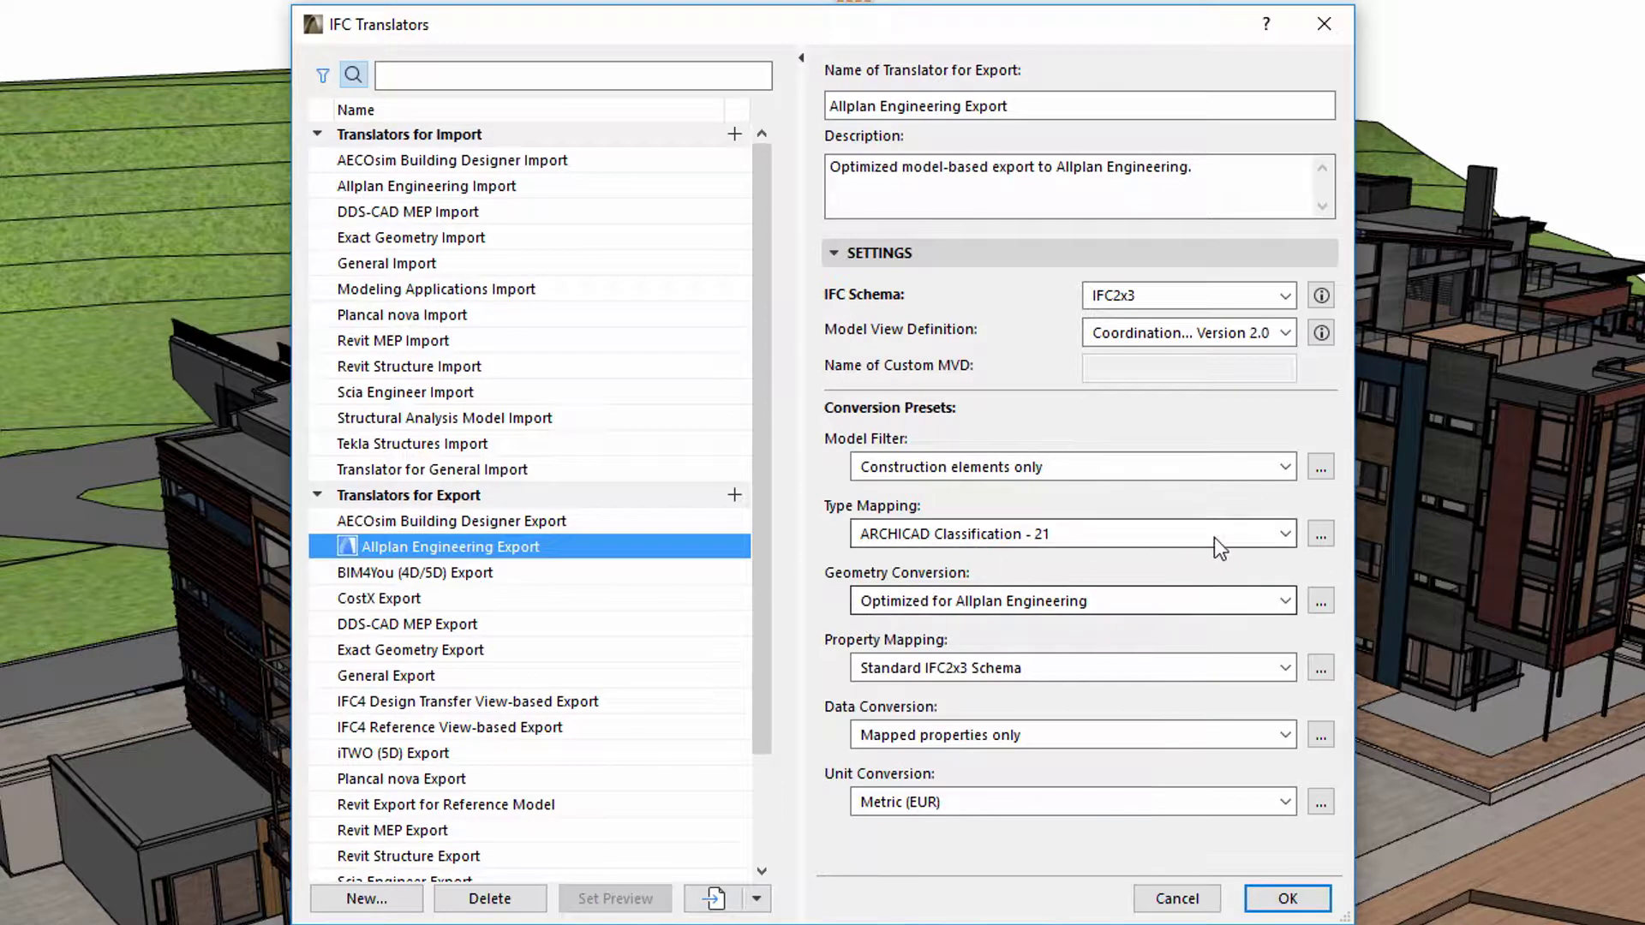
- Examine the Type Mapping presets offered for the Allplan Engineering Export and the Structural Analysis Model Import translators
click(1286, 534)
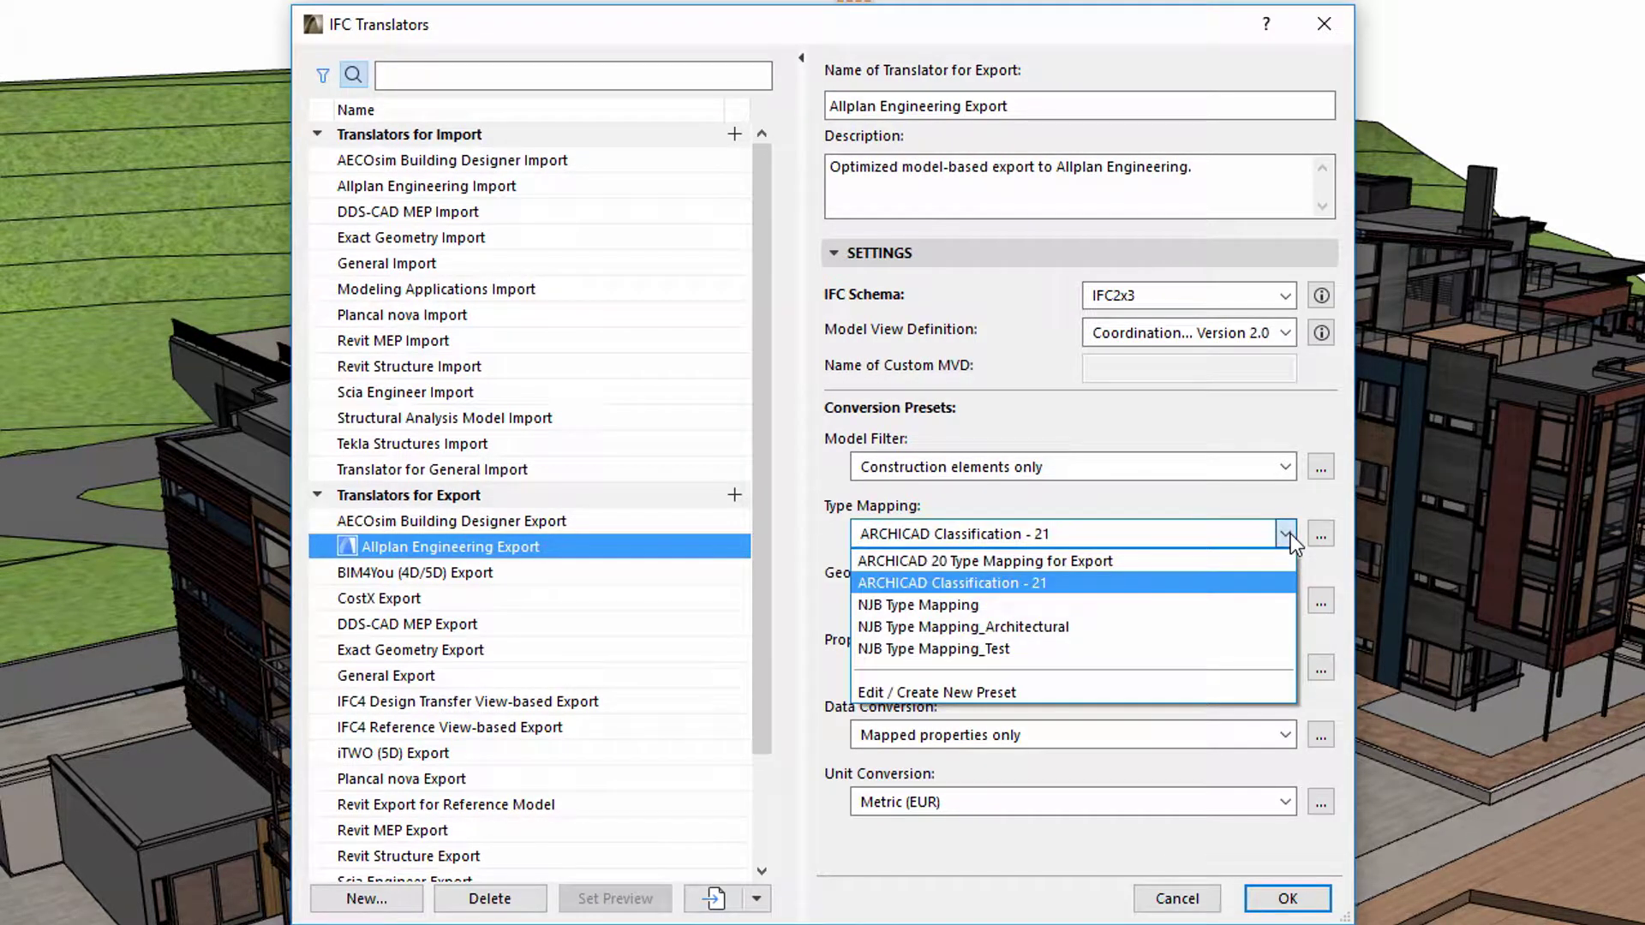
click(1290, 533)
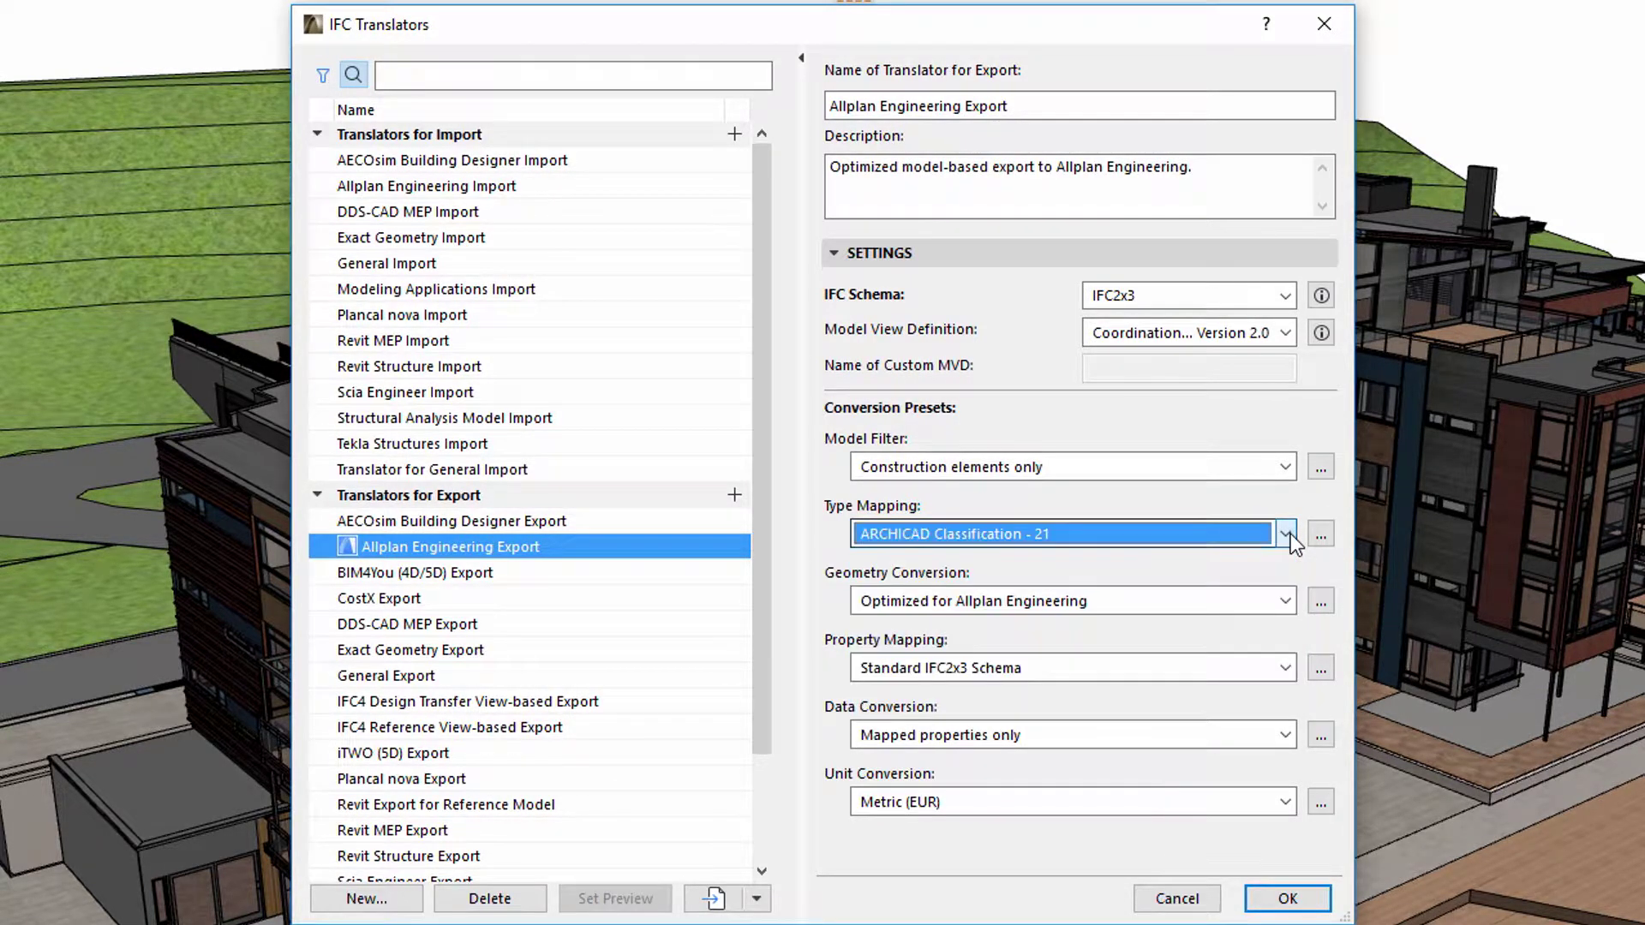
click(577, 411)
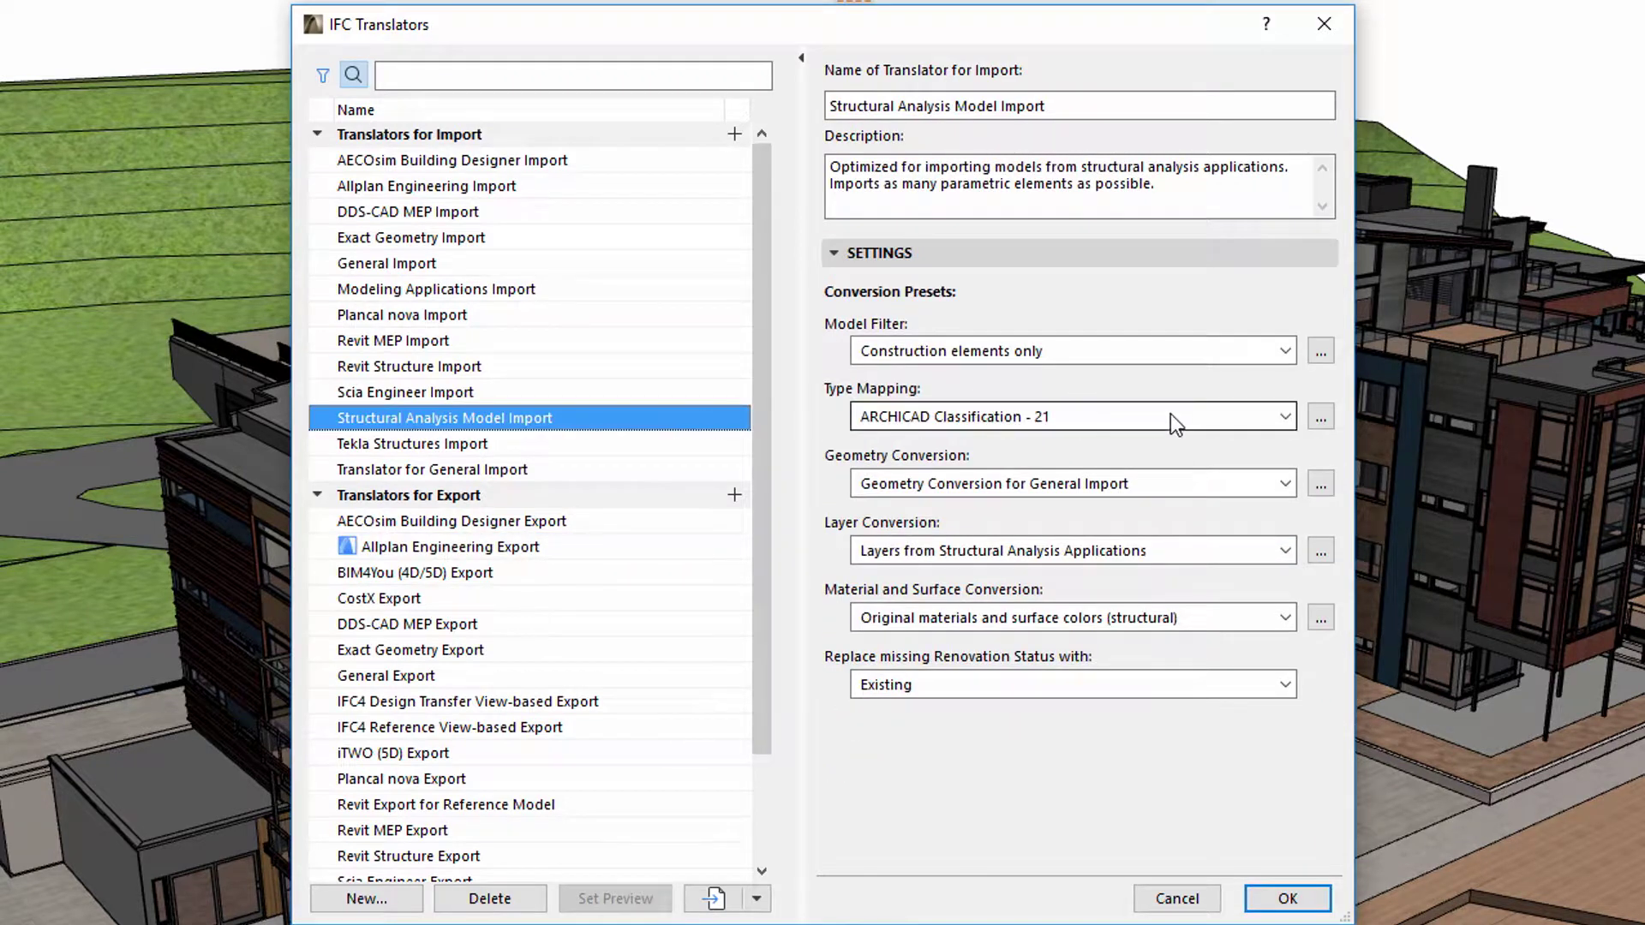
click(1286, 417)
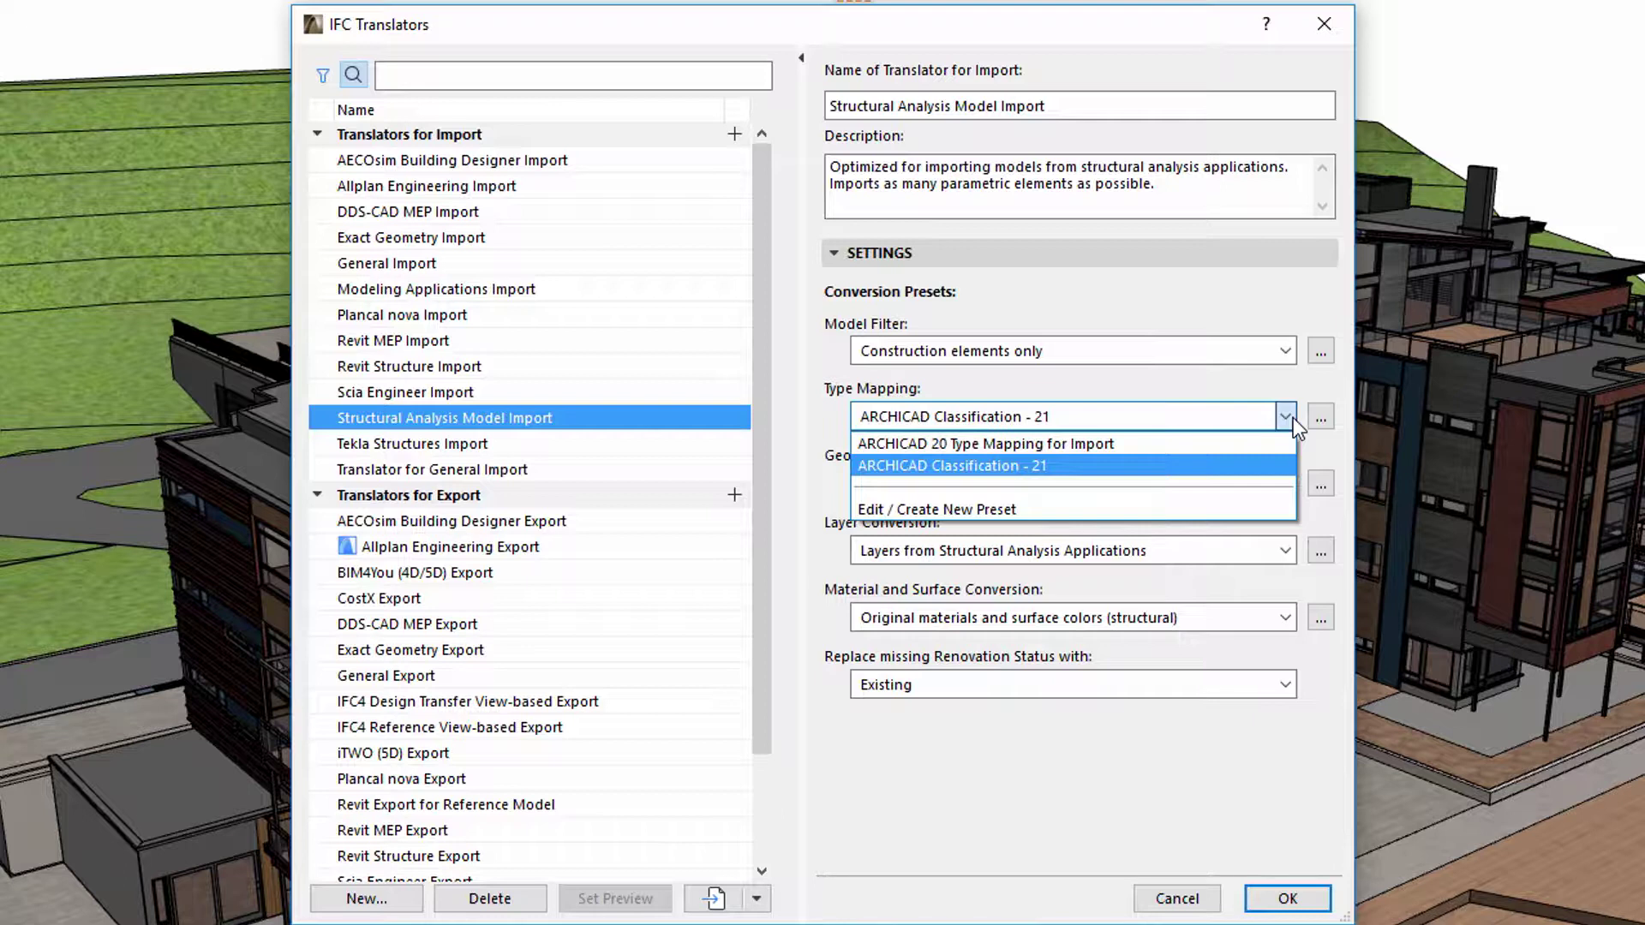
click(1293, 418)
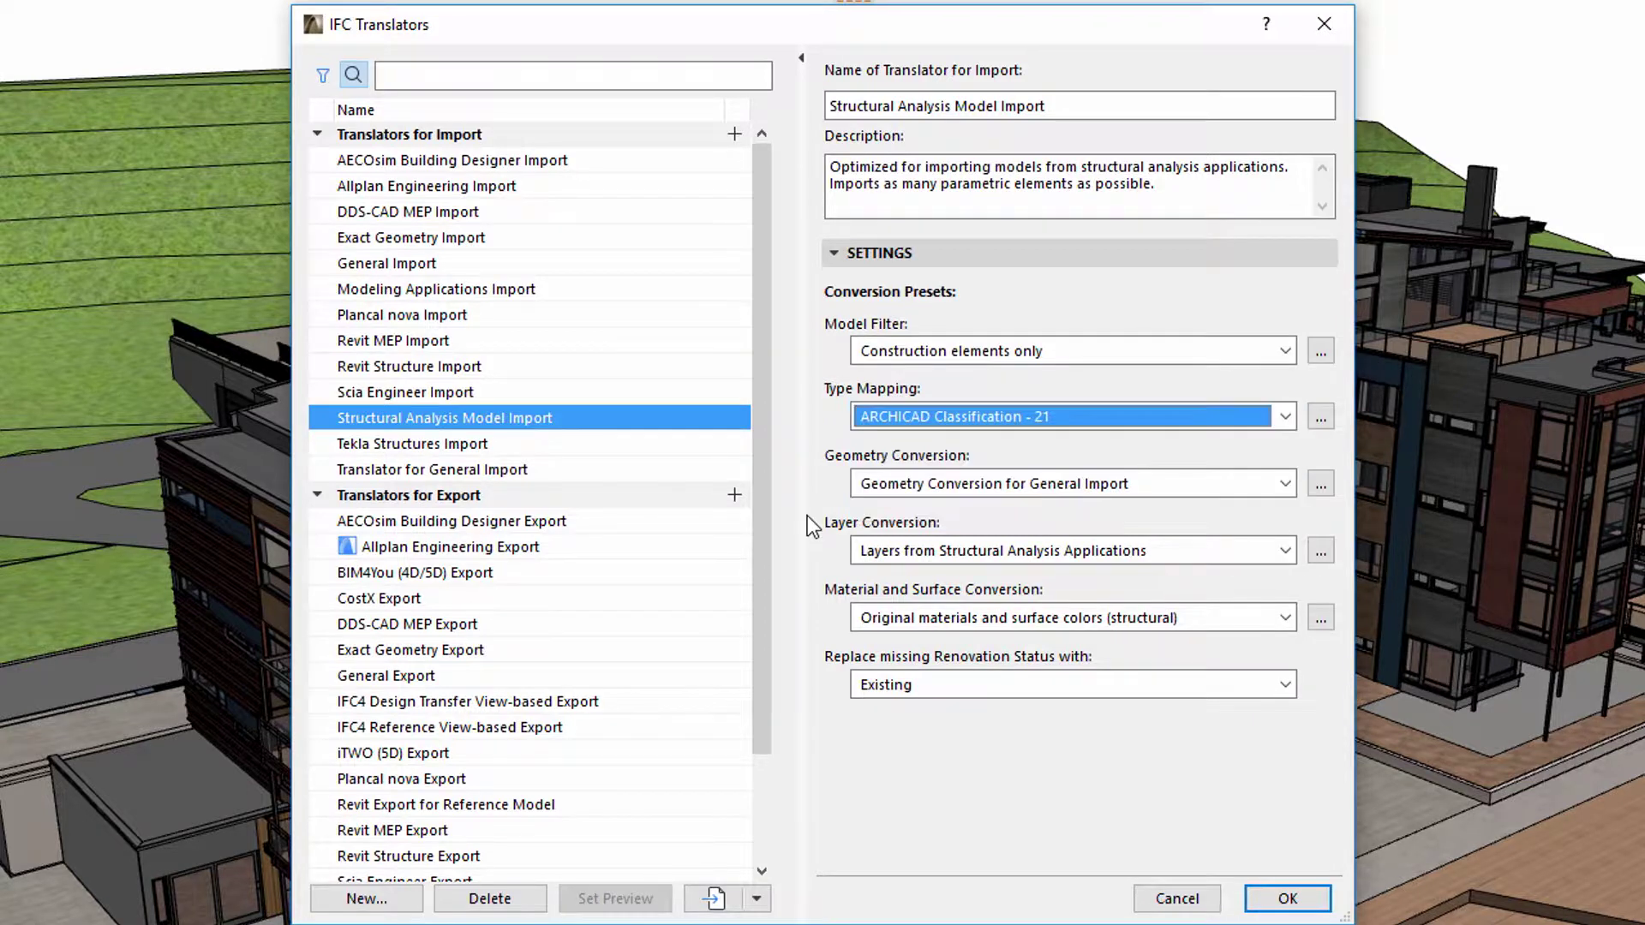
- Examine the Property Mapping presets offered for the Allplan Engineering Export translator
click(631, 541)
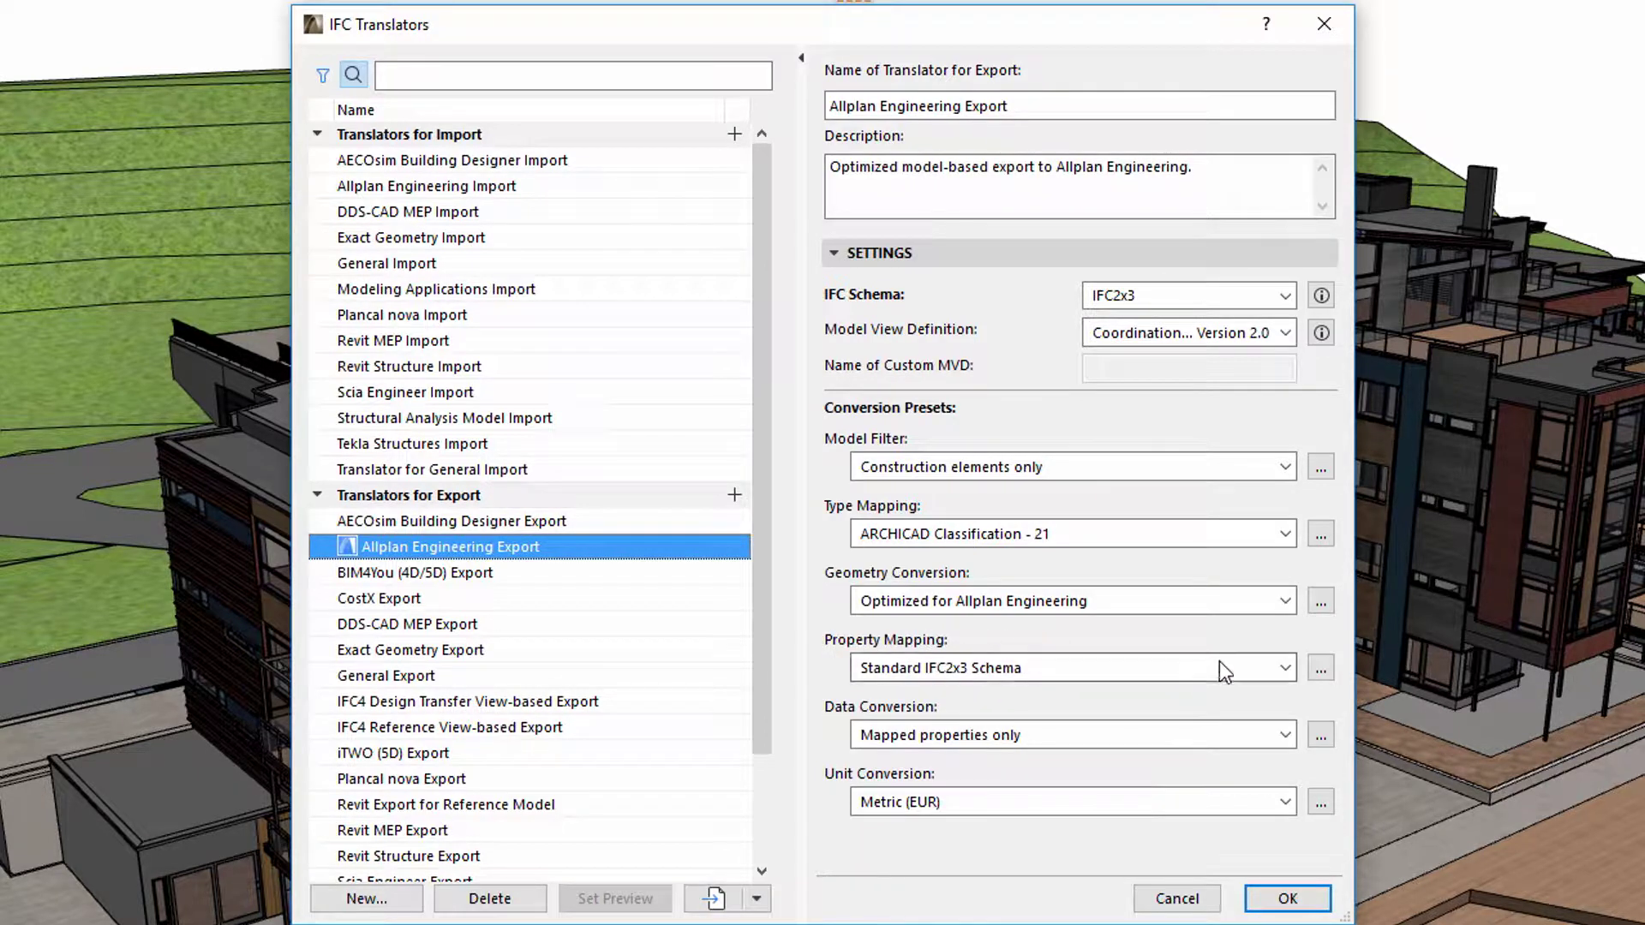
click(1284, 669)
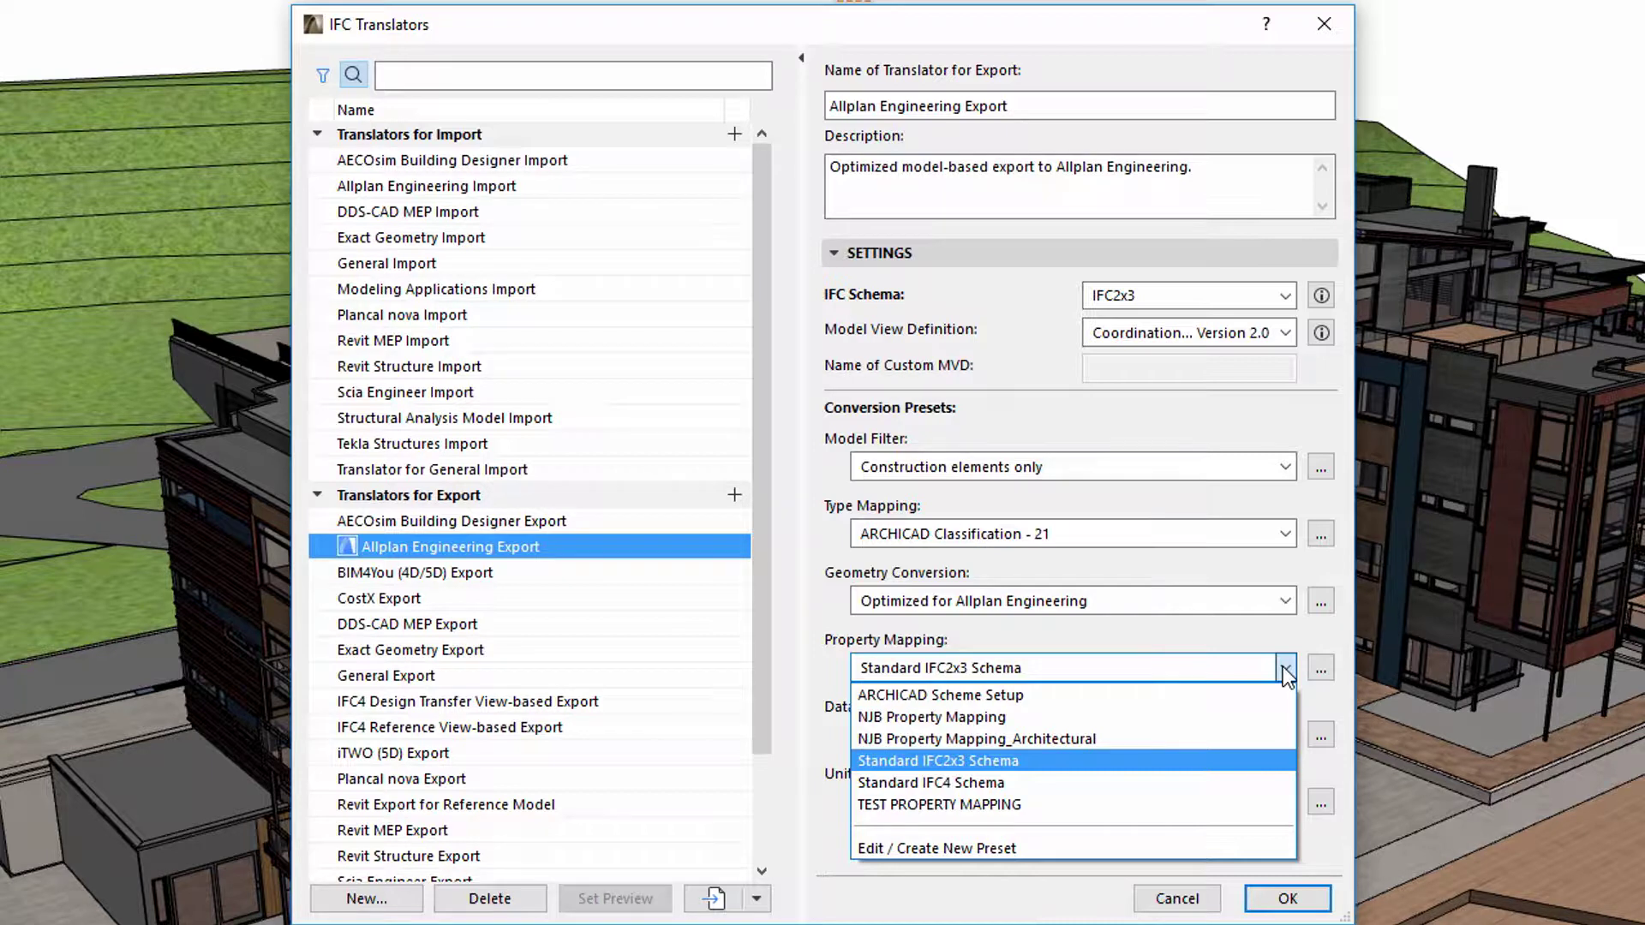
click(1285, 668)
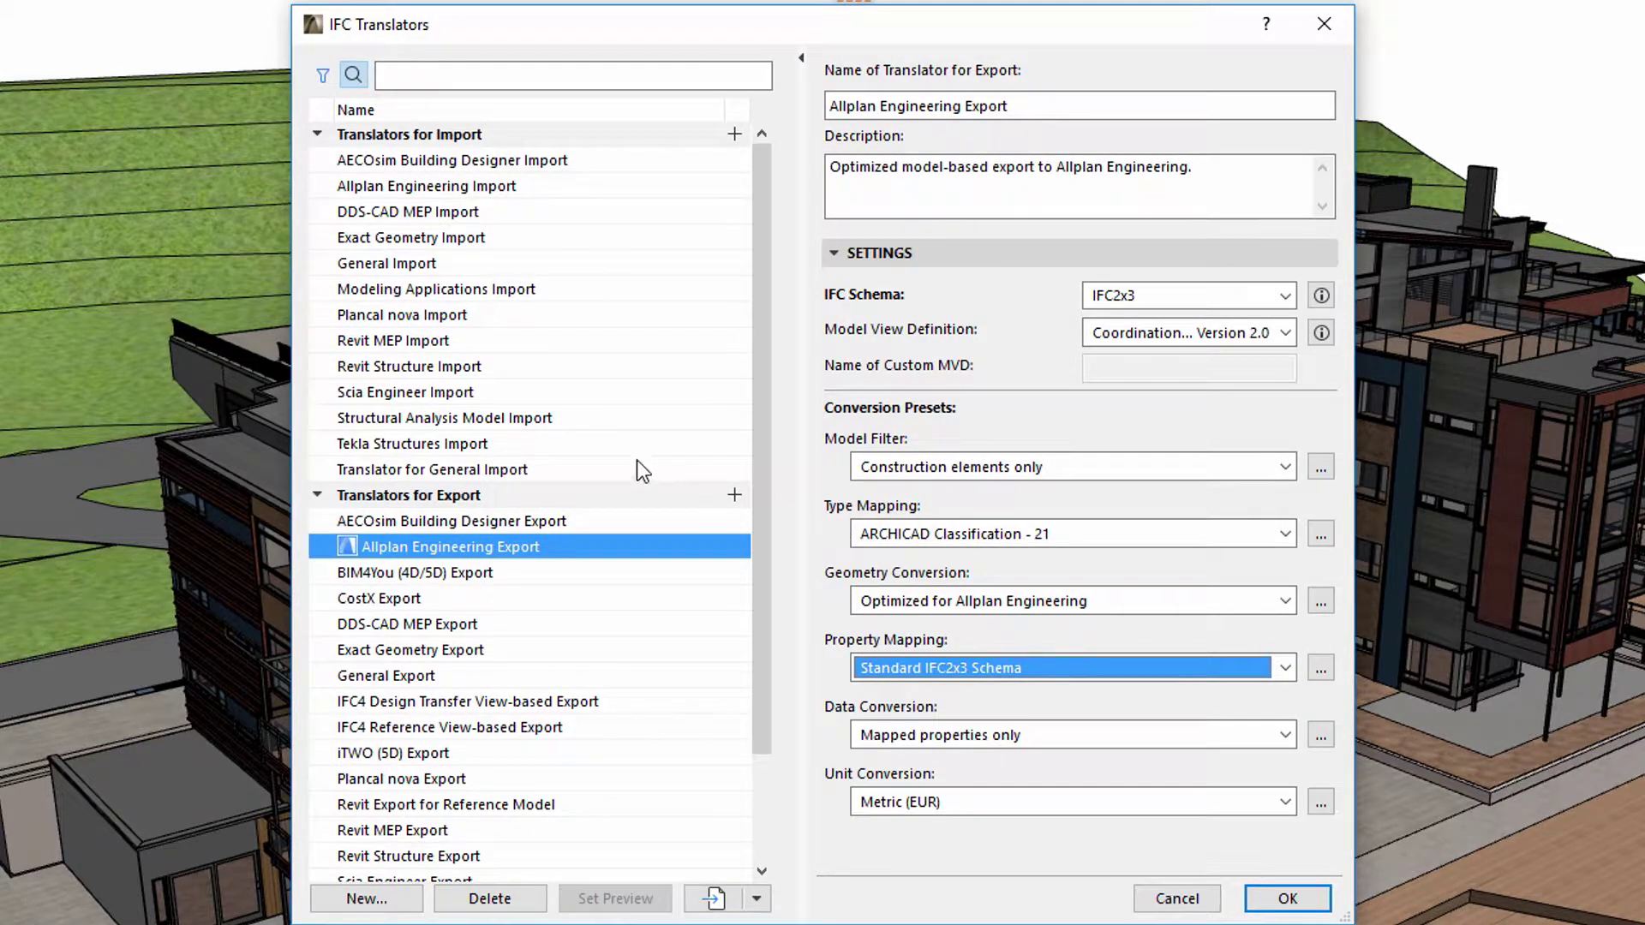
- Open the IFC type mapping of the ARCHICAD 20 Type Mapping for Import preset from the Structural Analysis Model Import translator
click(635, 422)
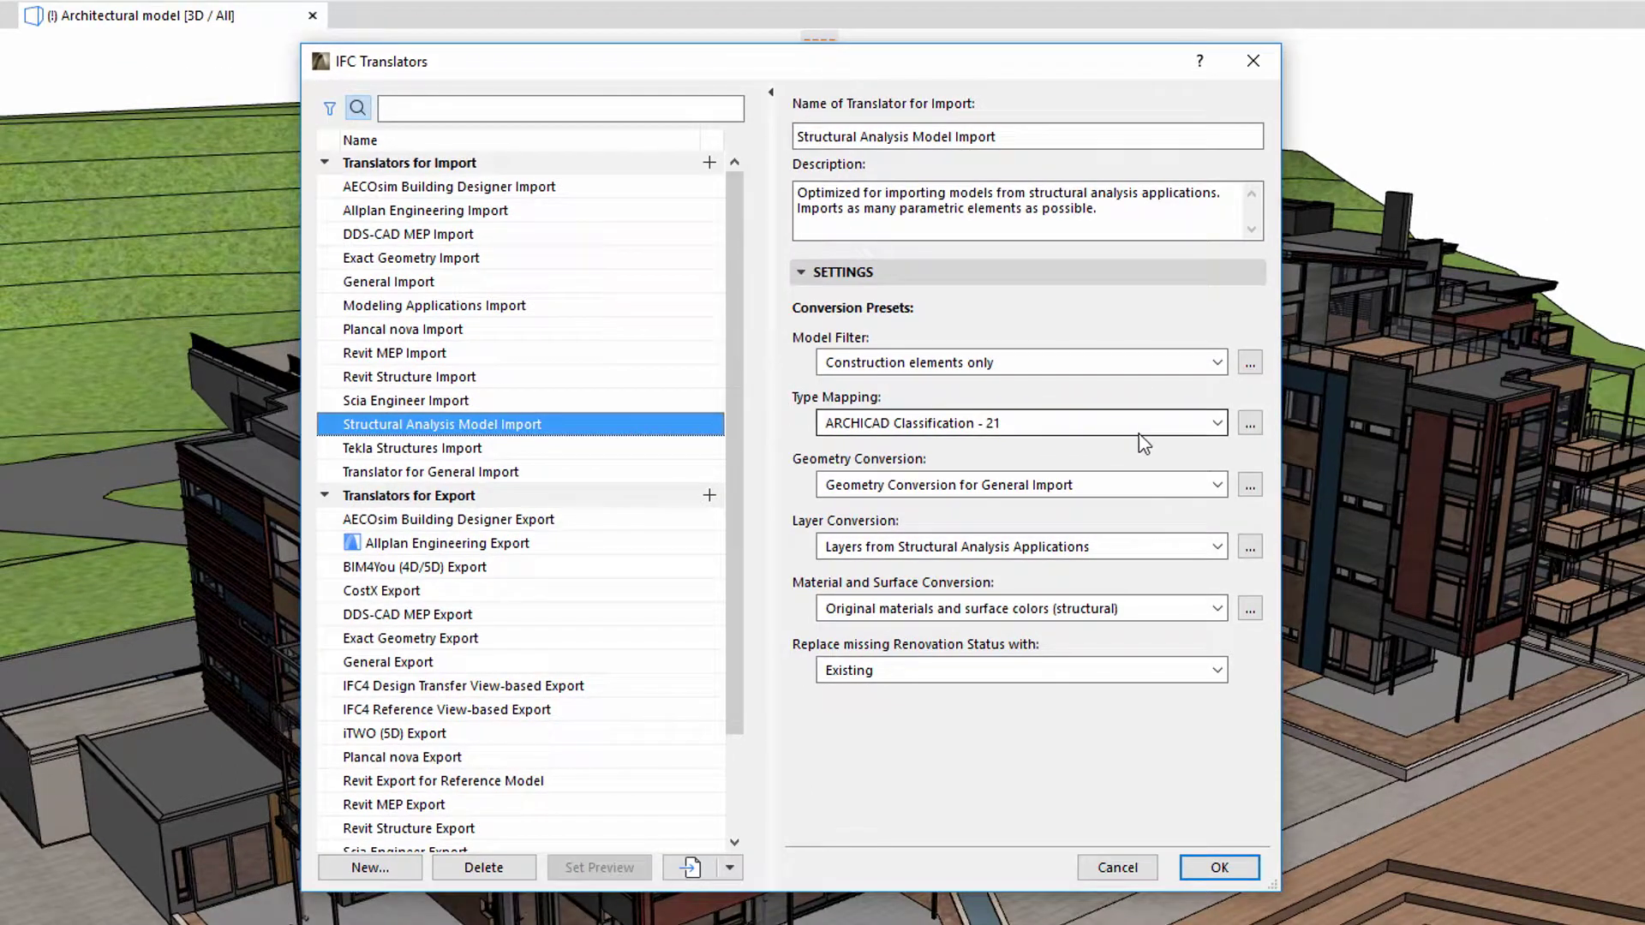
click(1251, 424)
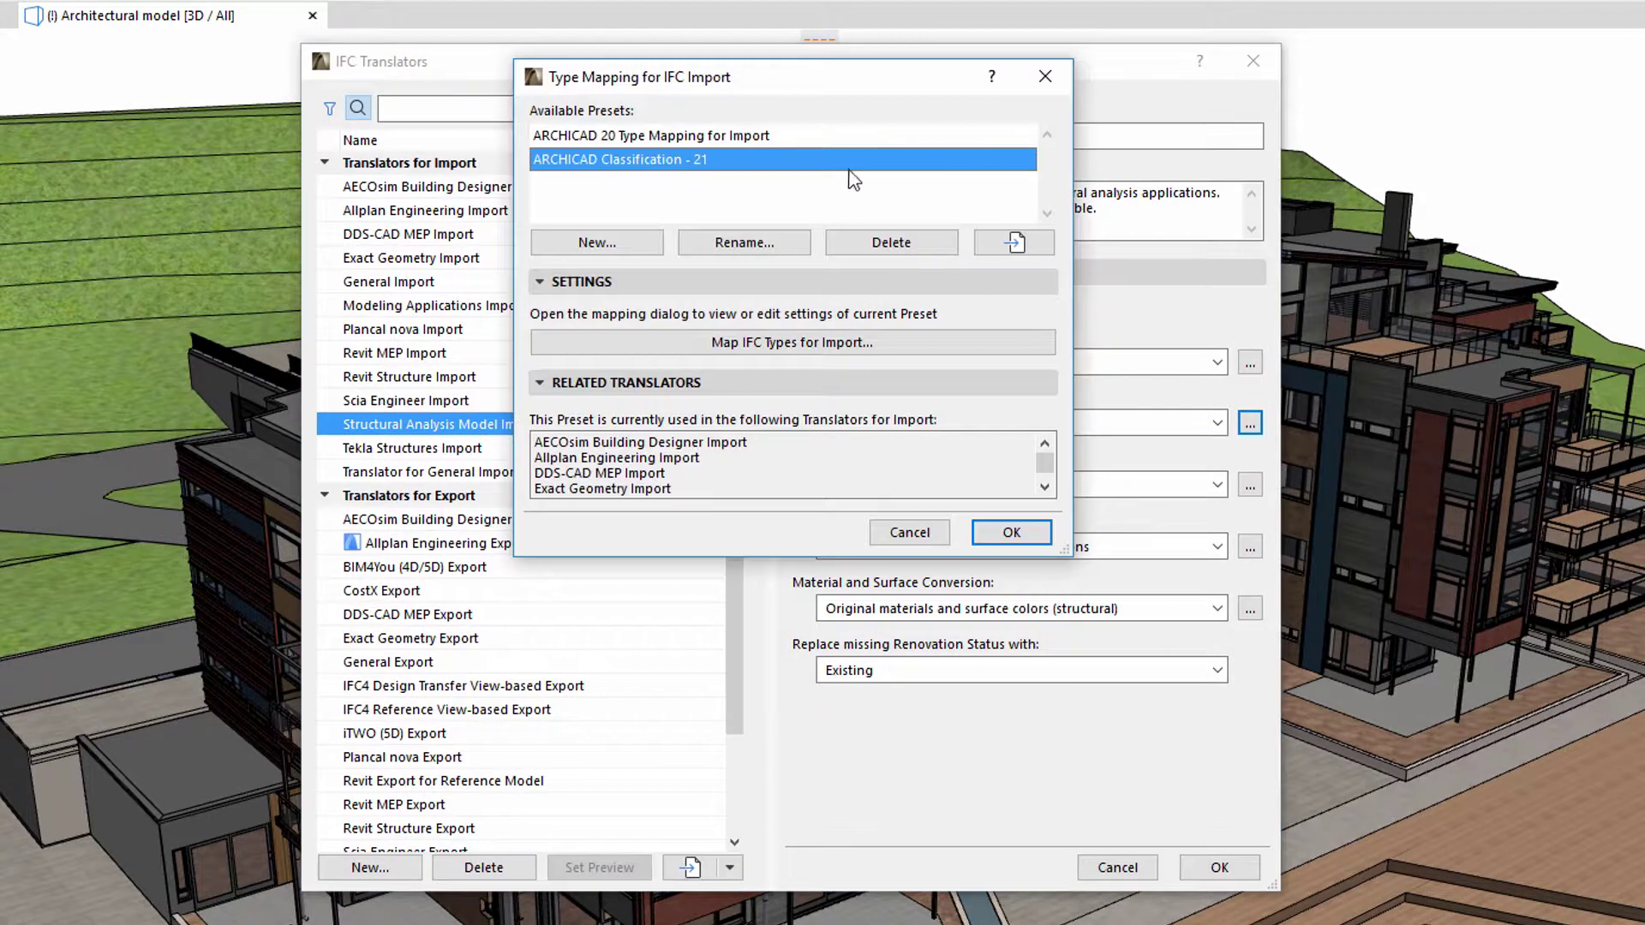
click(829, 137)
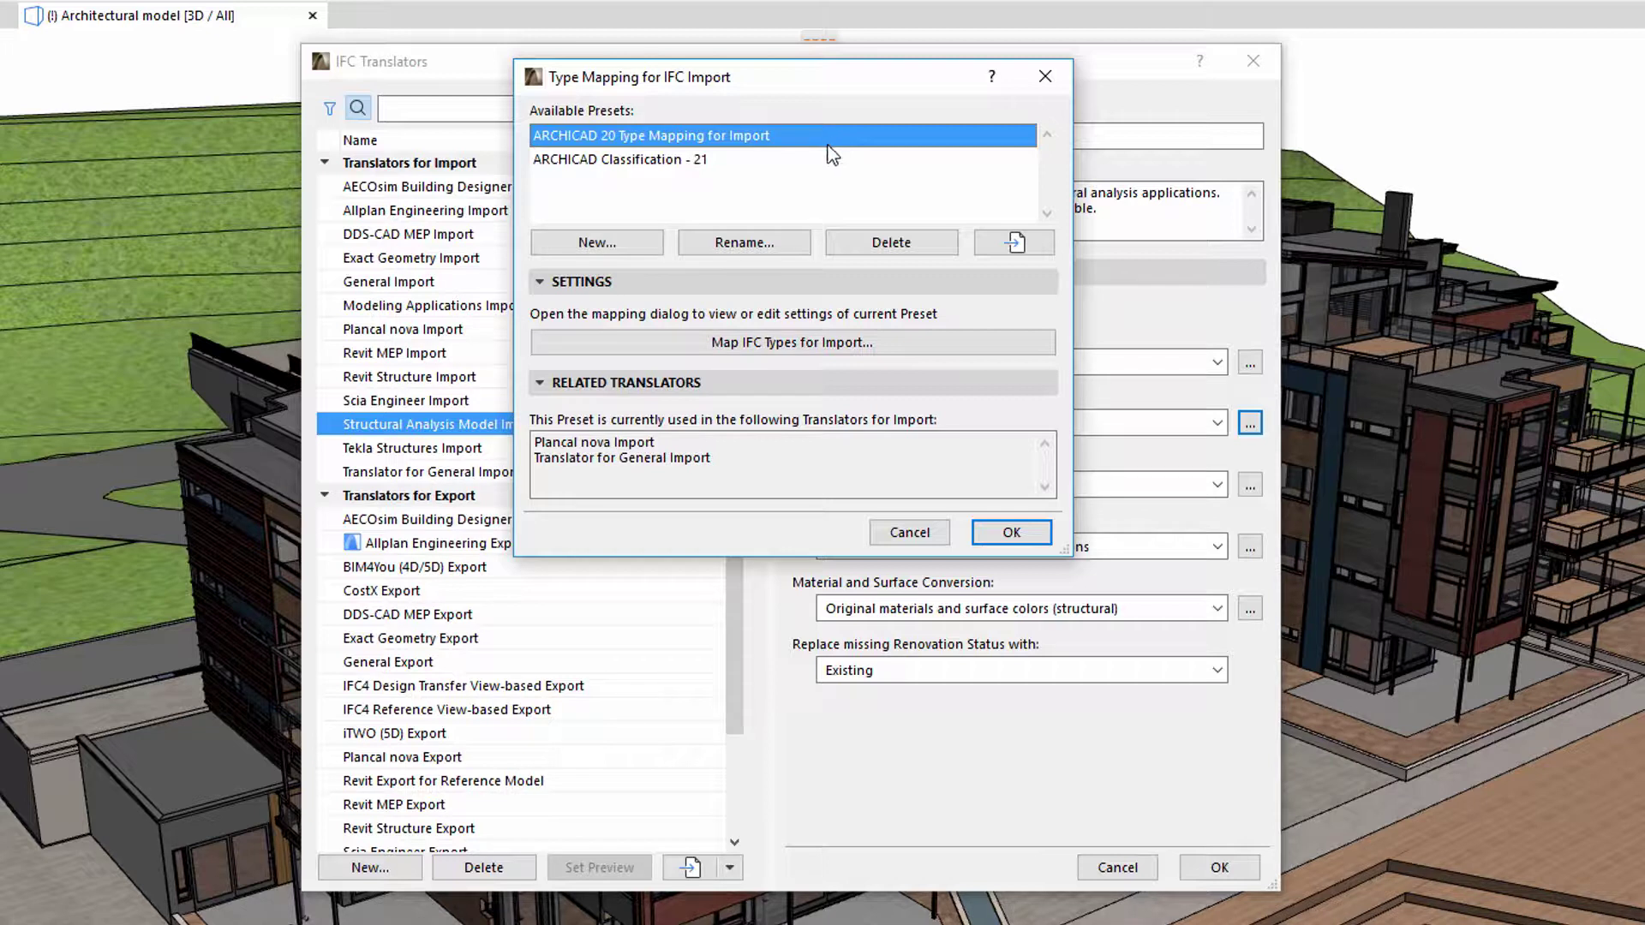
click(814, 343)
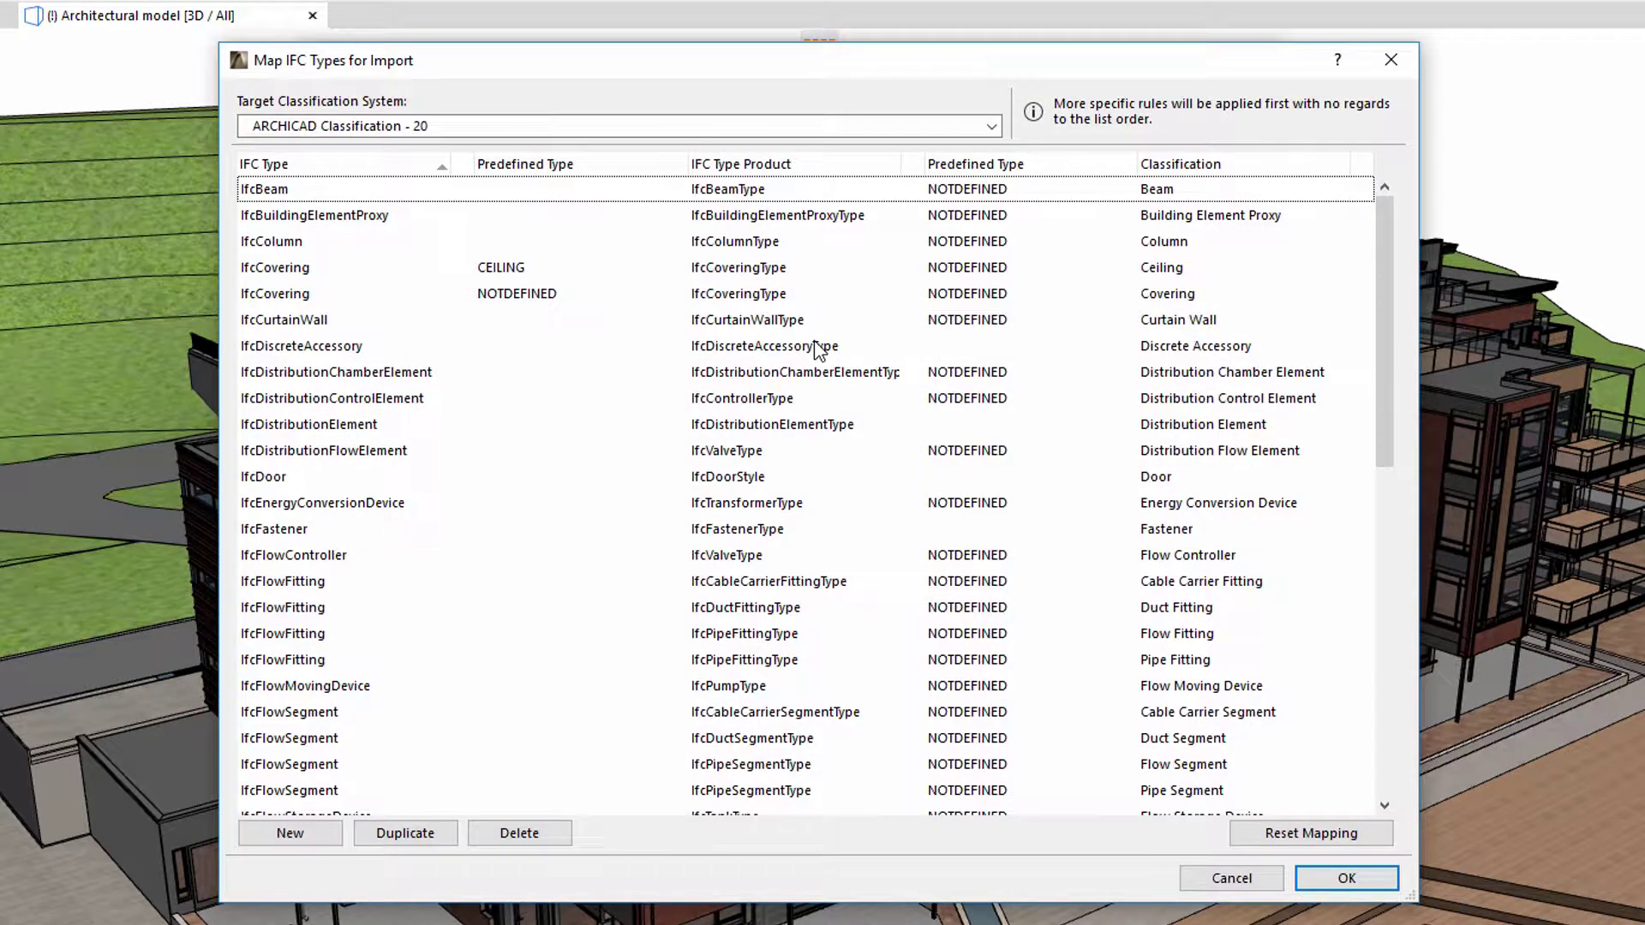
- Inspect the IfcCovering ceiling rule and the IFC types selectable for the IfcColumn rule in the import mapping
click(419, 267)
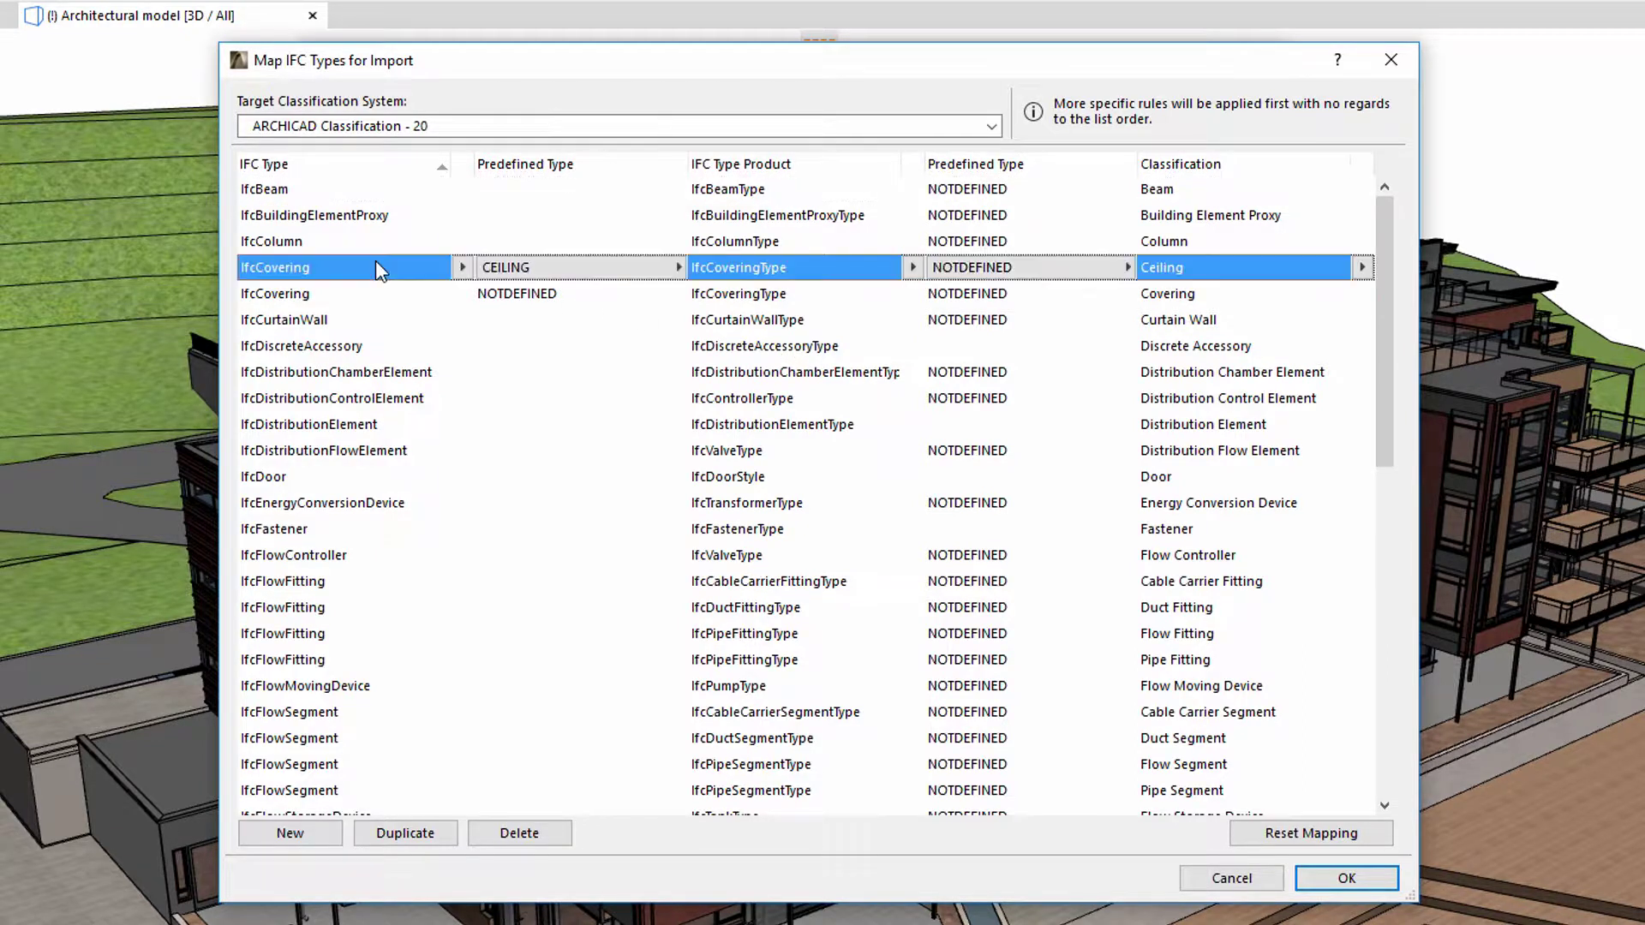
click(437, 244)
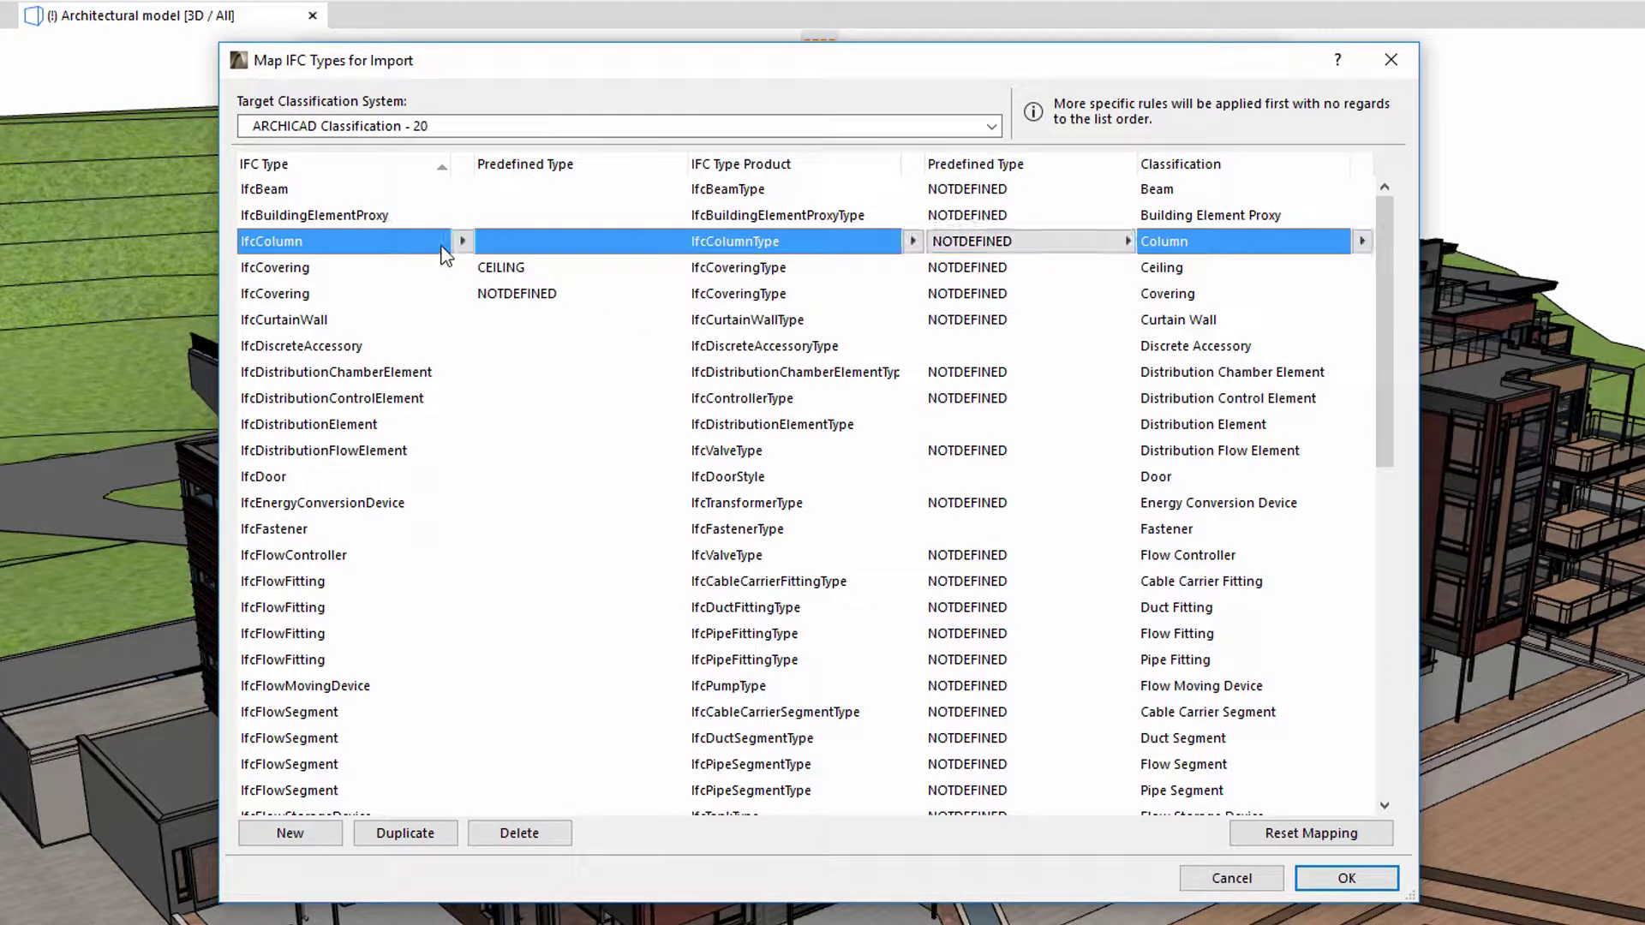
click(463, 243)
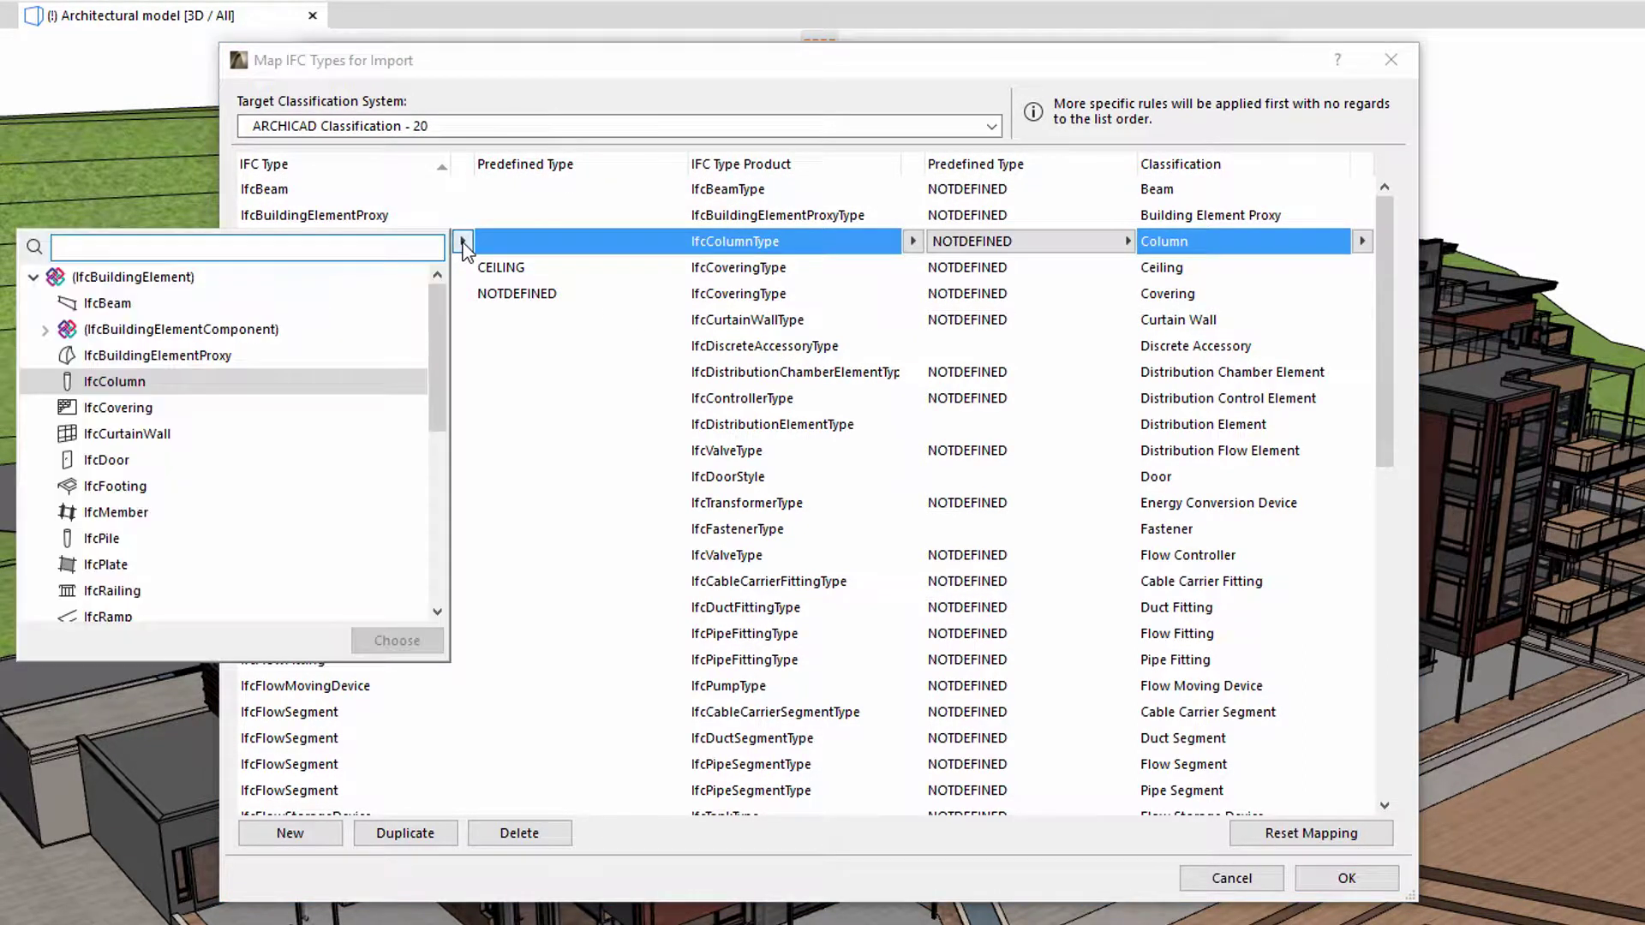
click(463, 243)
- Inspect the IFC type products and classifications selectable for the IfcDiscreteAccessory rule
click(730, 352)
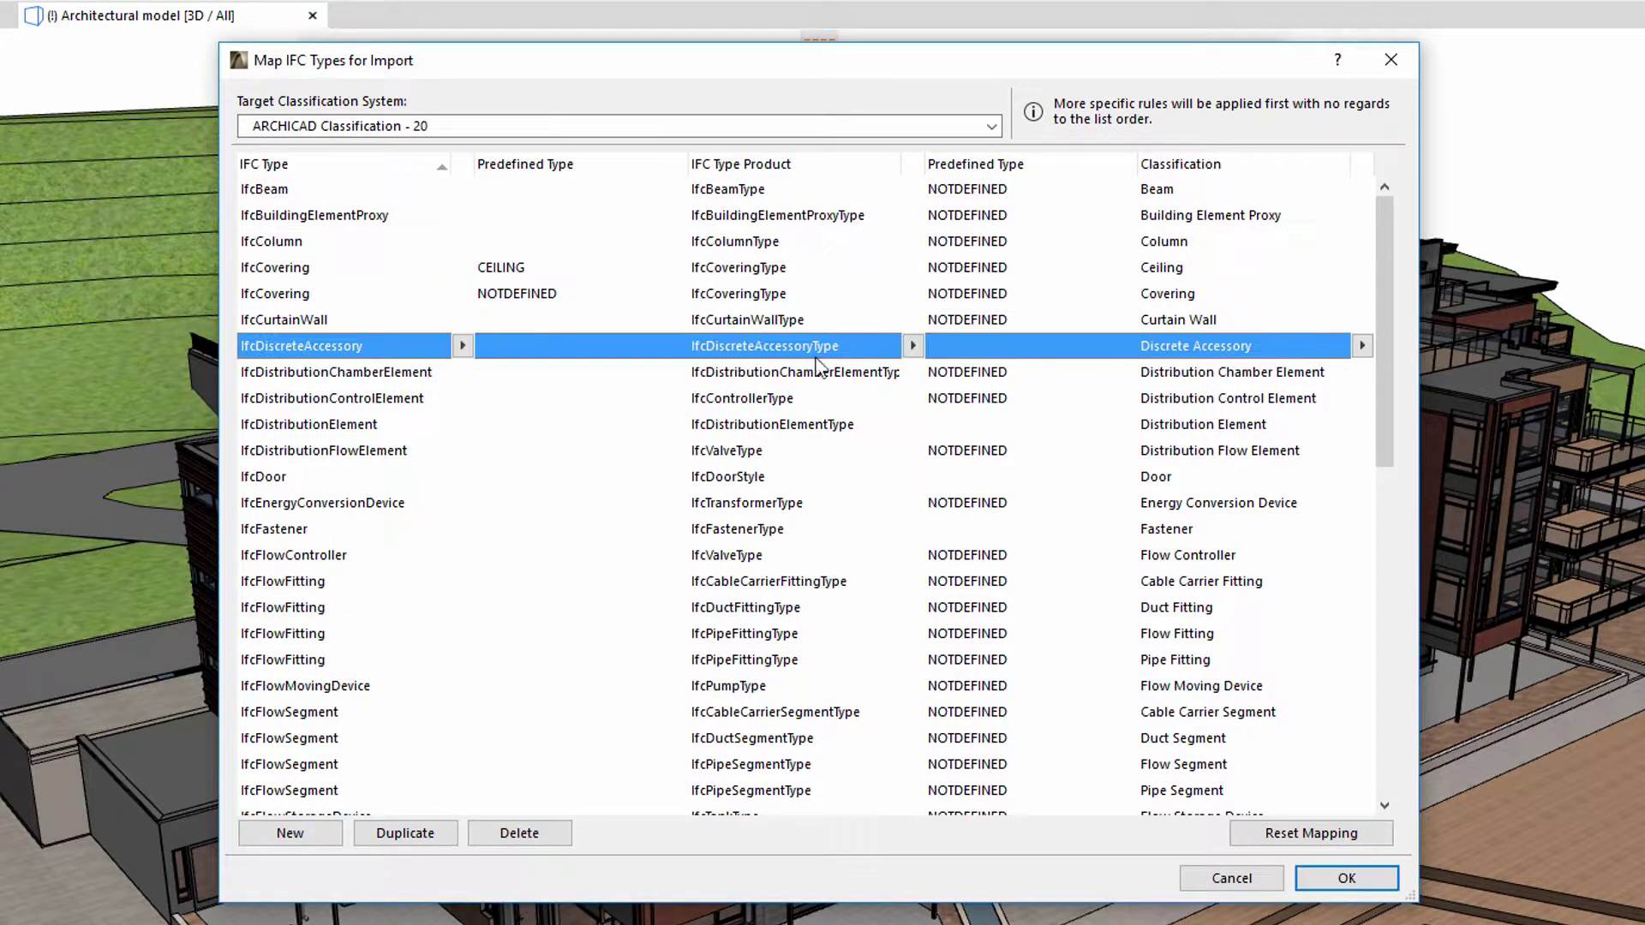
click(914, 346)
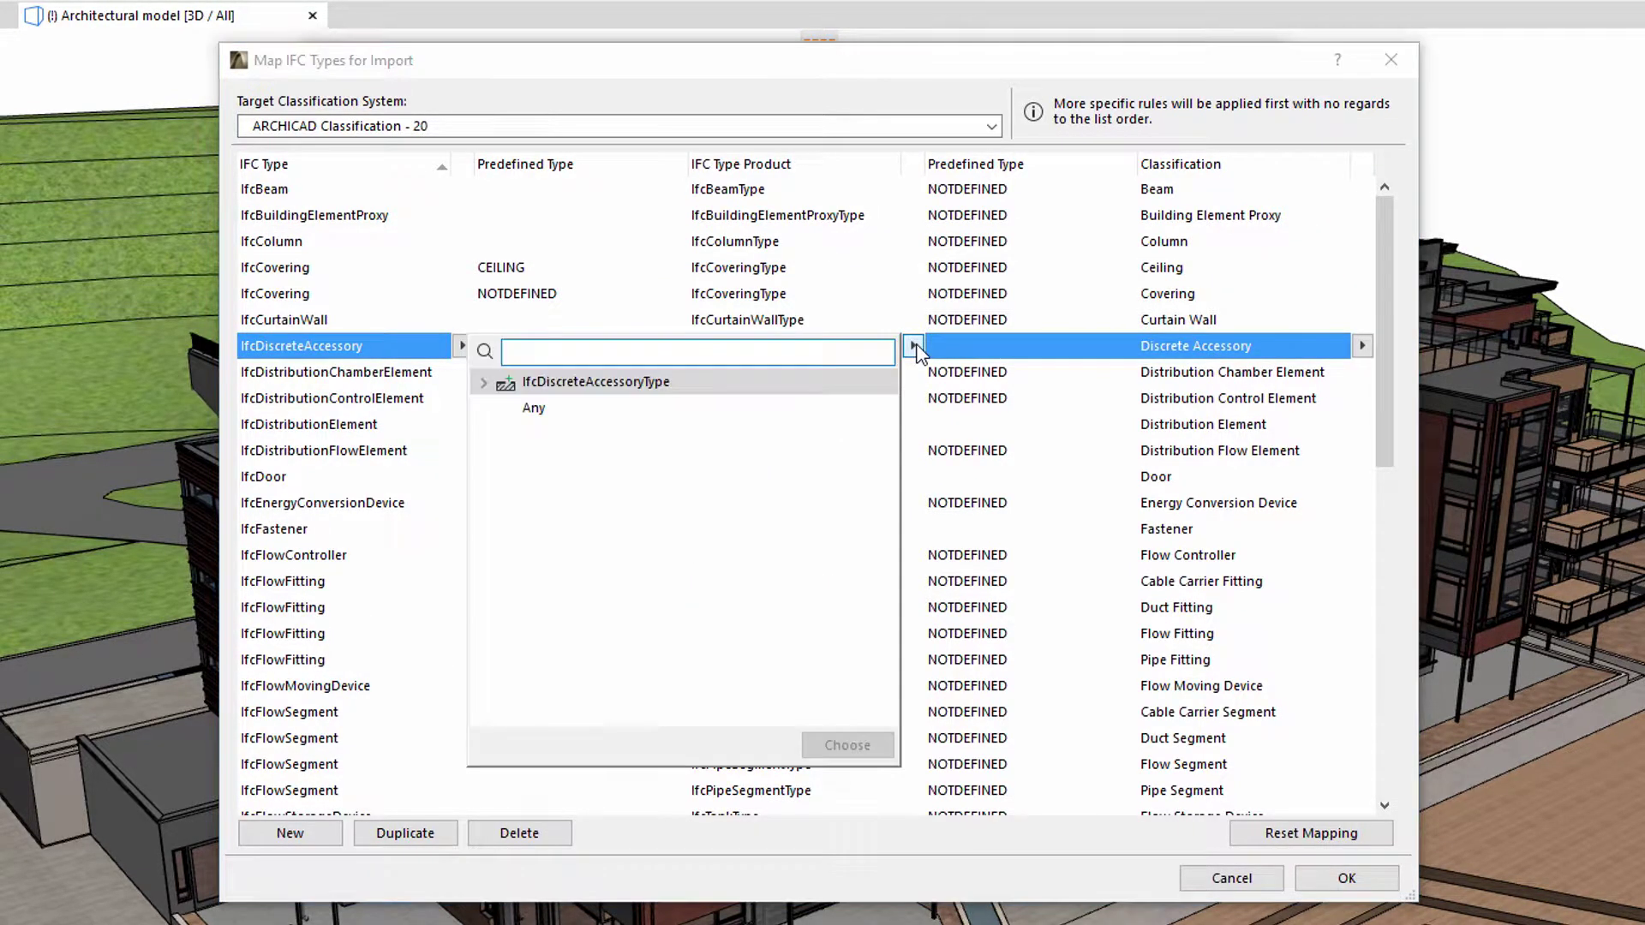
click(913, 346)
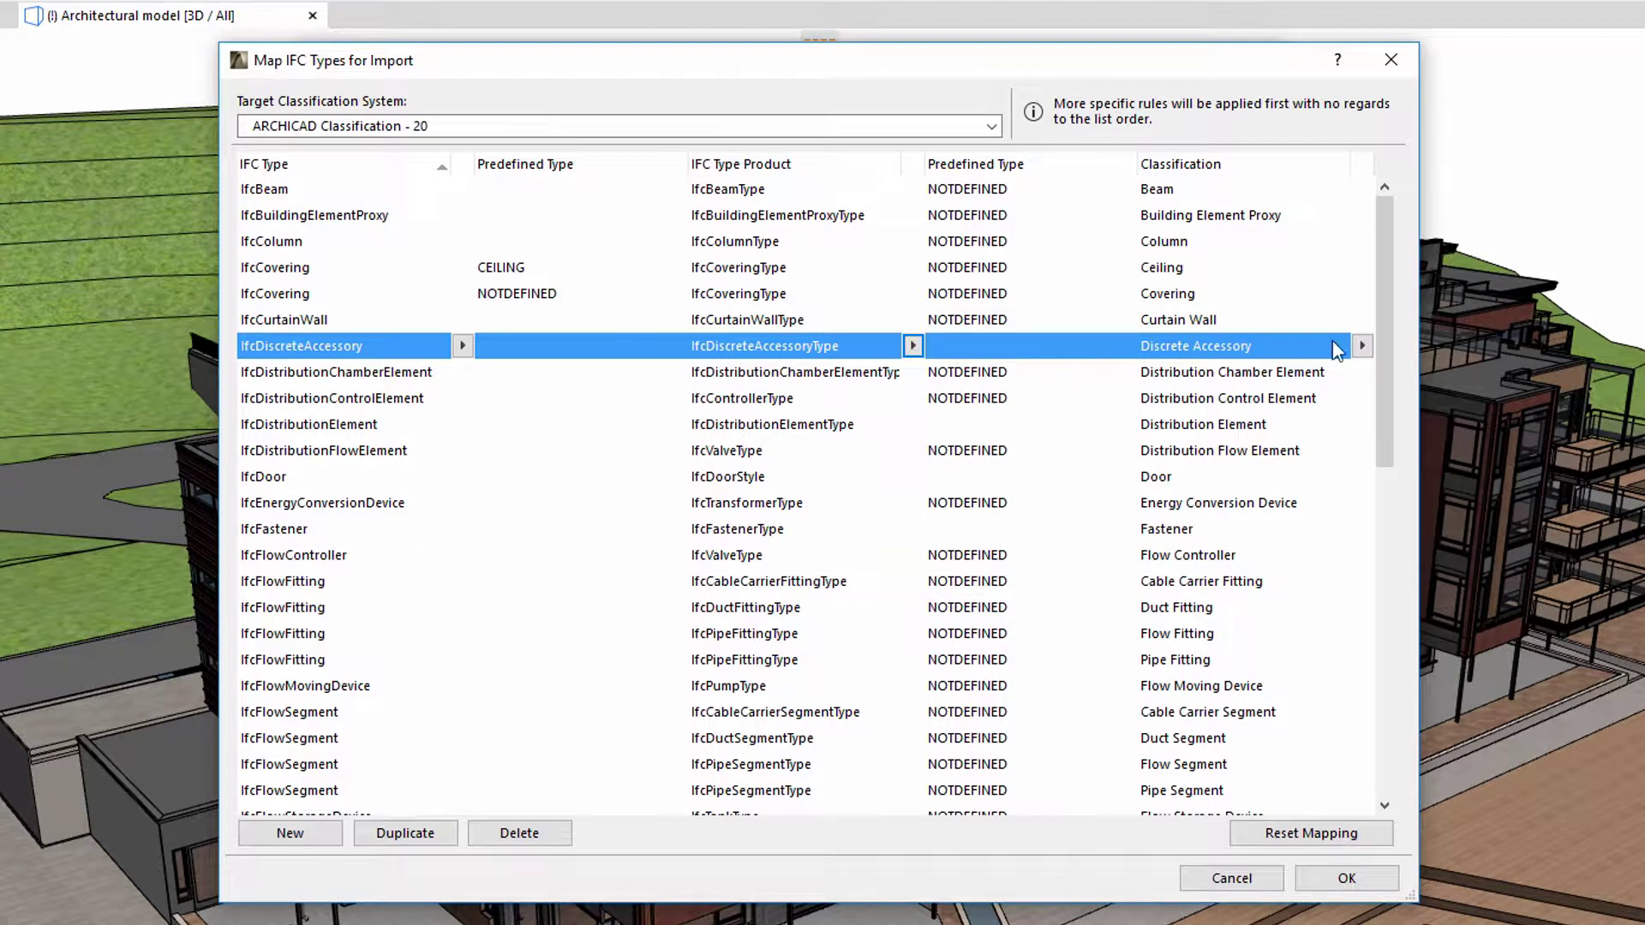
click(1363, 346)
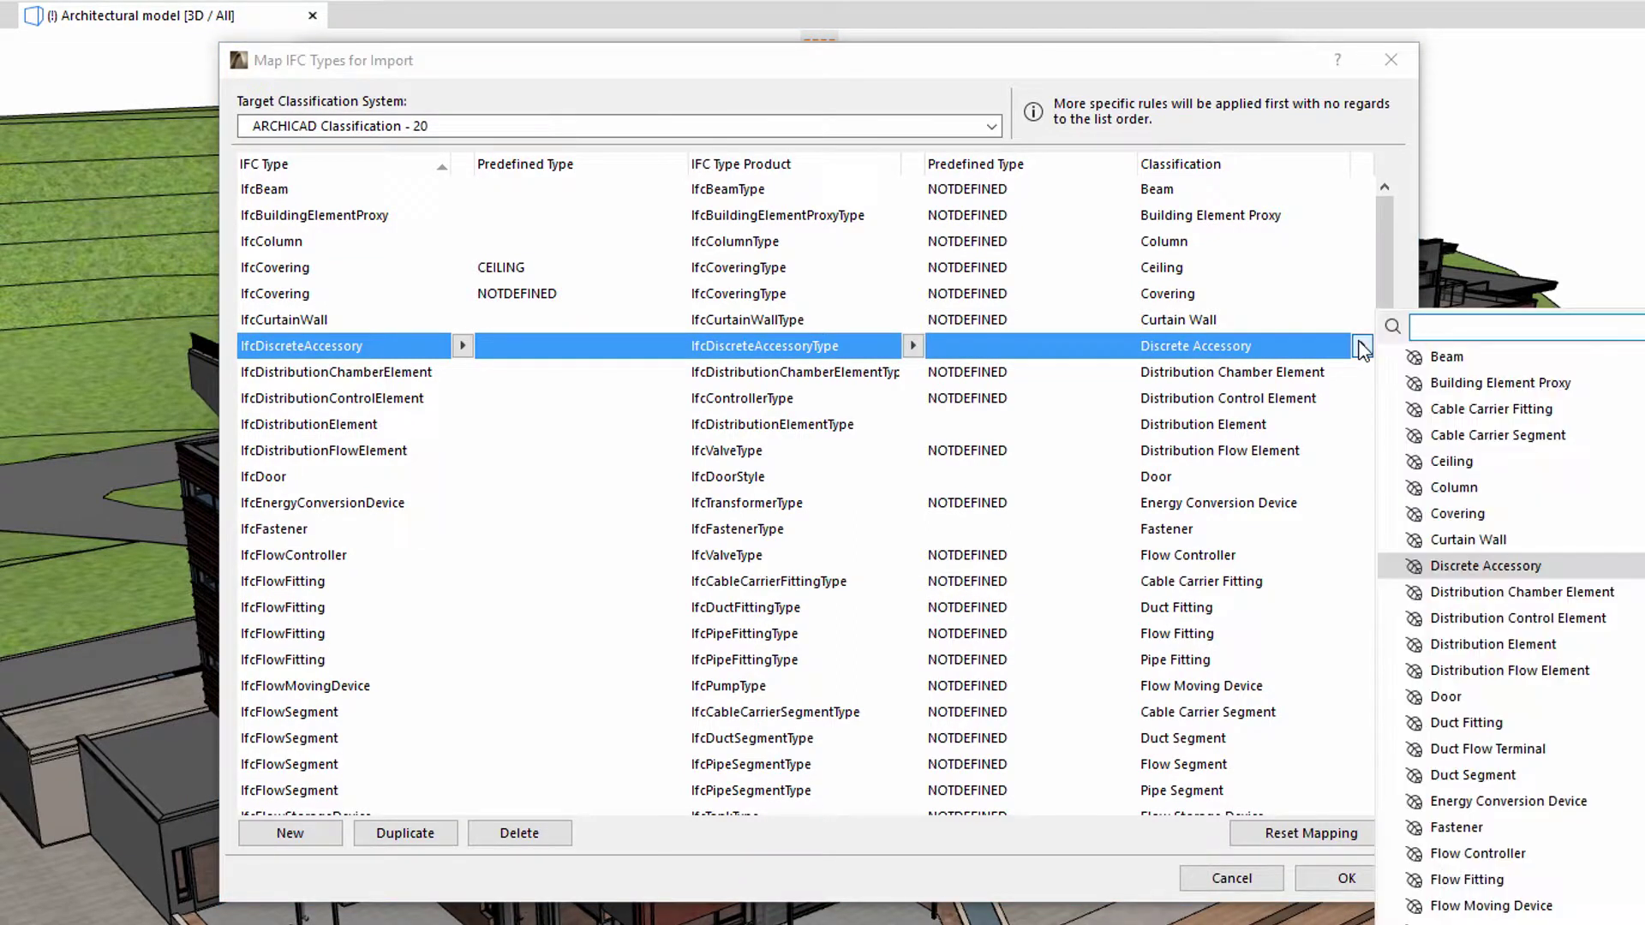
click(1362, 346)
- Look through the remaining import mapping rules and close the import type mapping dialogs without saving
drag(1388, 345, 1384, 505)
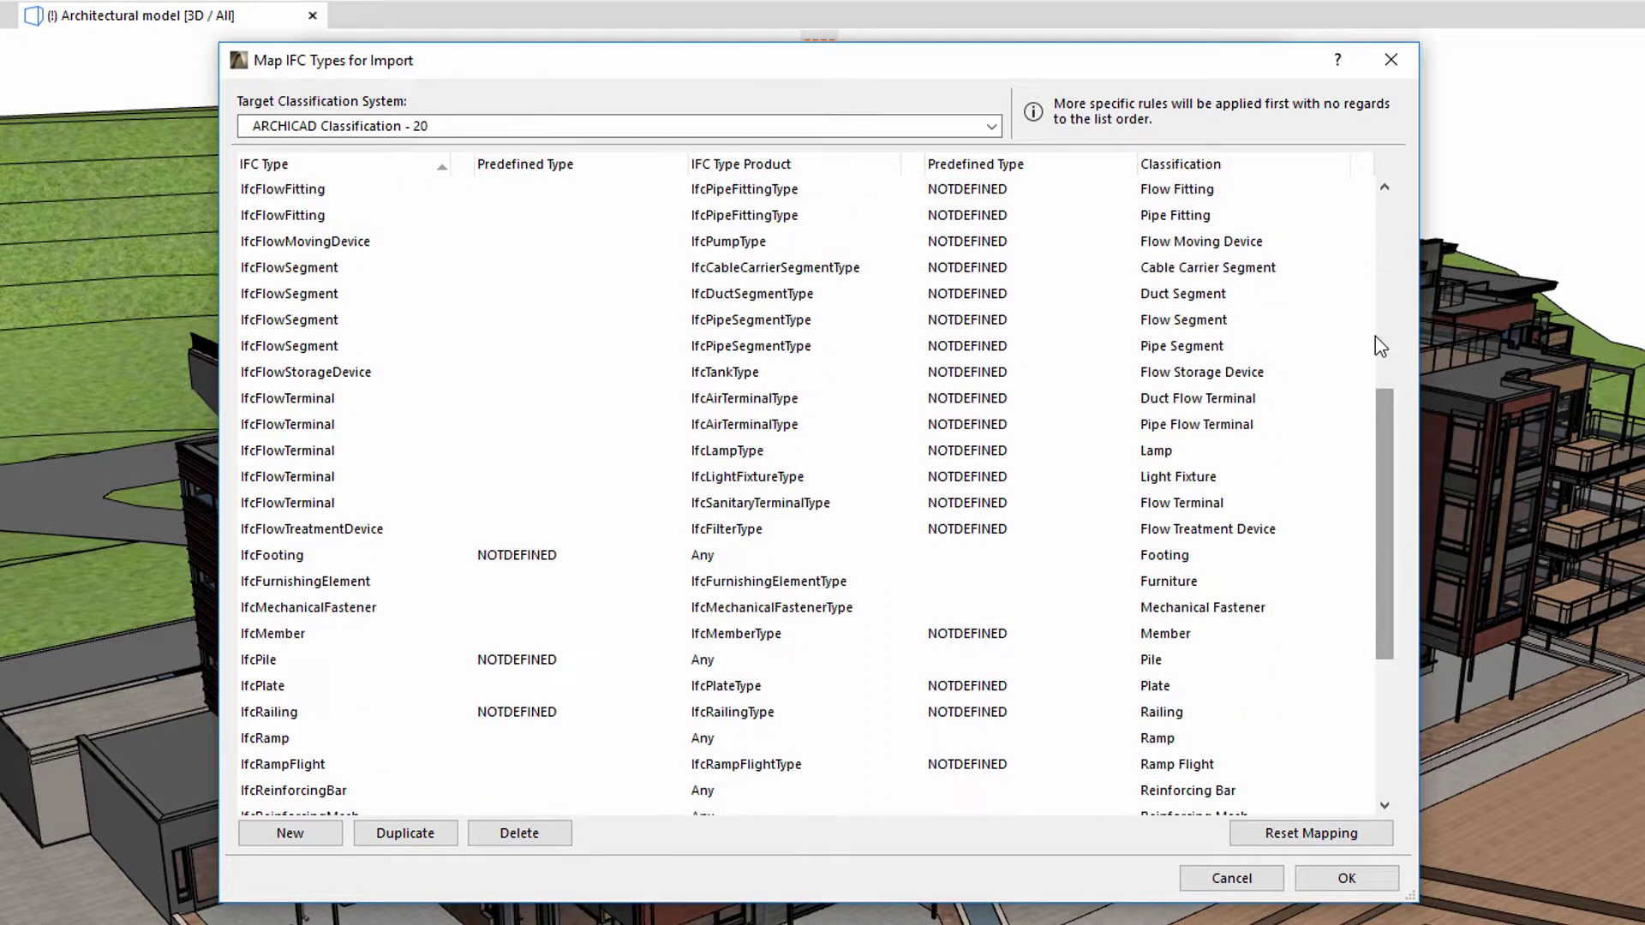
click(1390, 59)
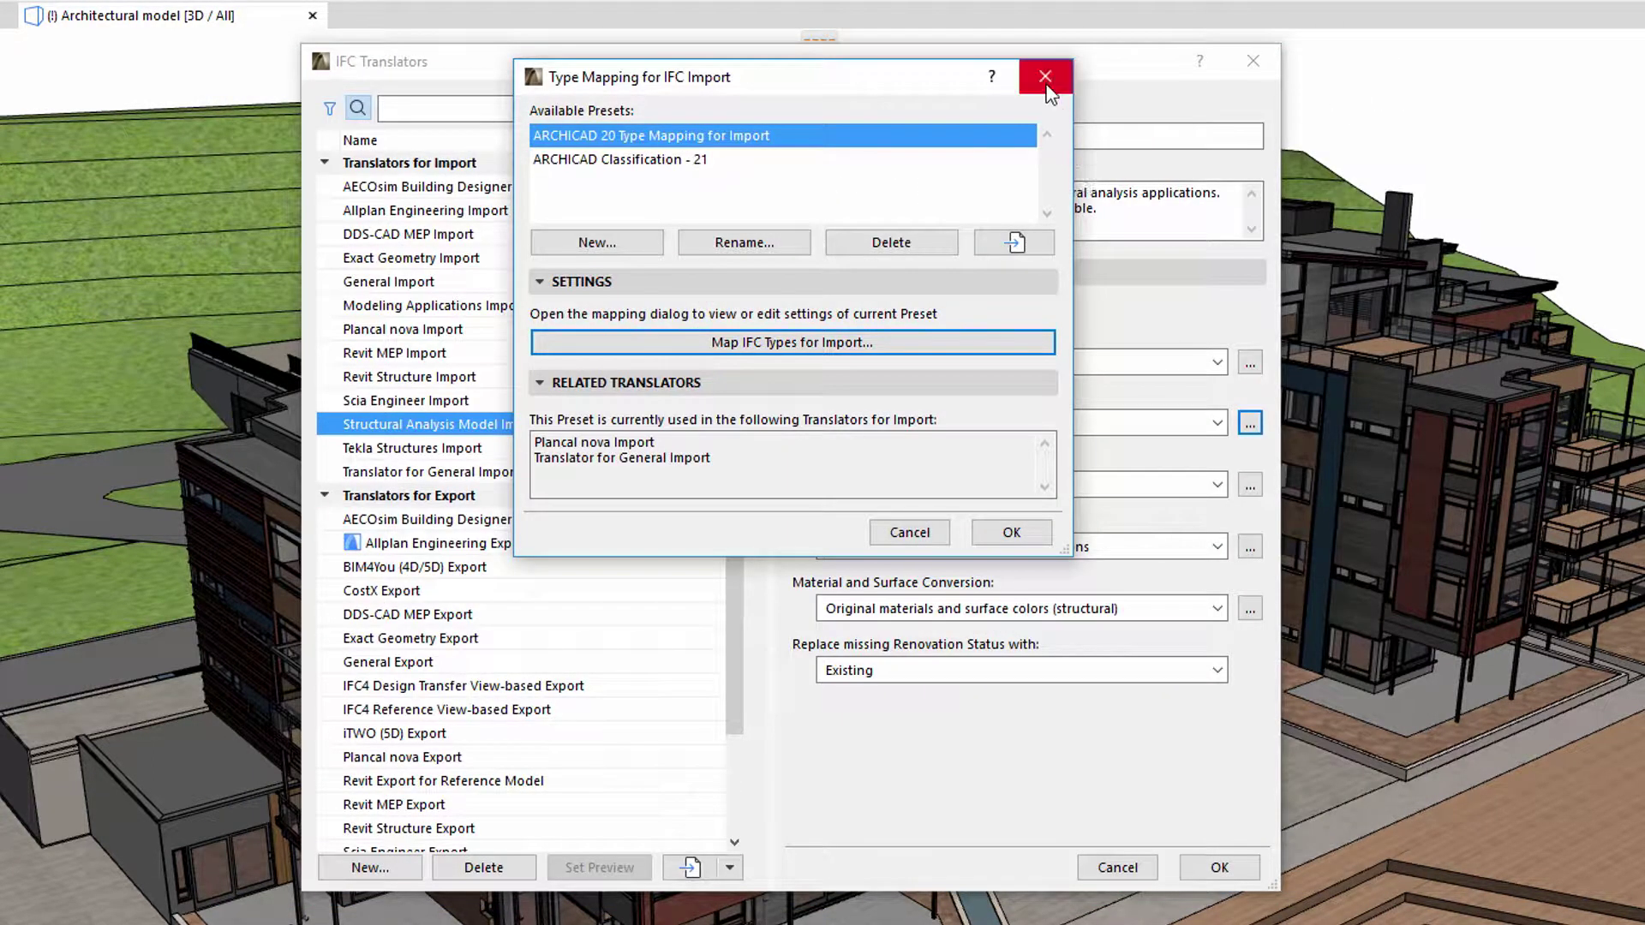
click(1045, 76)
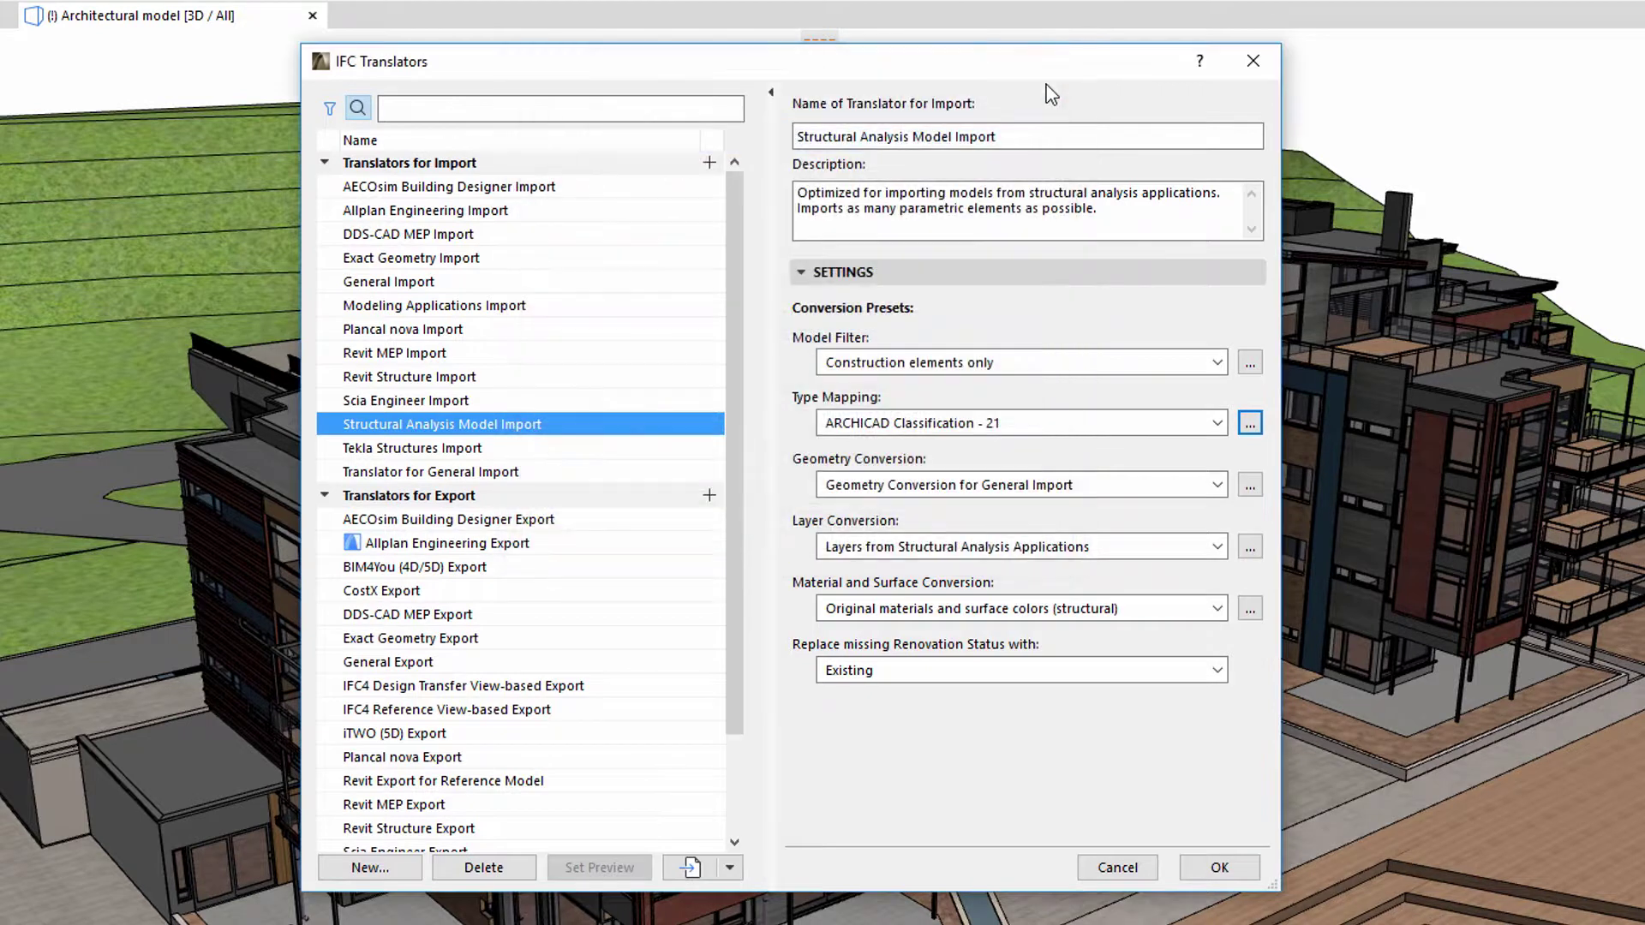
- Open the IFC type mapping for export of the ARCHICAD Classification - 21 preset from the Allplan Engineering Export translator
click(645, 543)
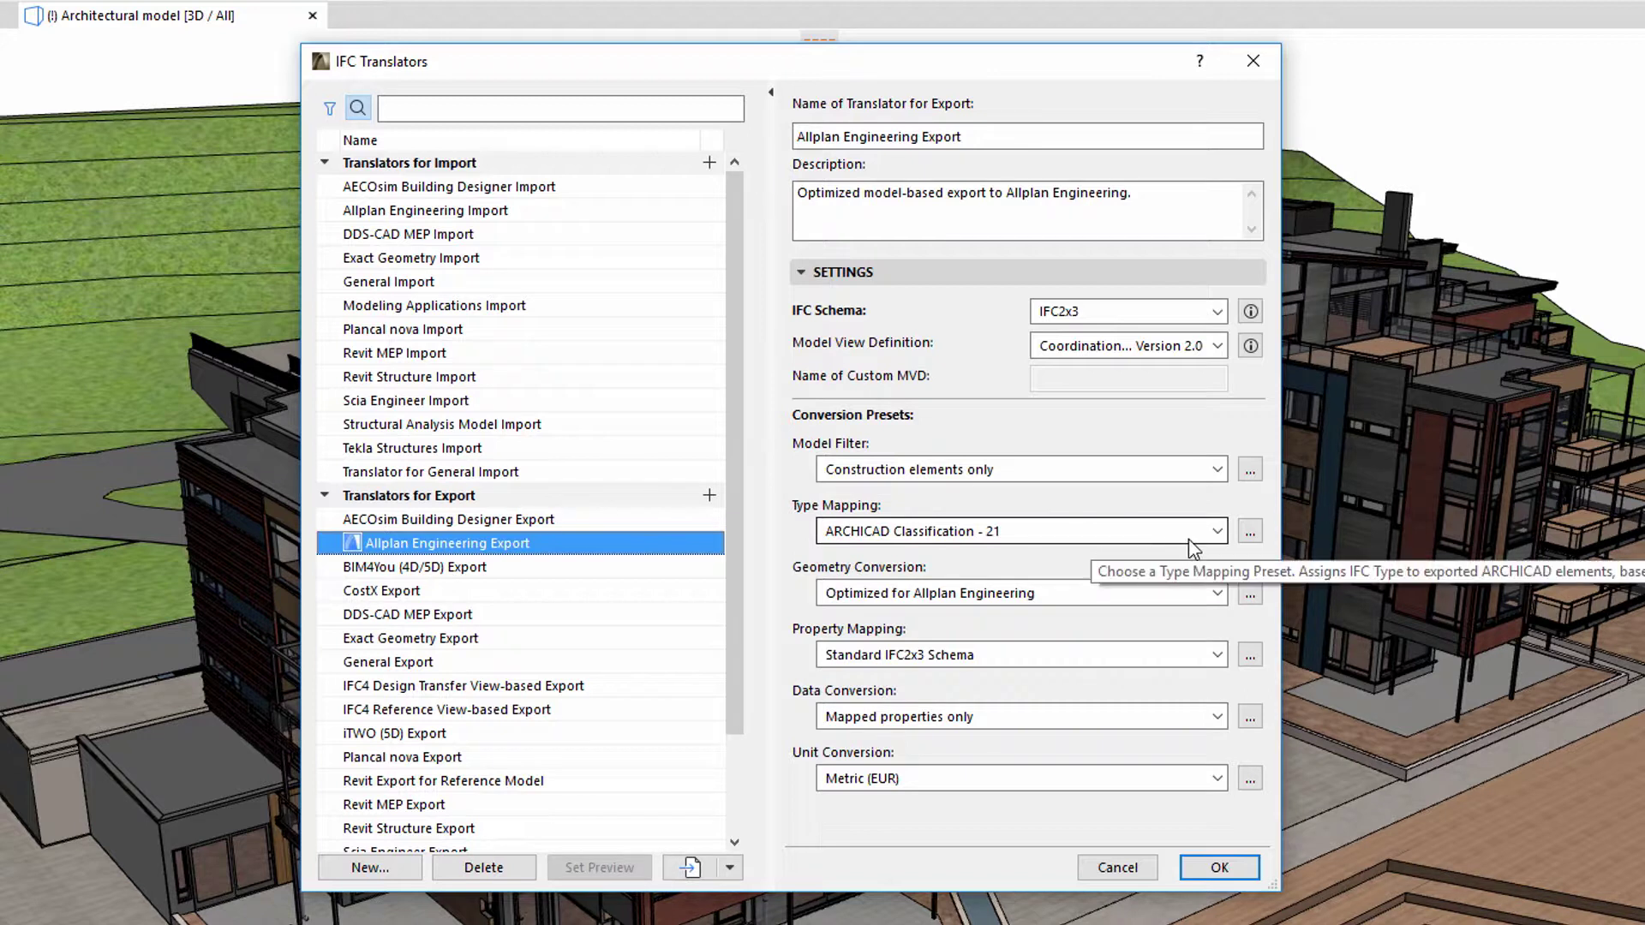
click(1250, 532)
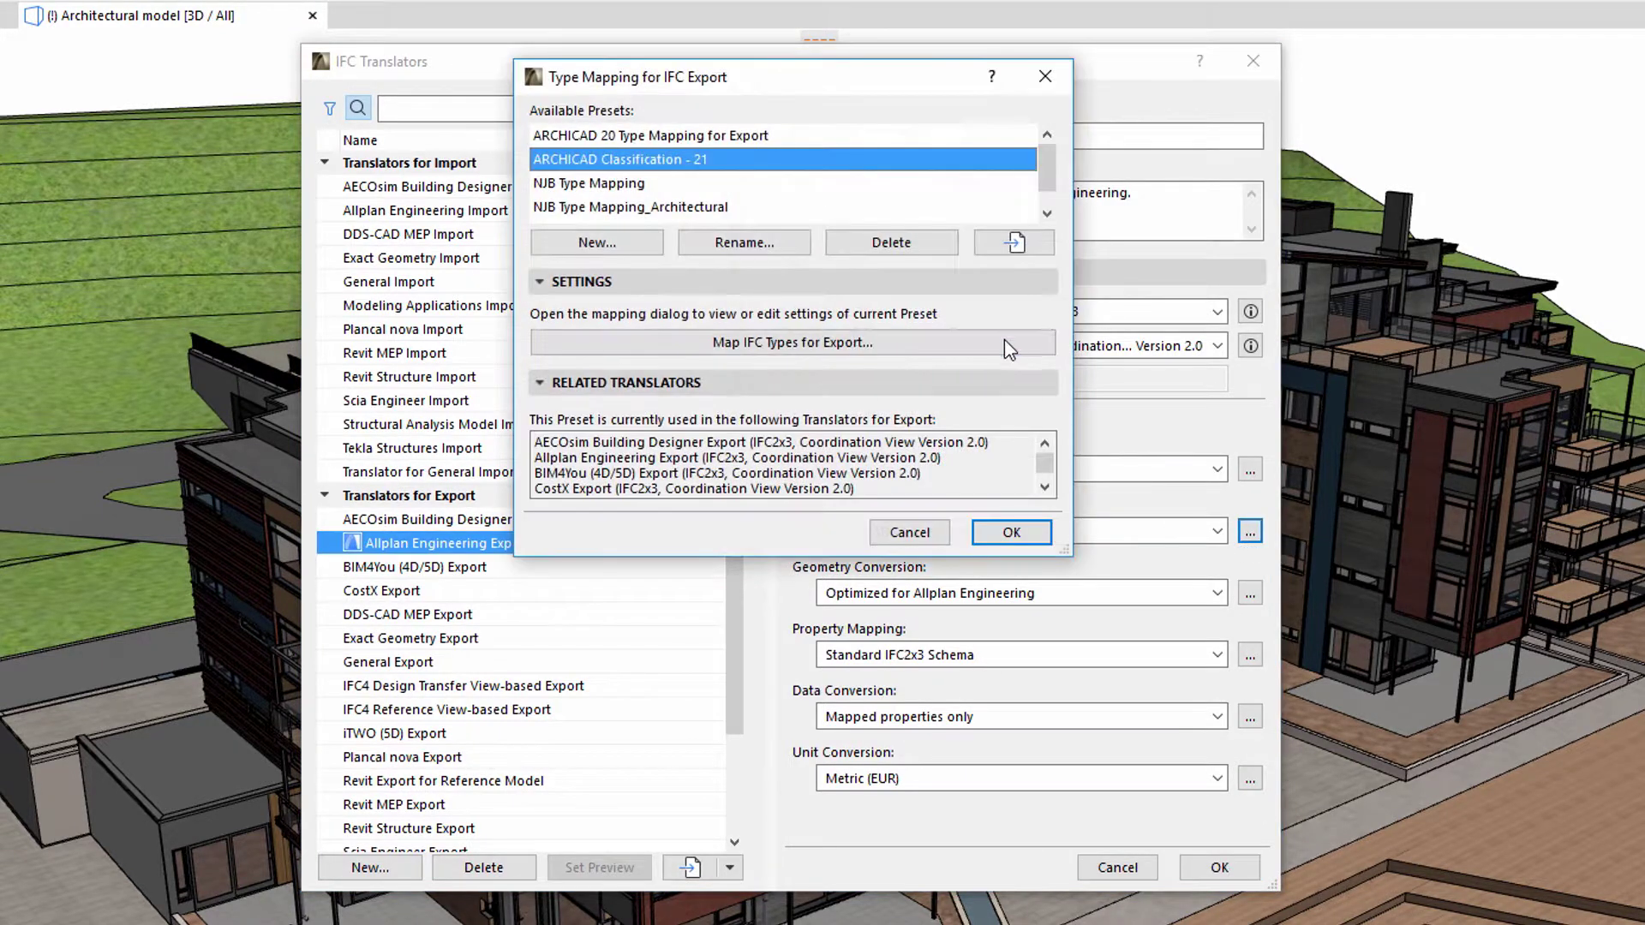
click(1004, 341)
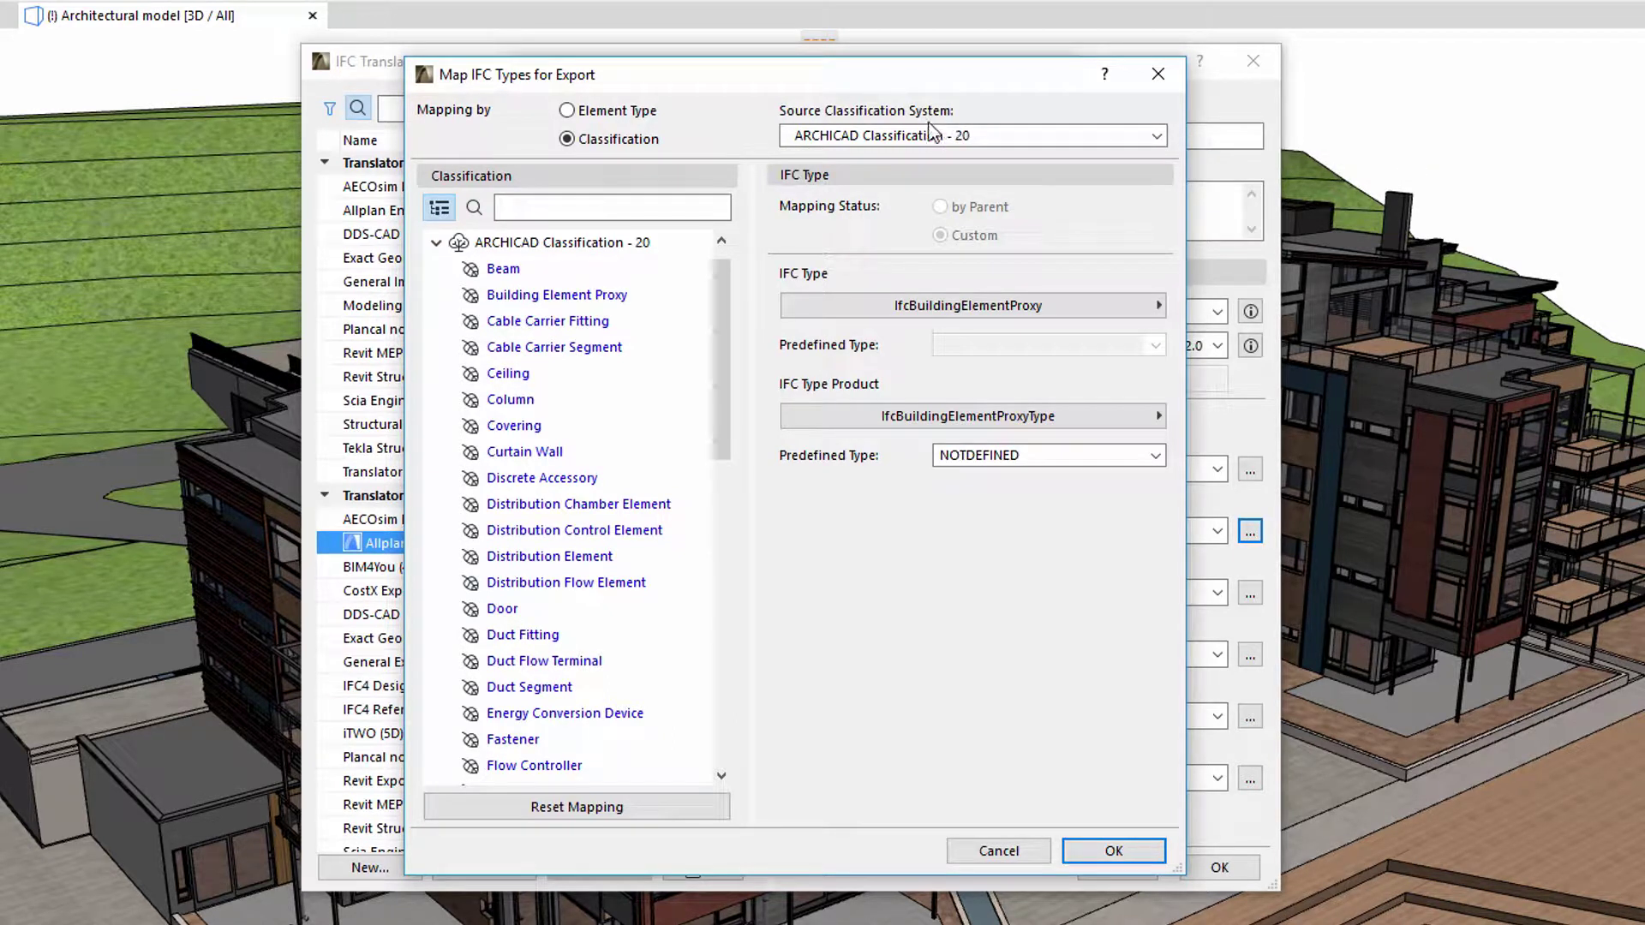
- Set the mapping status of the Ceiling classification to Custom
click(600, 320)
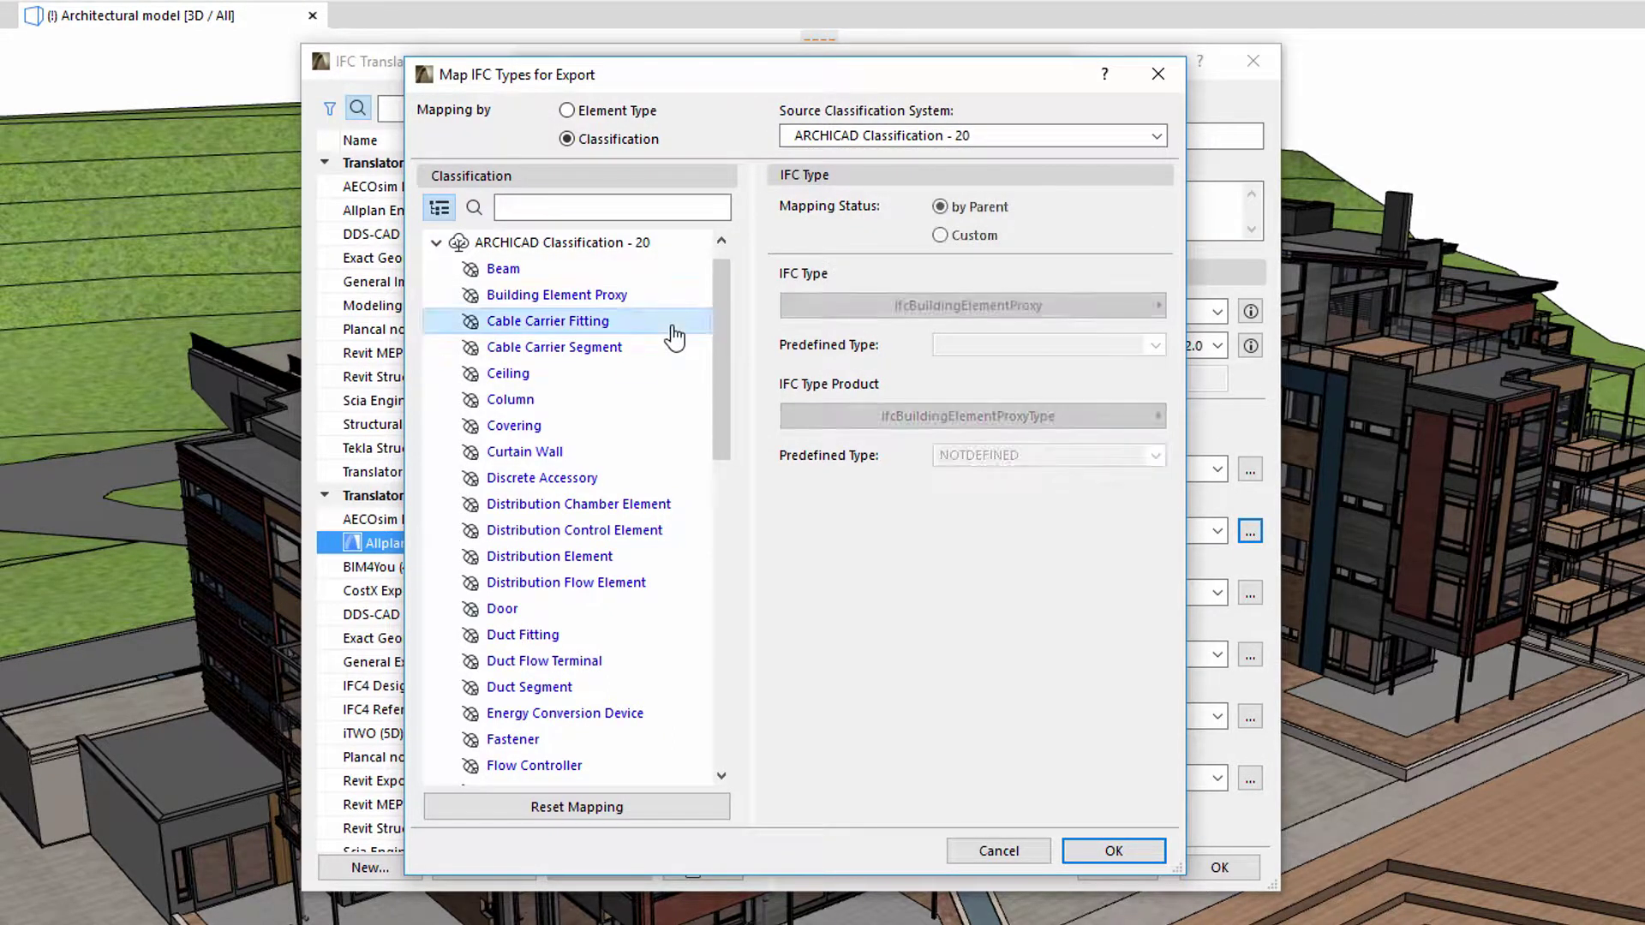
click(667, 388)
click(946, 240)
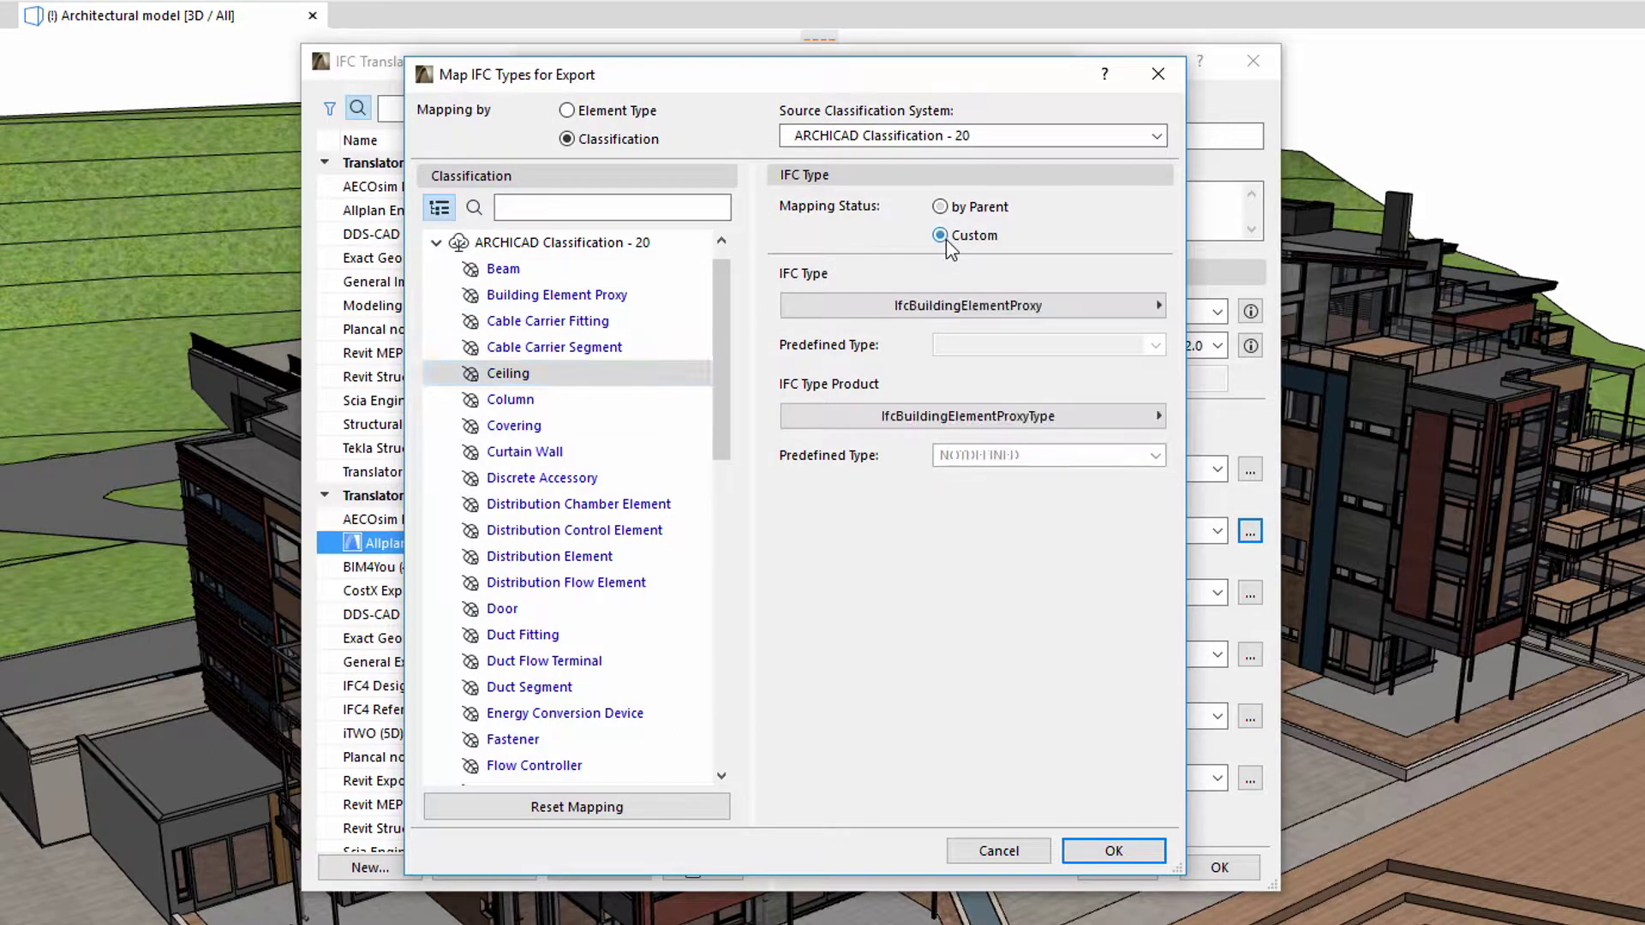
- Inspect the IFC types and IFC type products selectable for the Ceiling classification
click(978, 308)
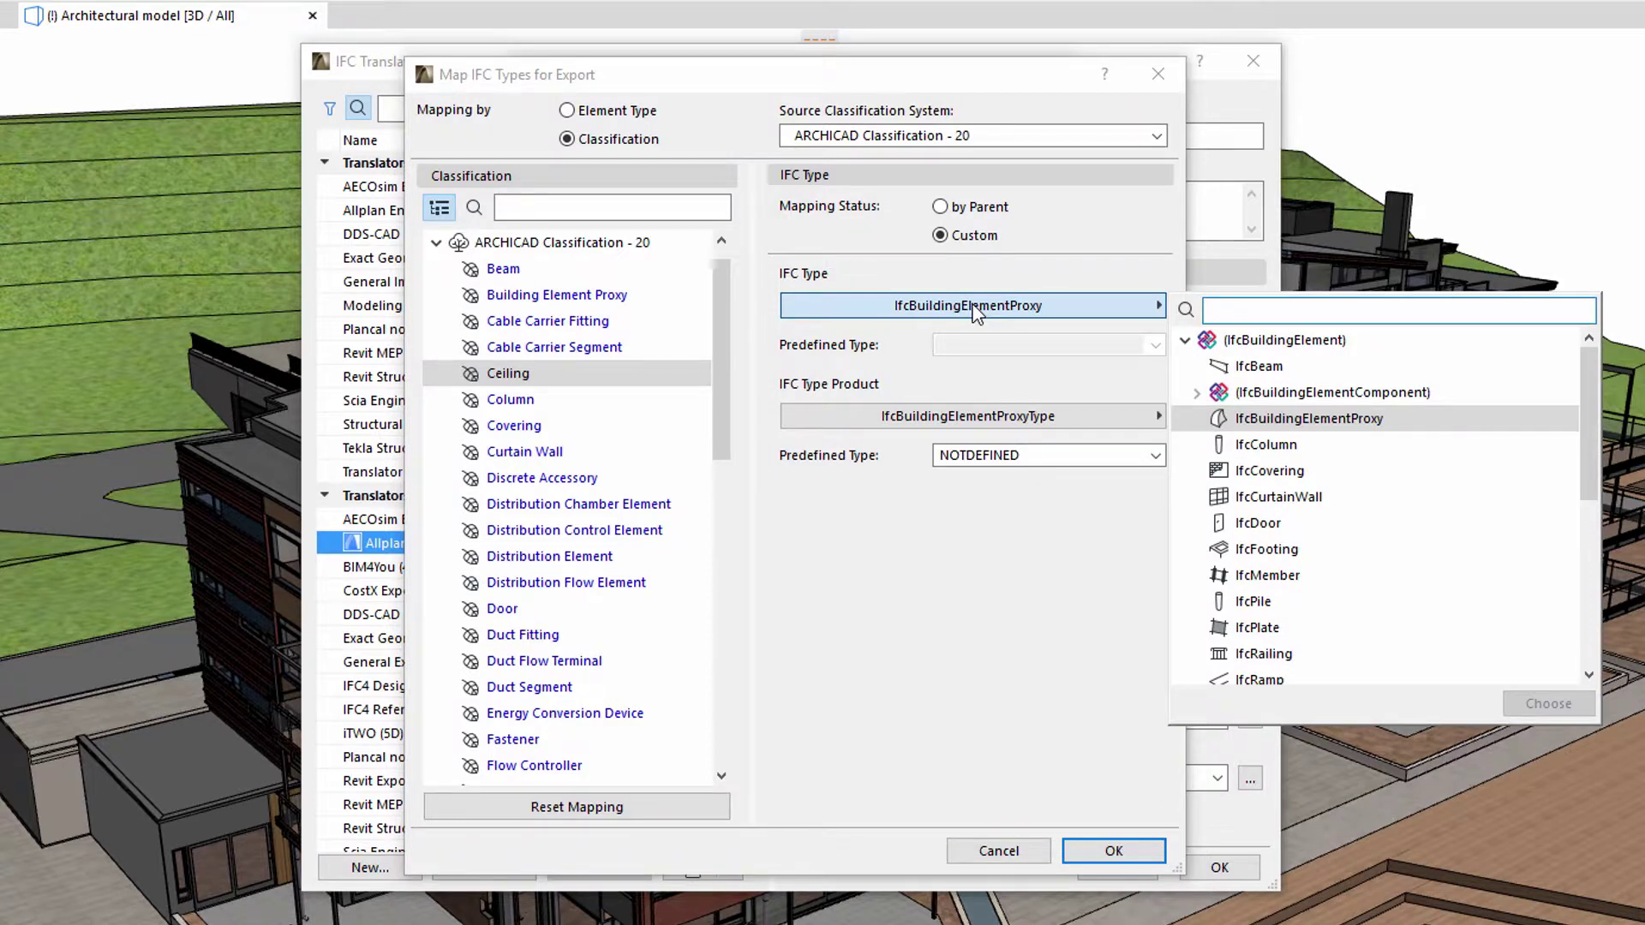
click(978, 308)
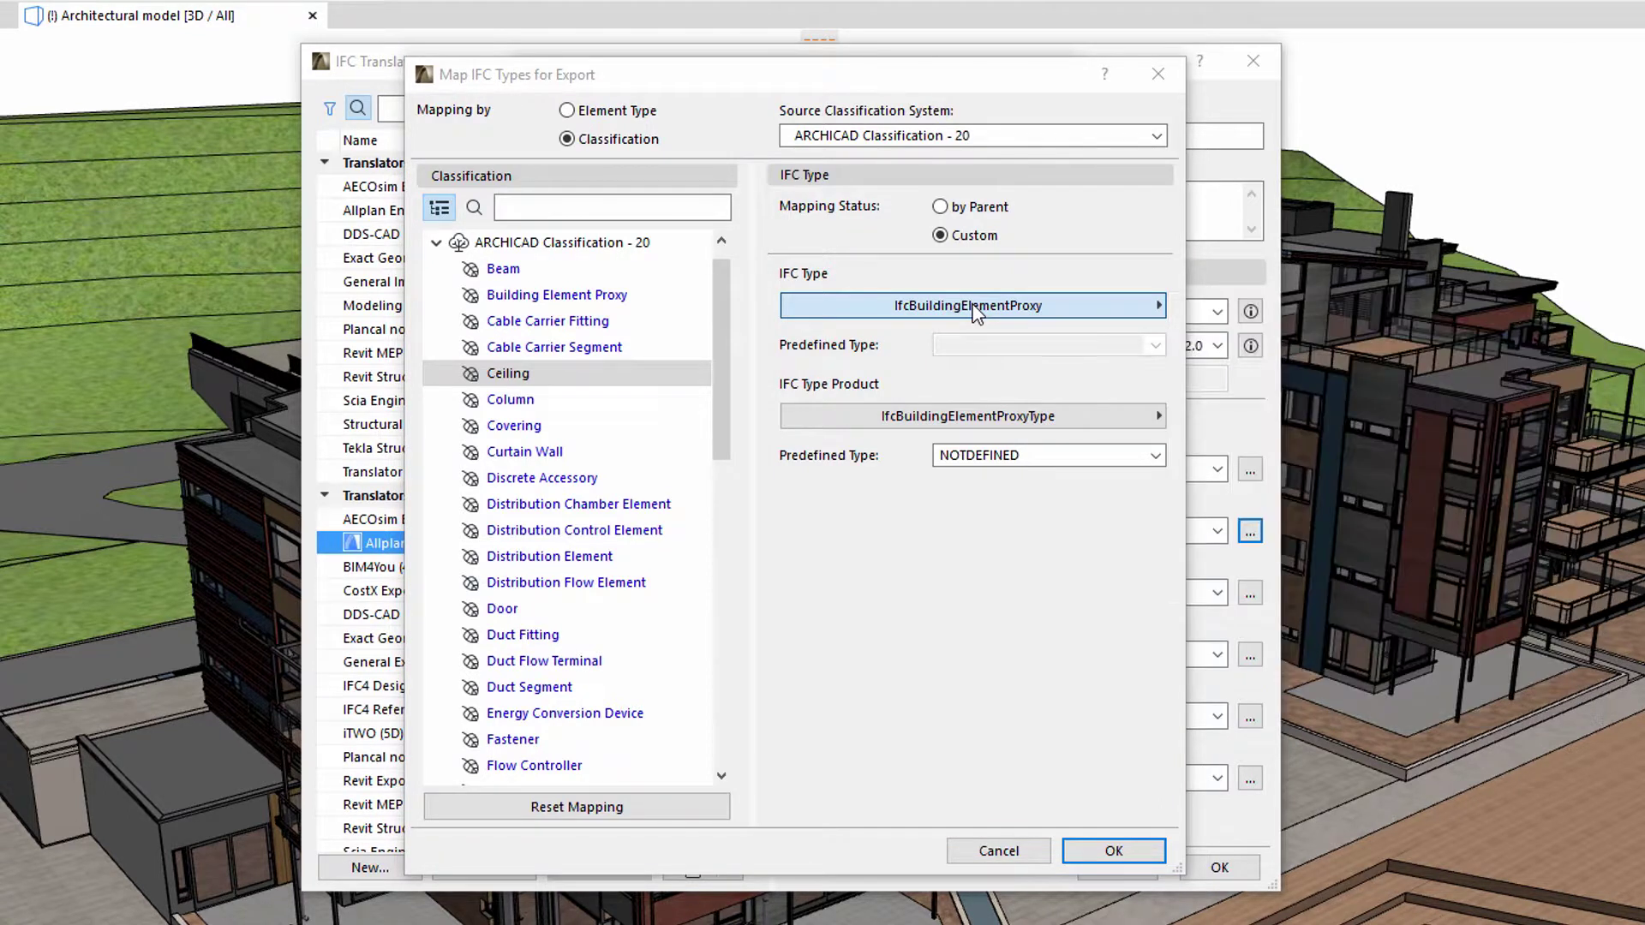
click(1012, 425)
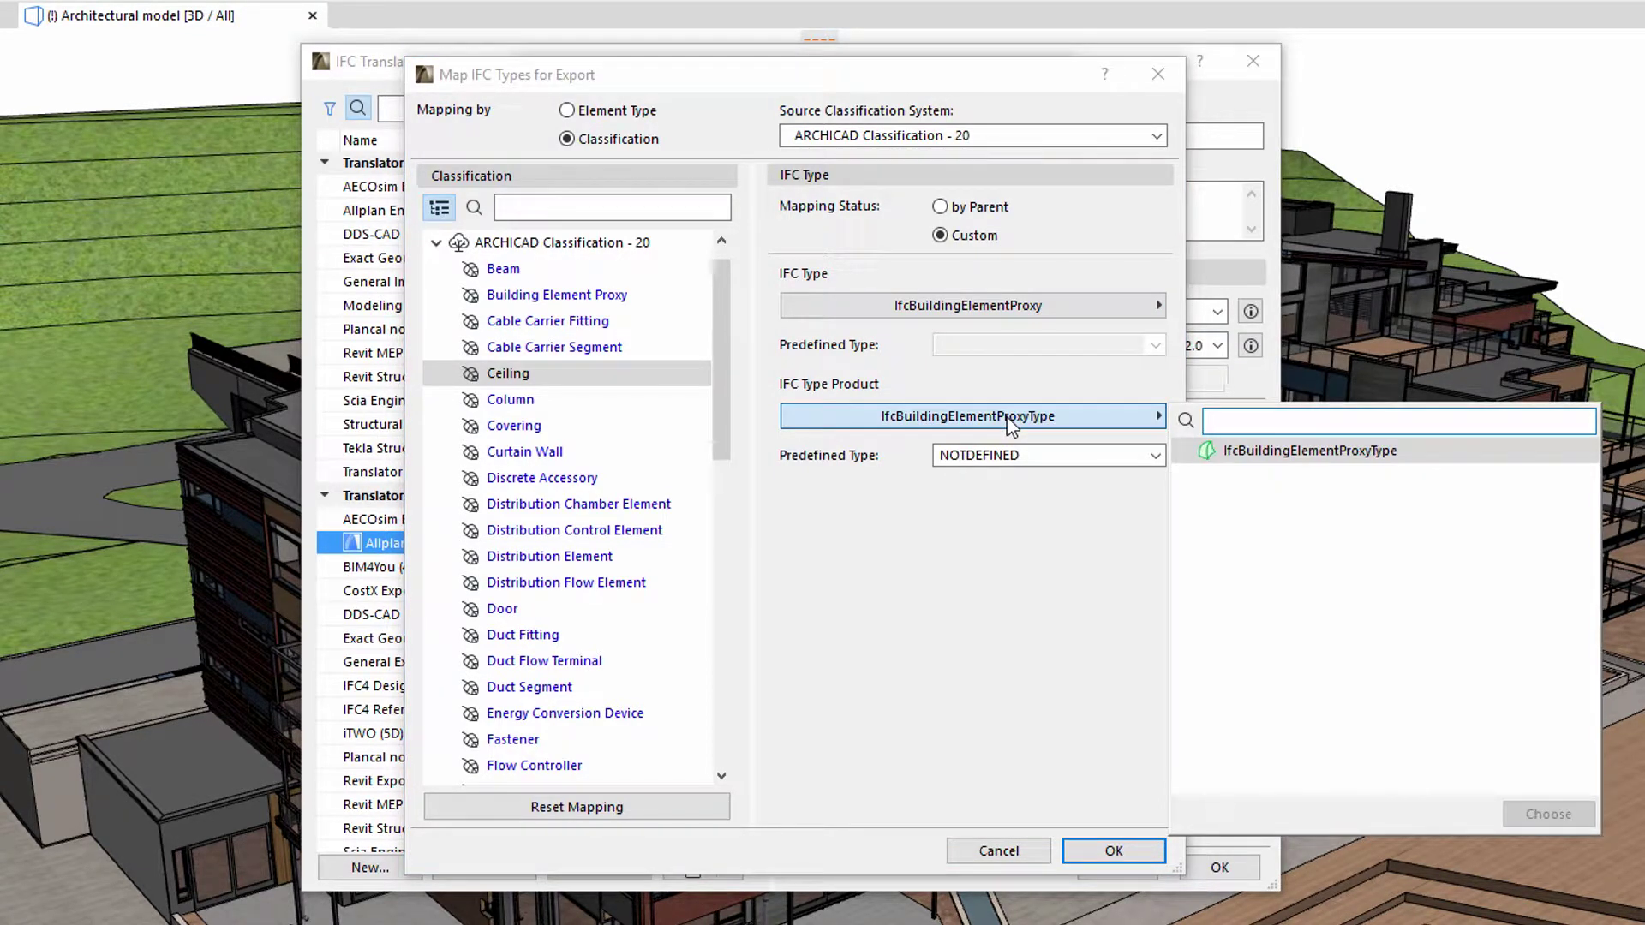
click(1012, 420)
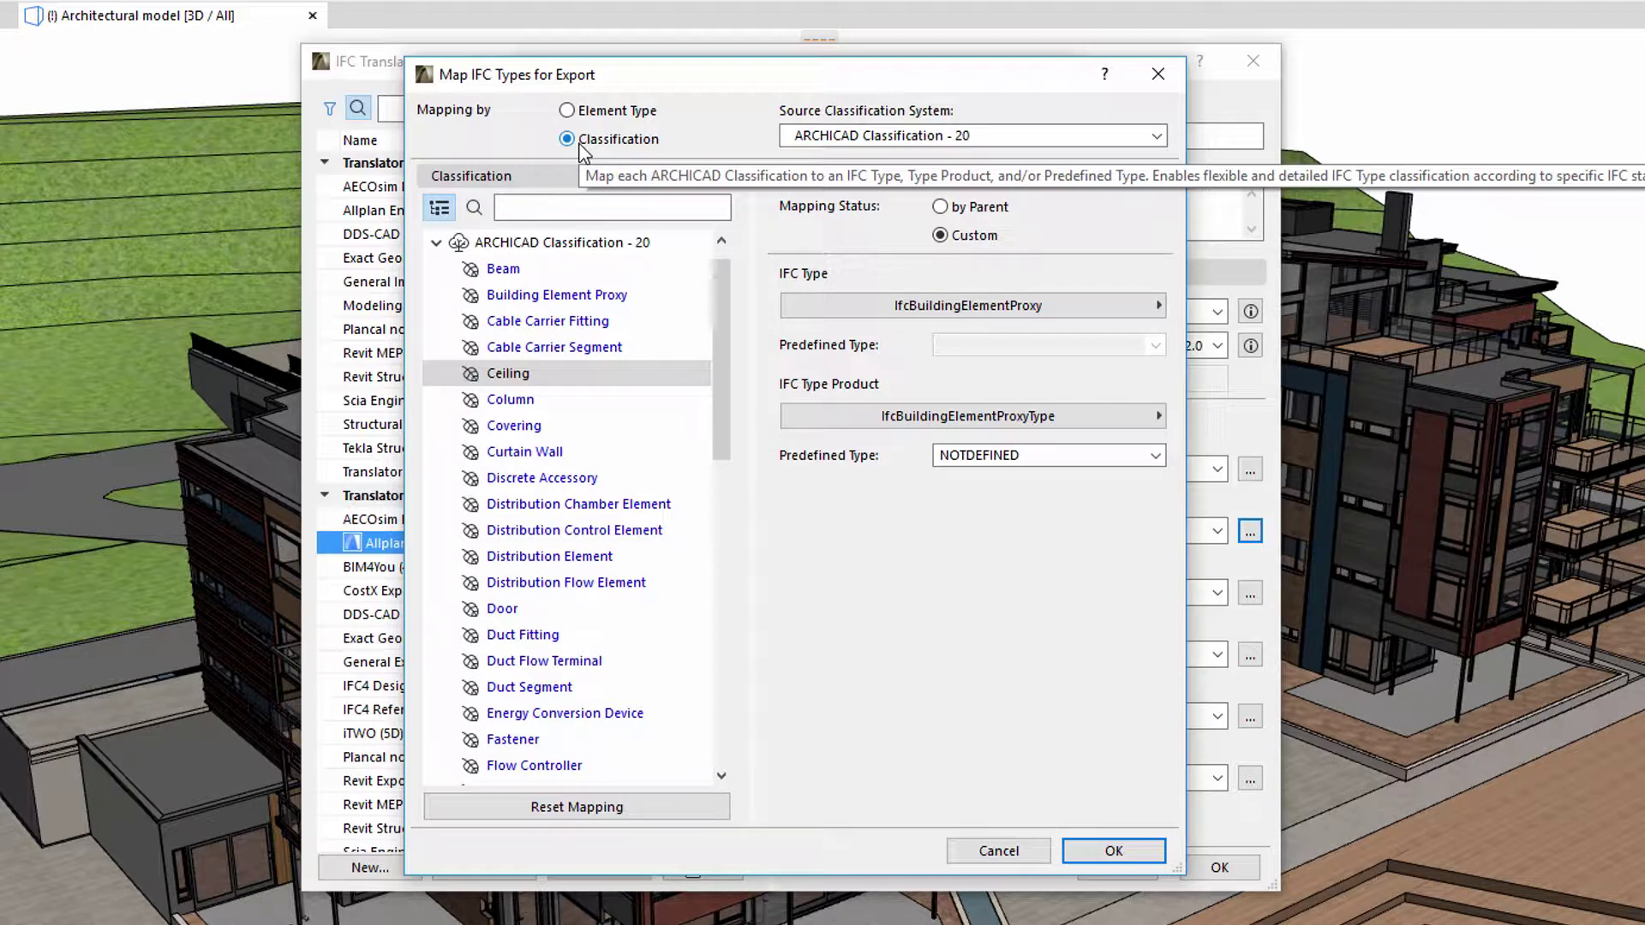
- Switch the export type mapping to Element Type and close the type mapping dialogs without saving
click(586, 116)
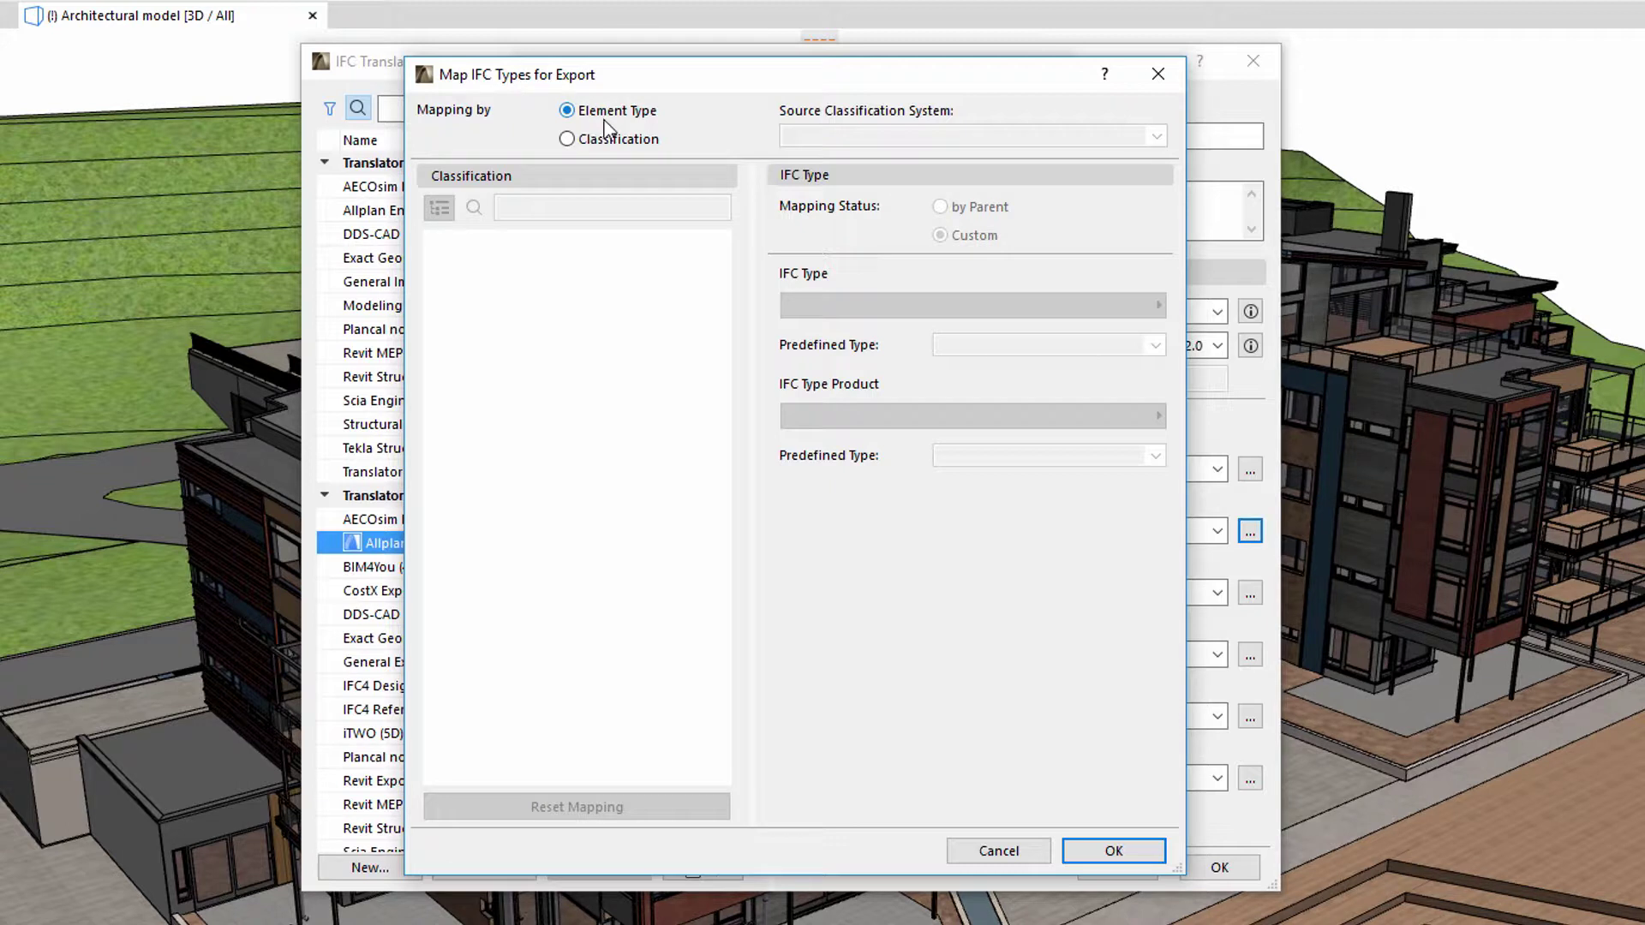
click(1157, 74)
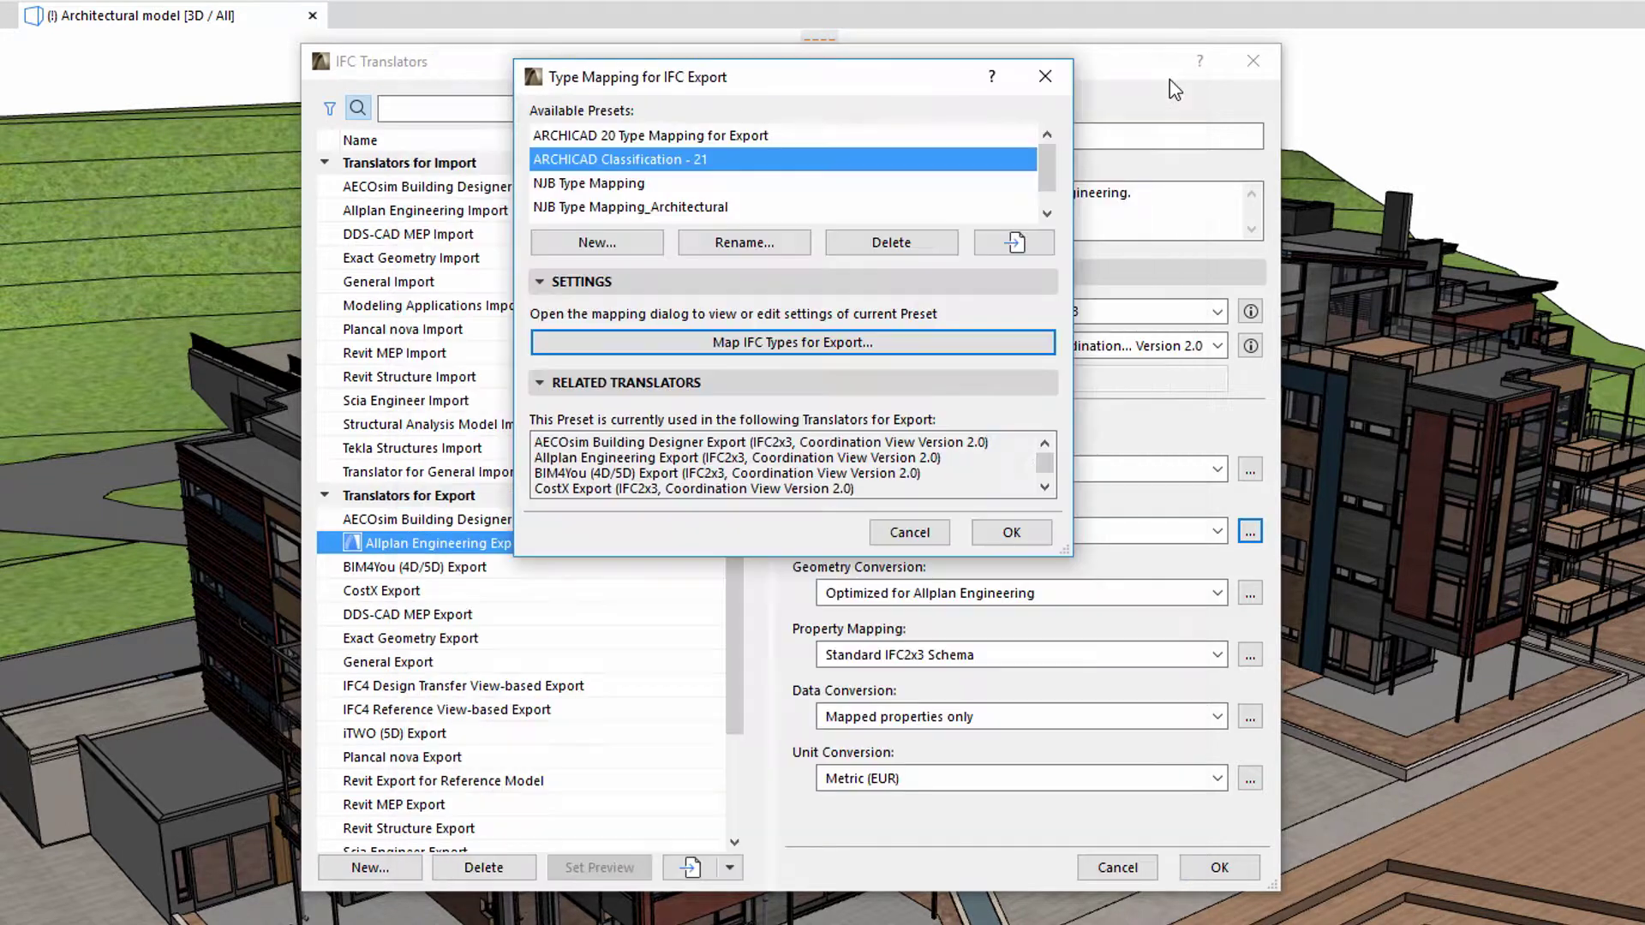
click(1065, 86)
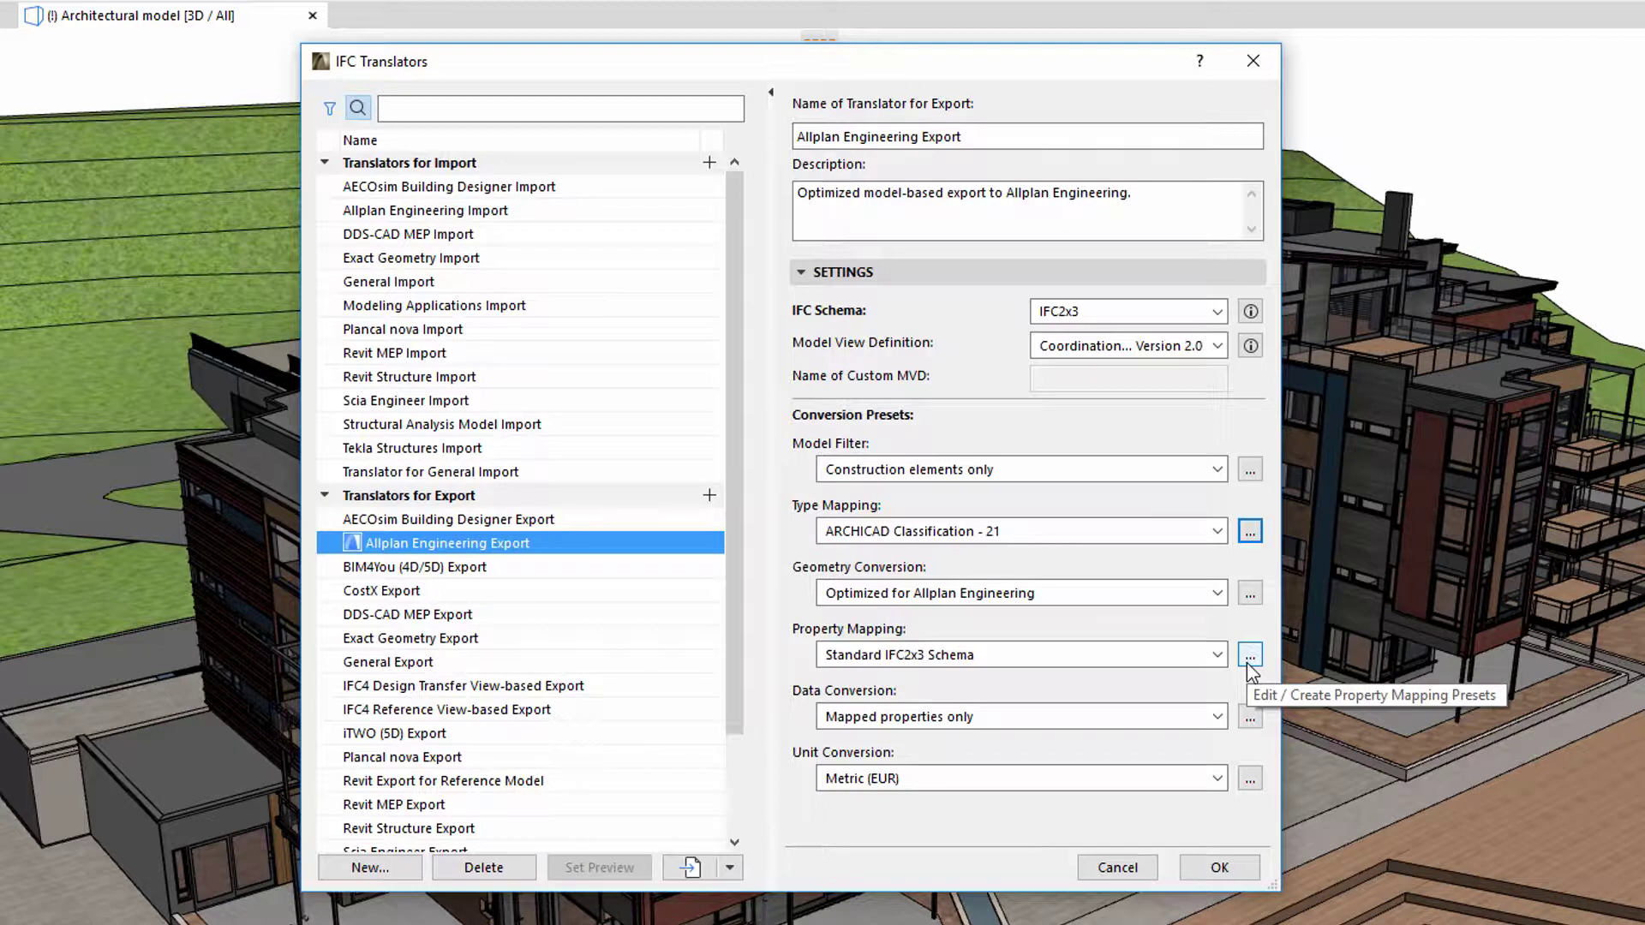
- Open the Standard IFC2x3 Schema property mapping for export and view the AcousticRating rules in Pset_DoorCommon for IfcDoor
click(1249, 656)
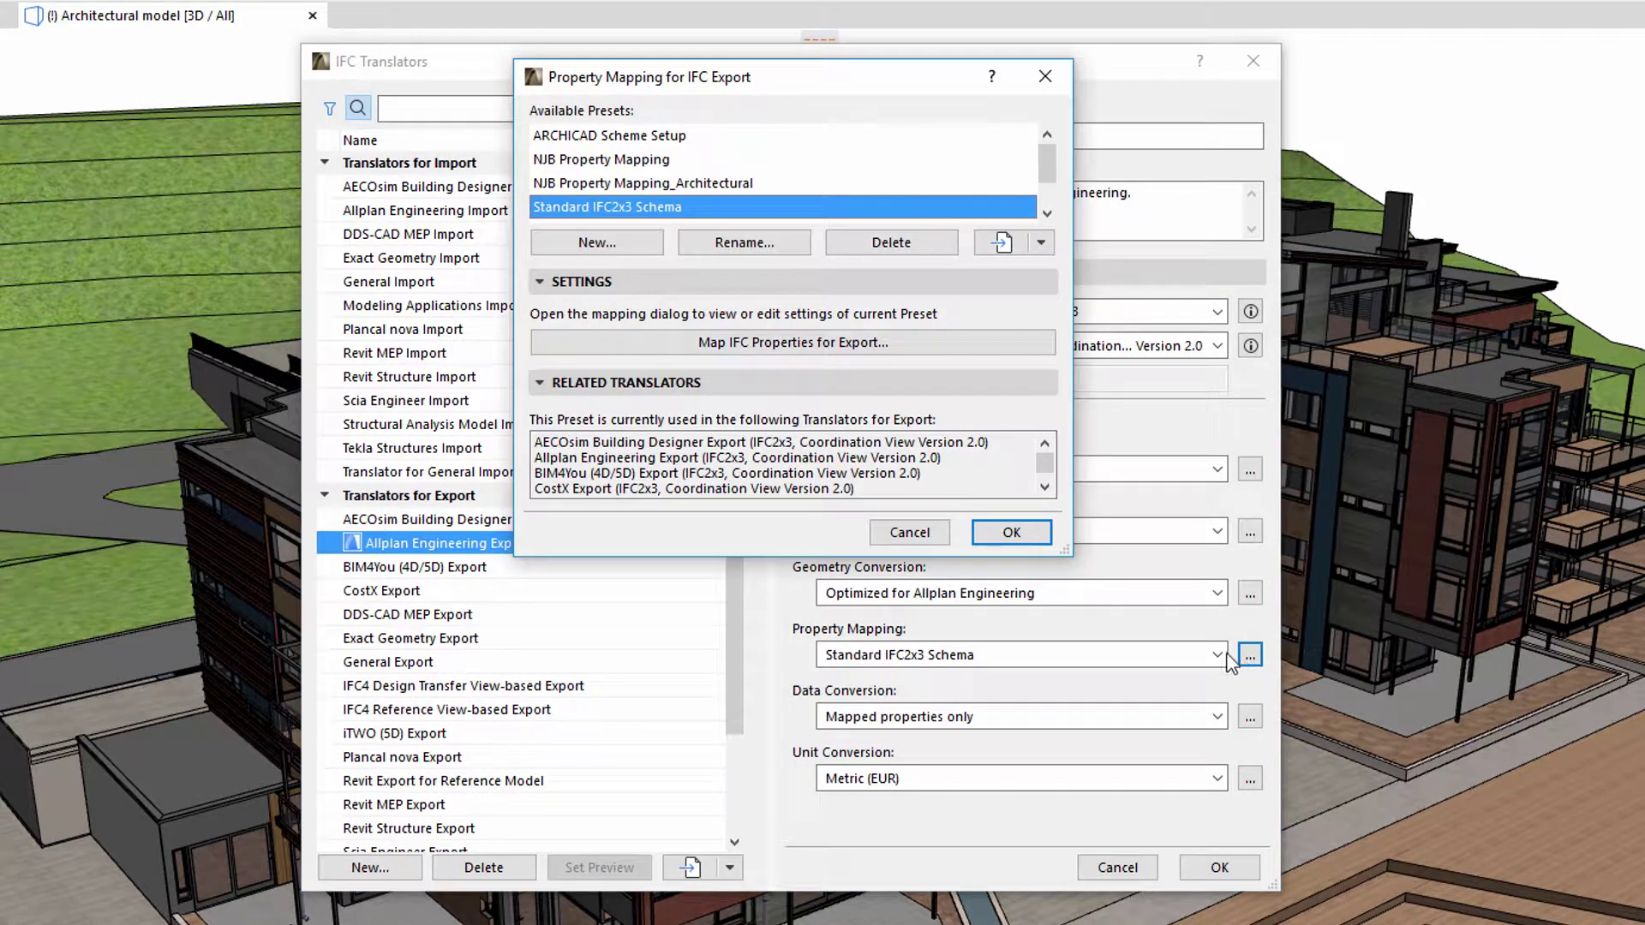
click(933, 347)
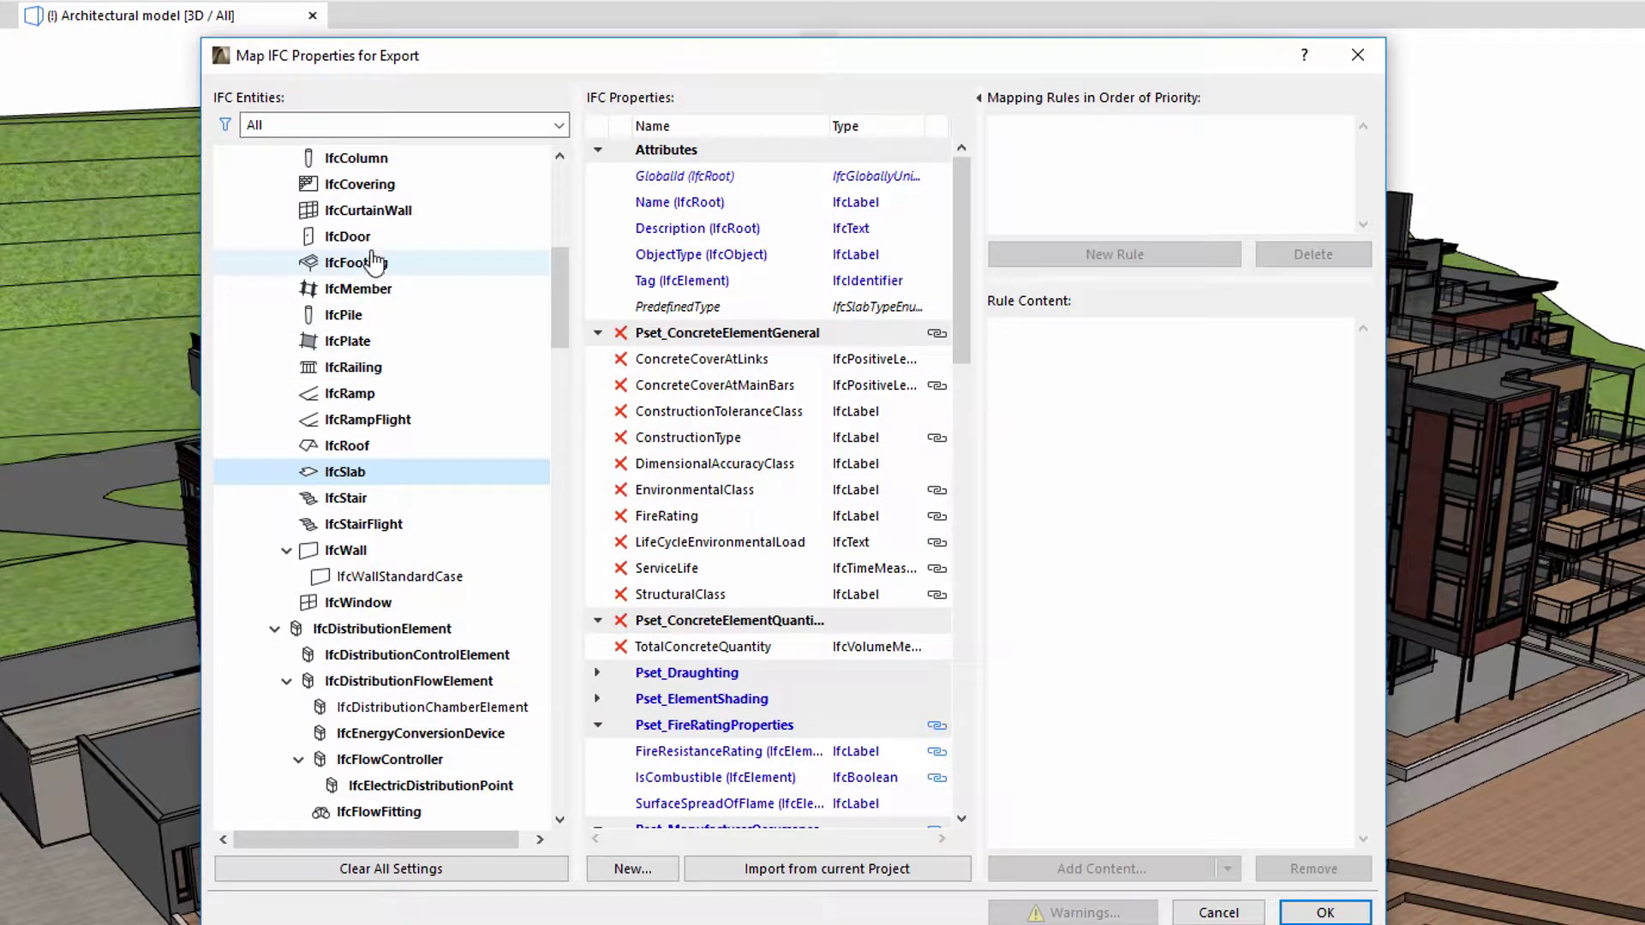
click(374, 239)
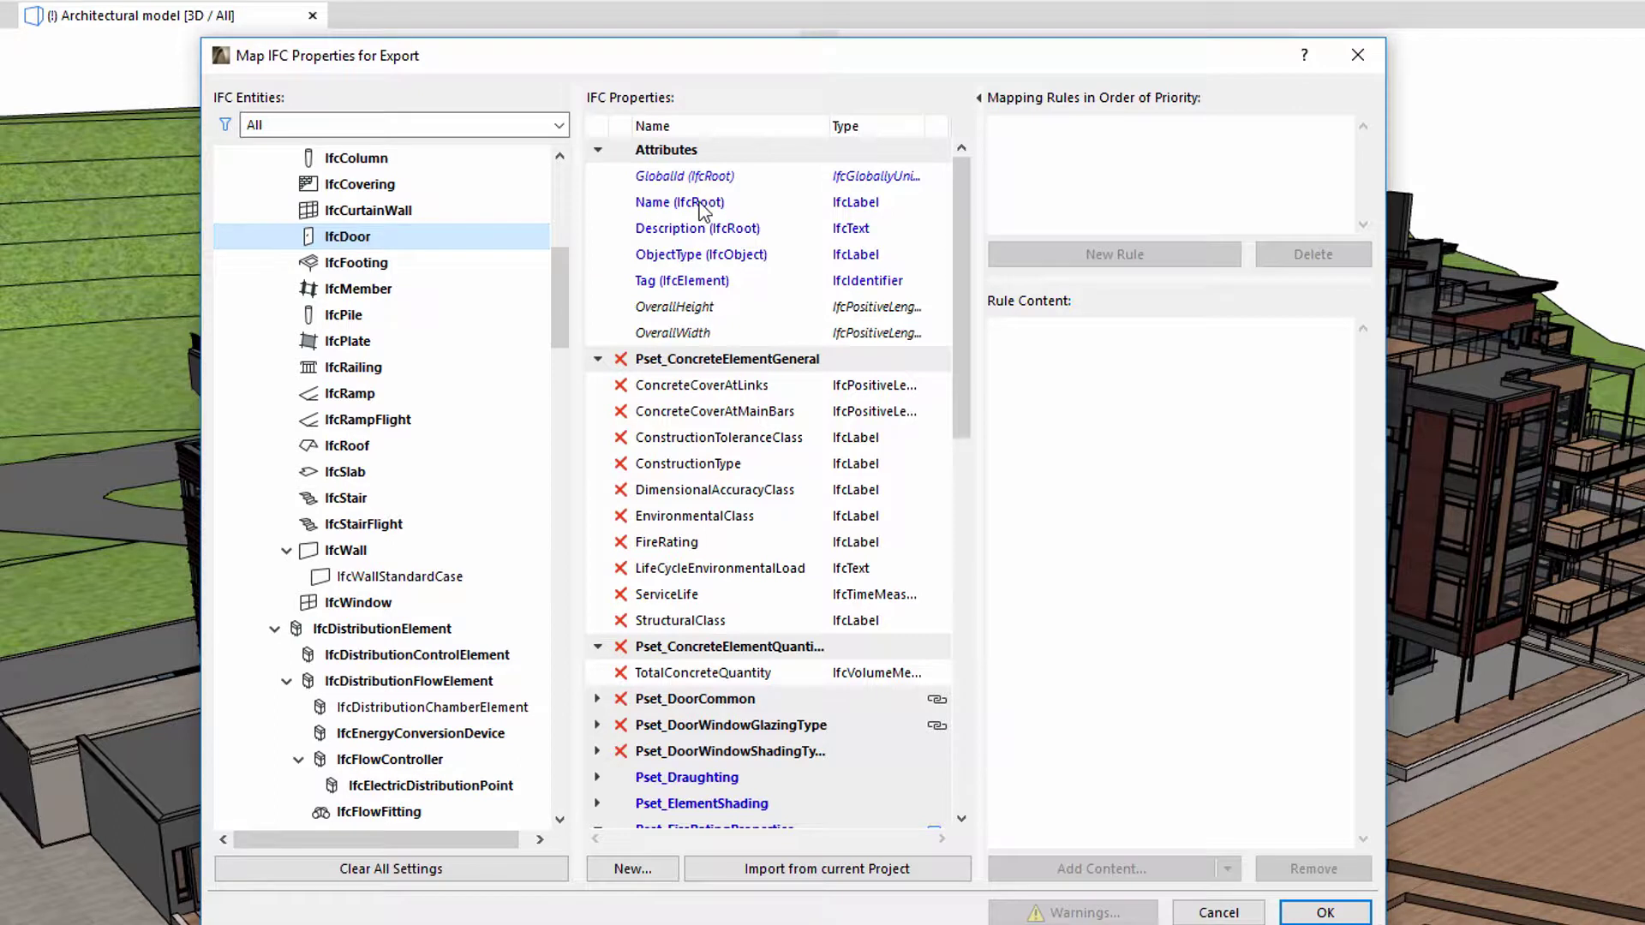
click(599, 362)
click(599, 362)
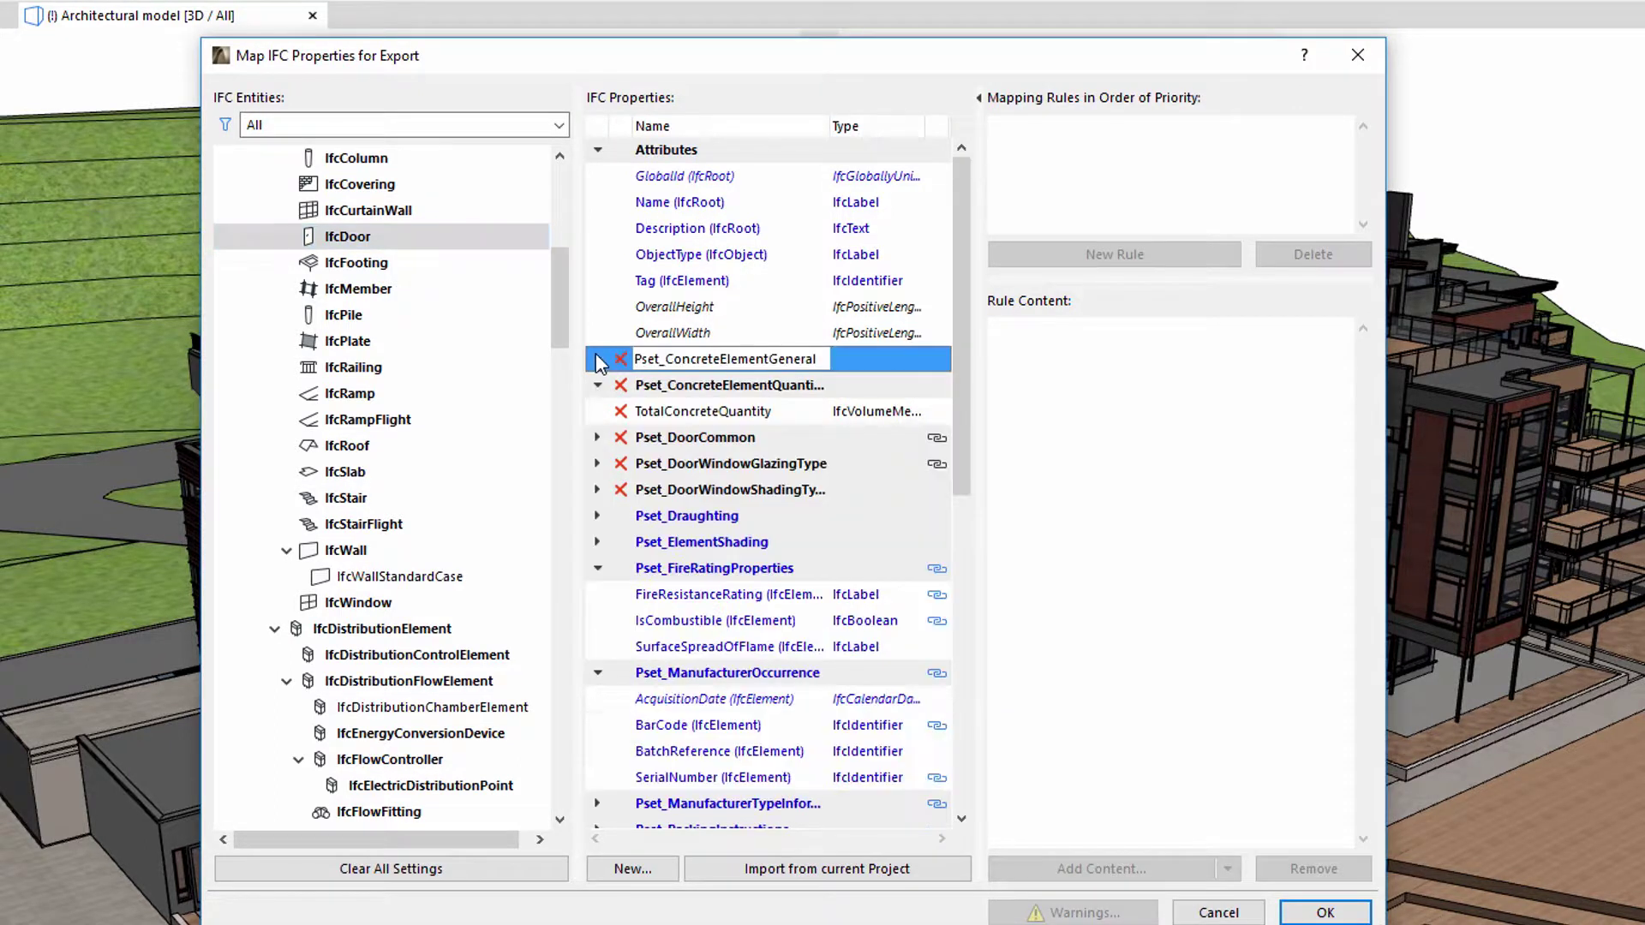
click(598, 438)
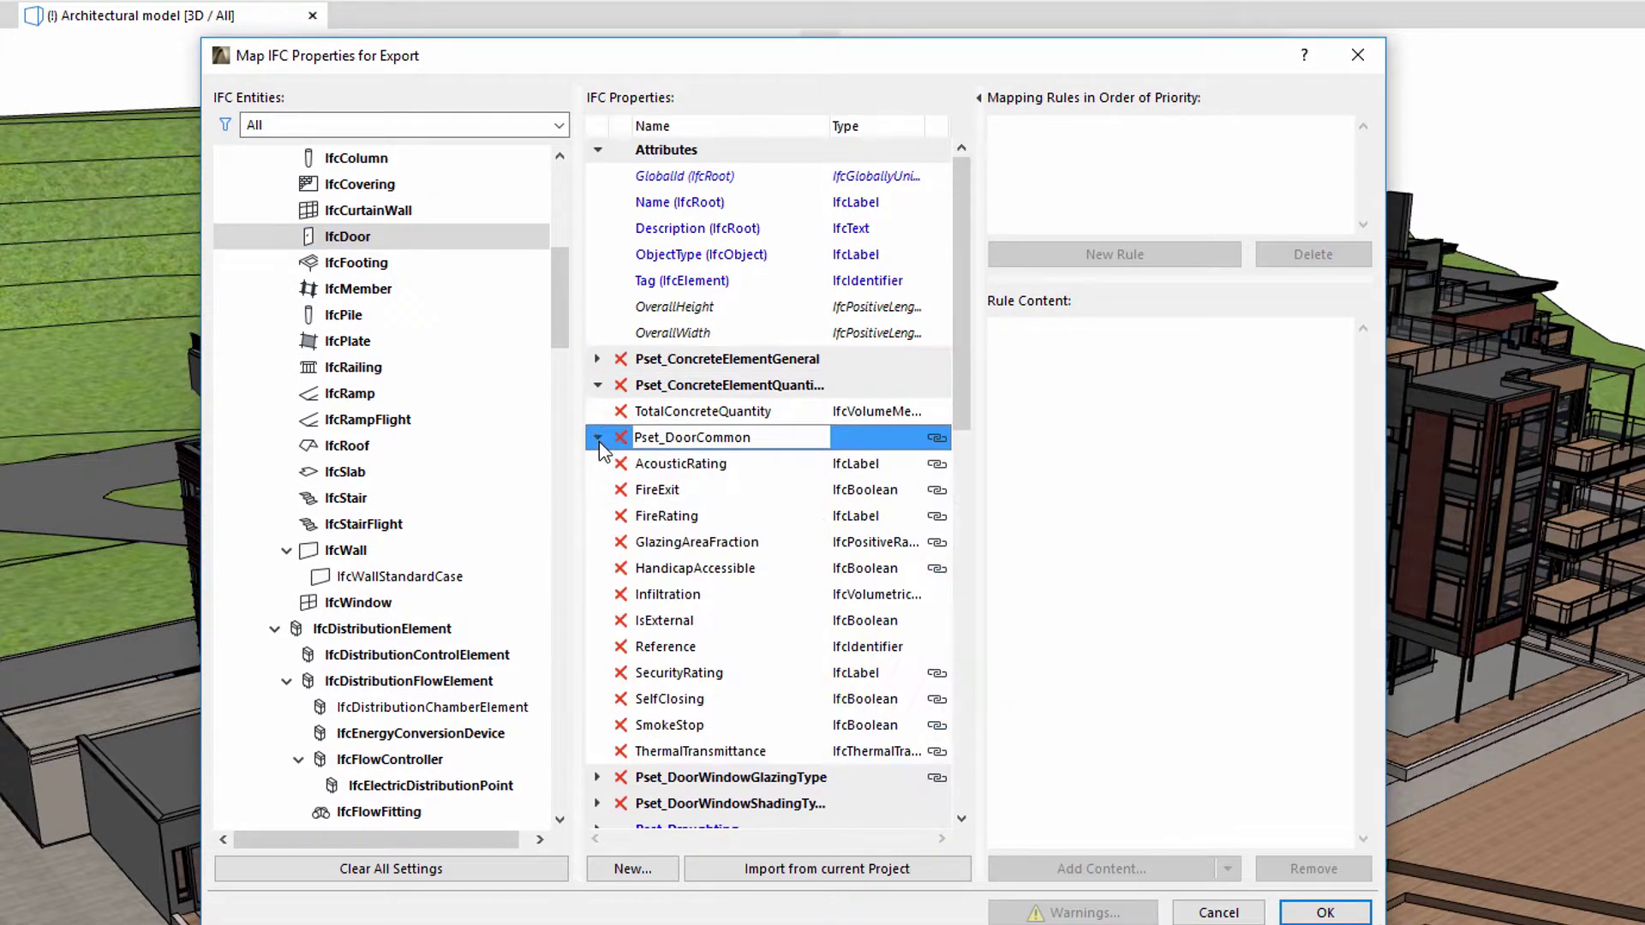
click(691, 467)
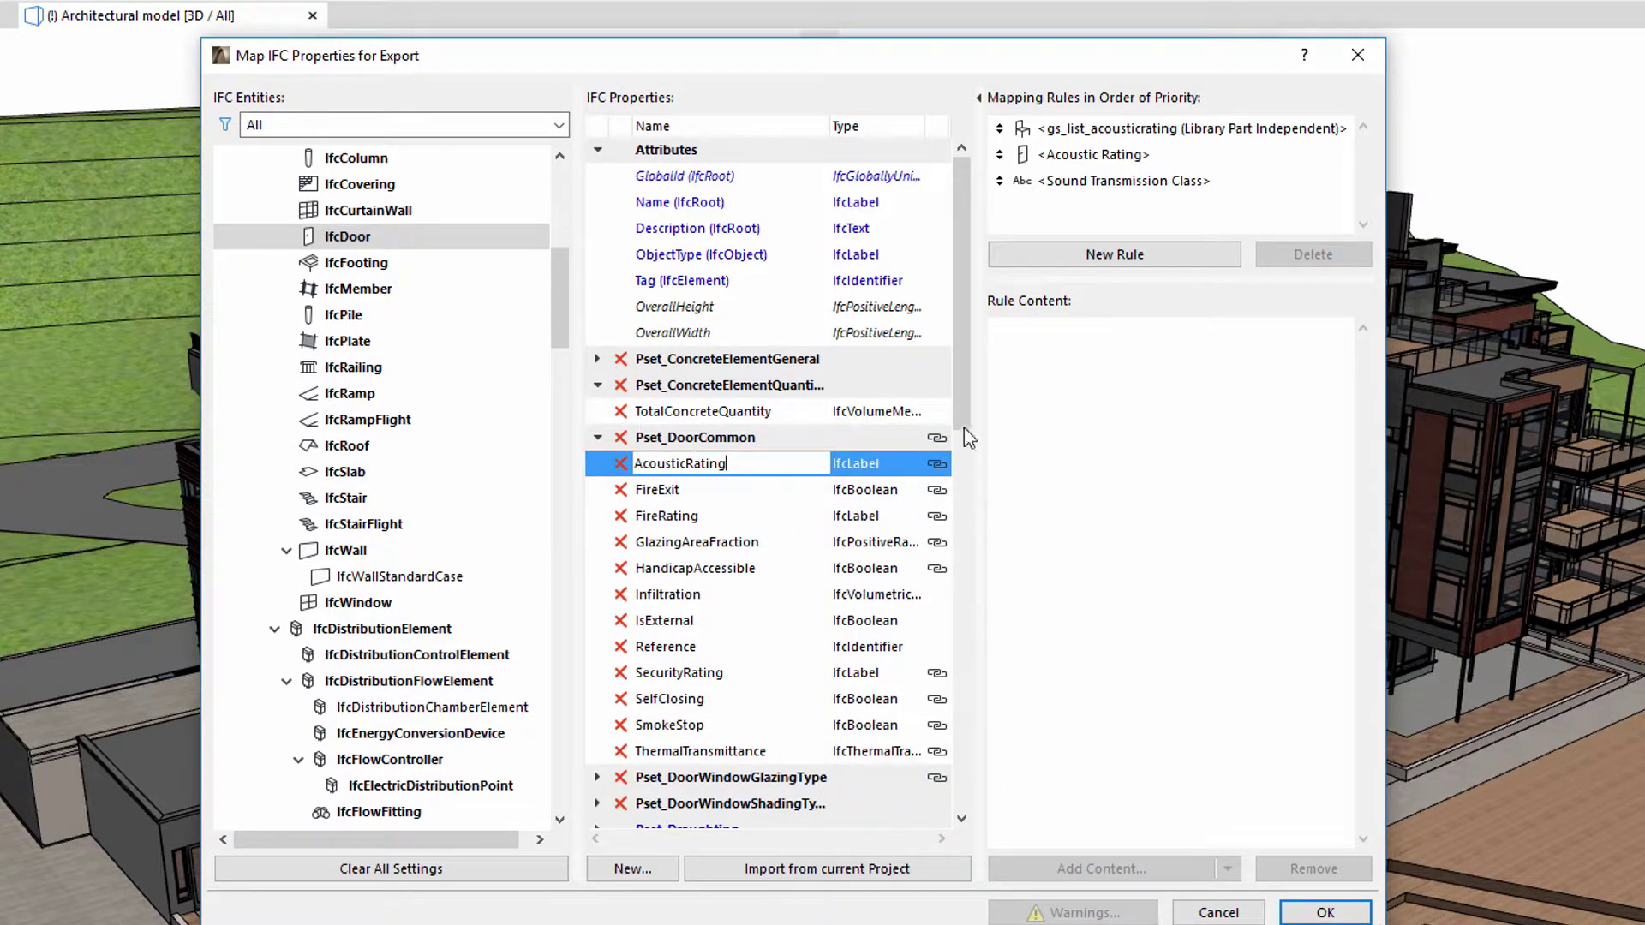
- Inspect the Fire Resistance Rating rule of IfcStair's FireResistanceRating property and close the property mapping dialogs without saving
drag(561, 321, 562, 328)
click(450, 448)
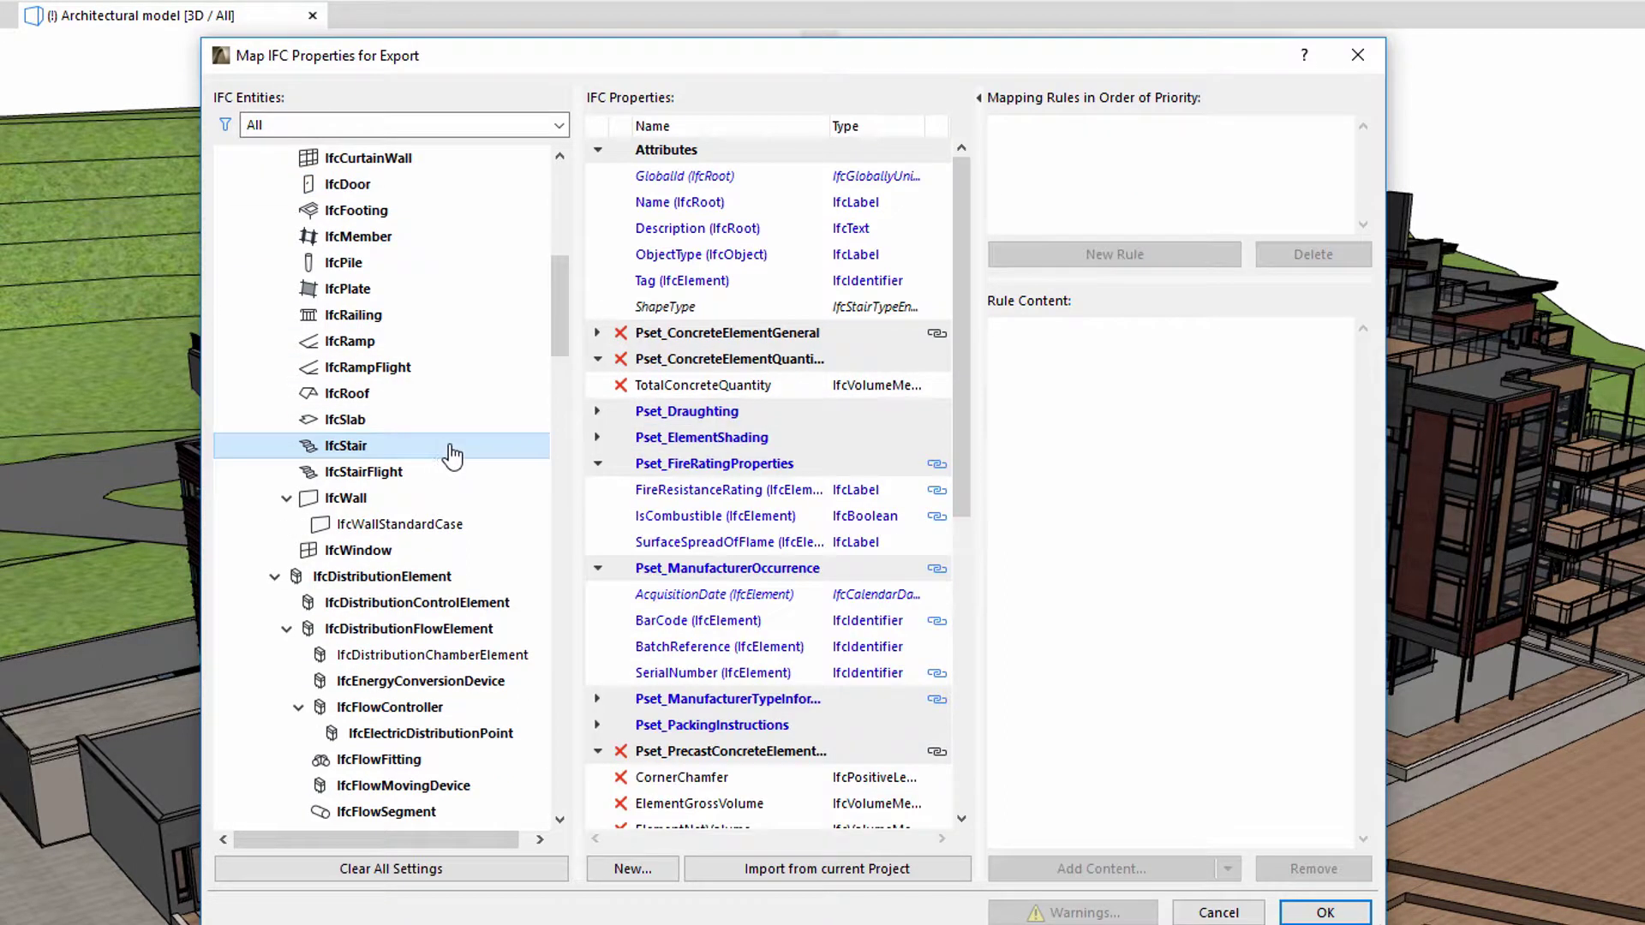
click(725, 487)
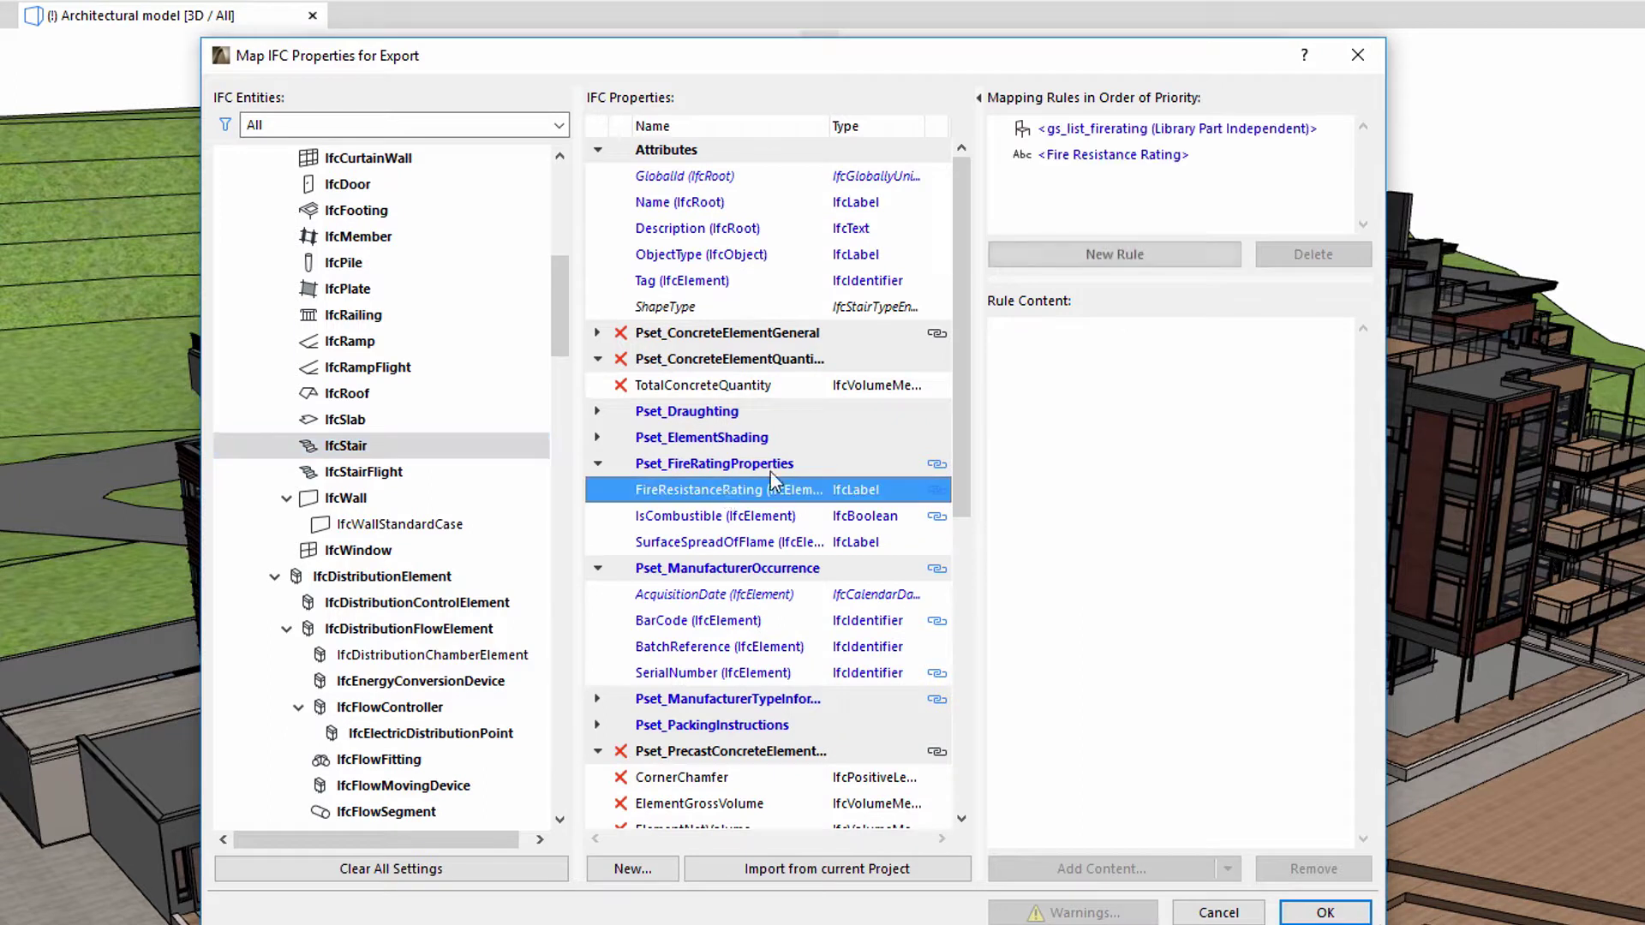
click(1138, 160)
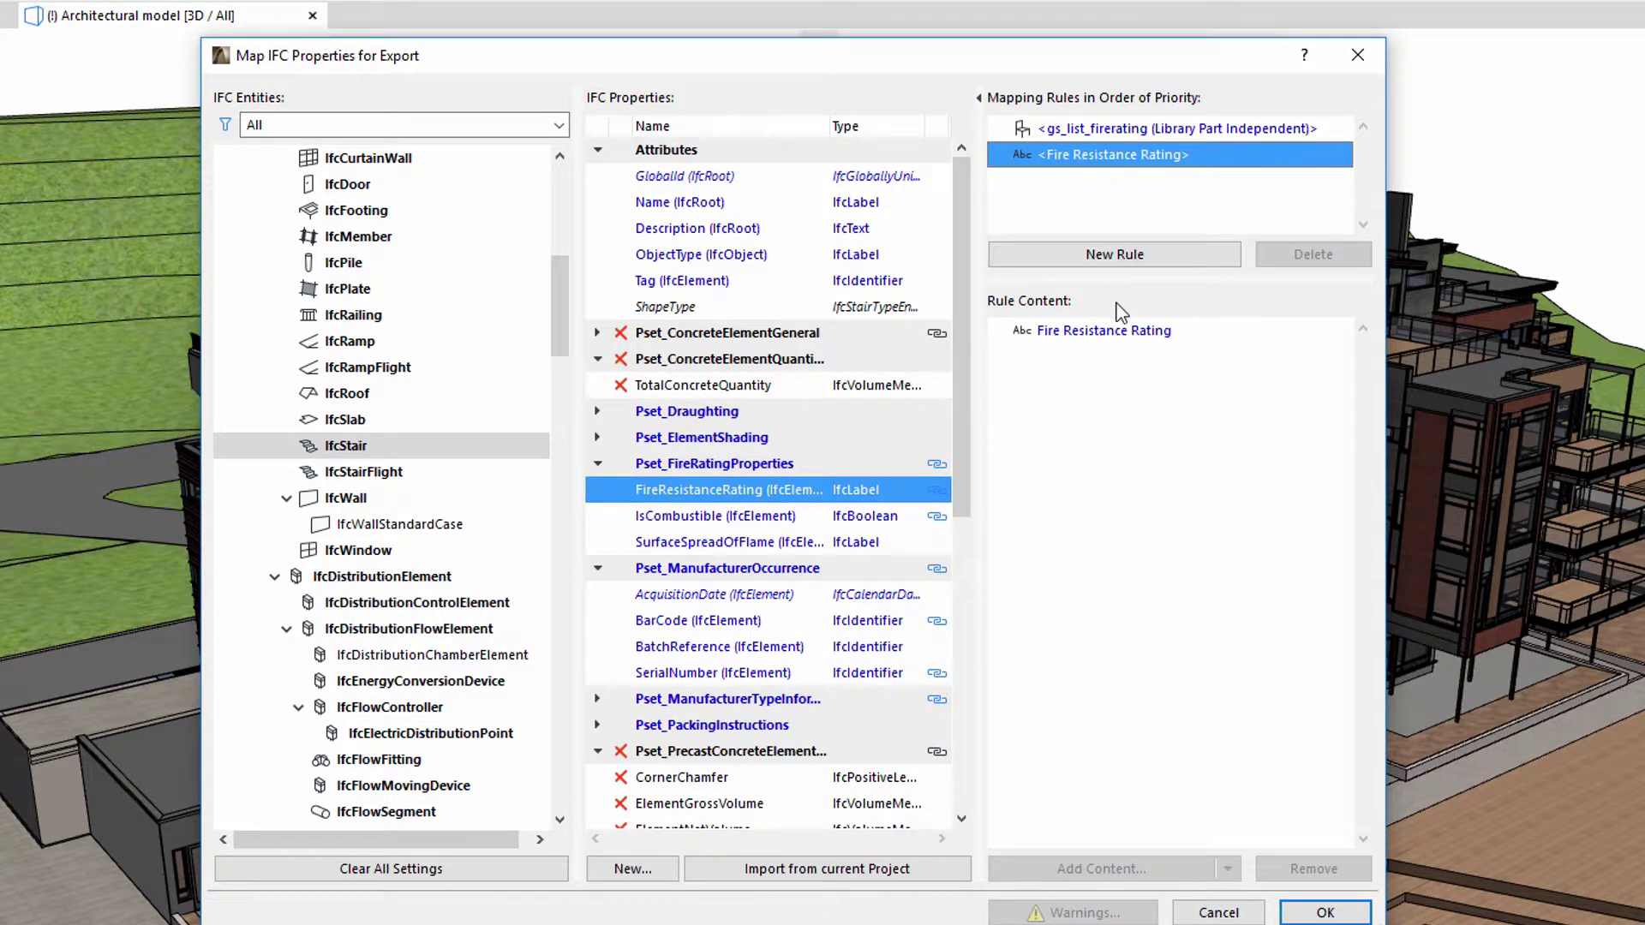
click(1122, 336)
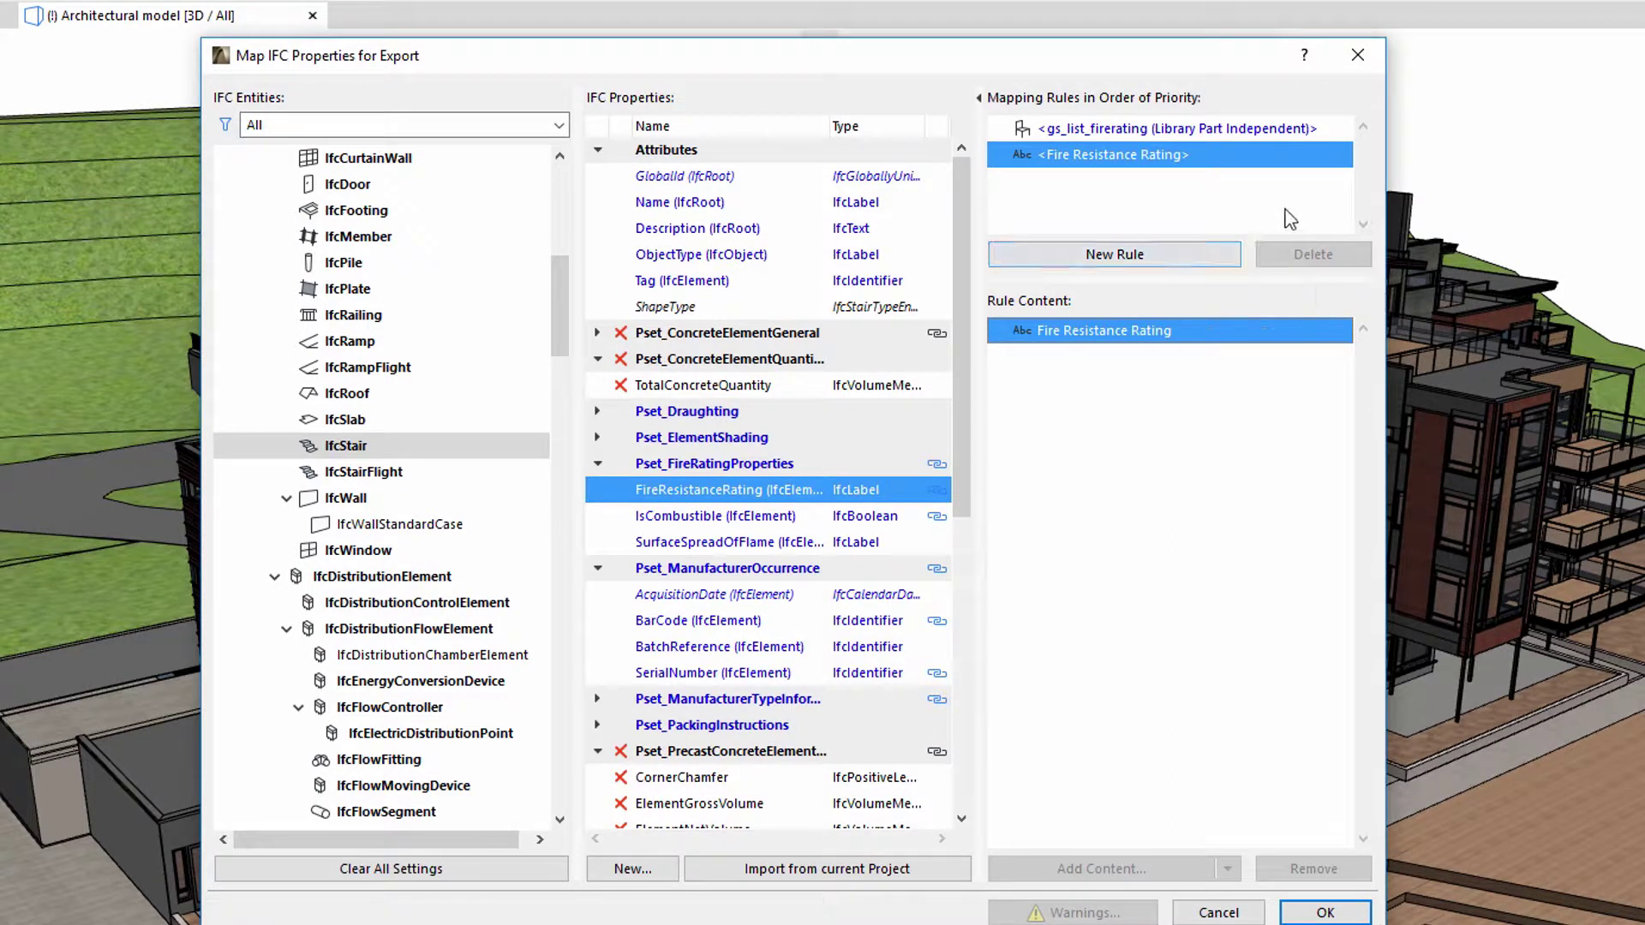
click(1358, 56)
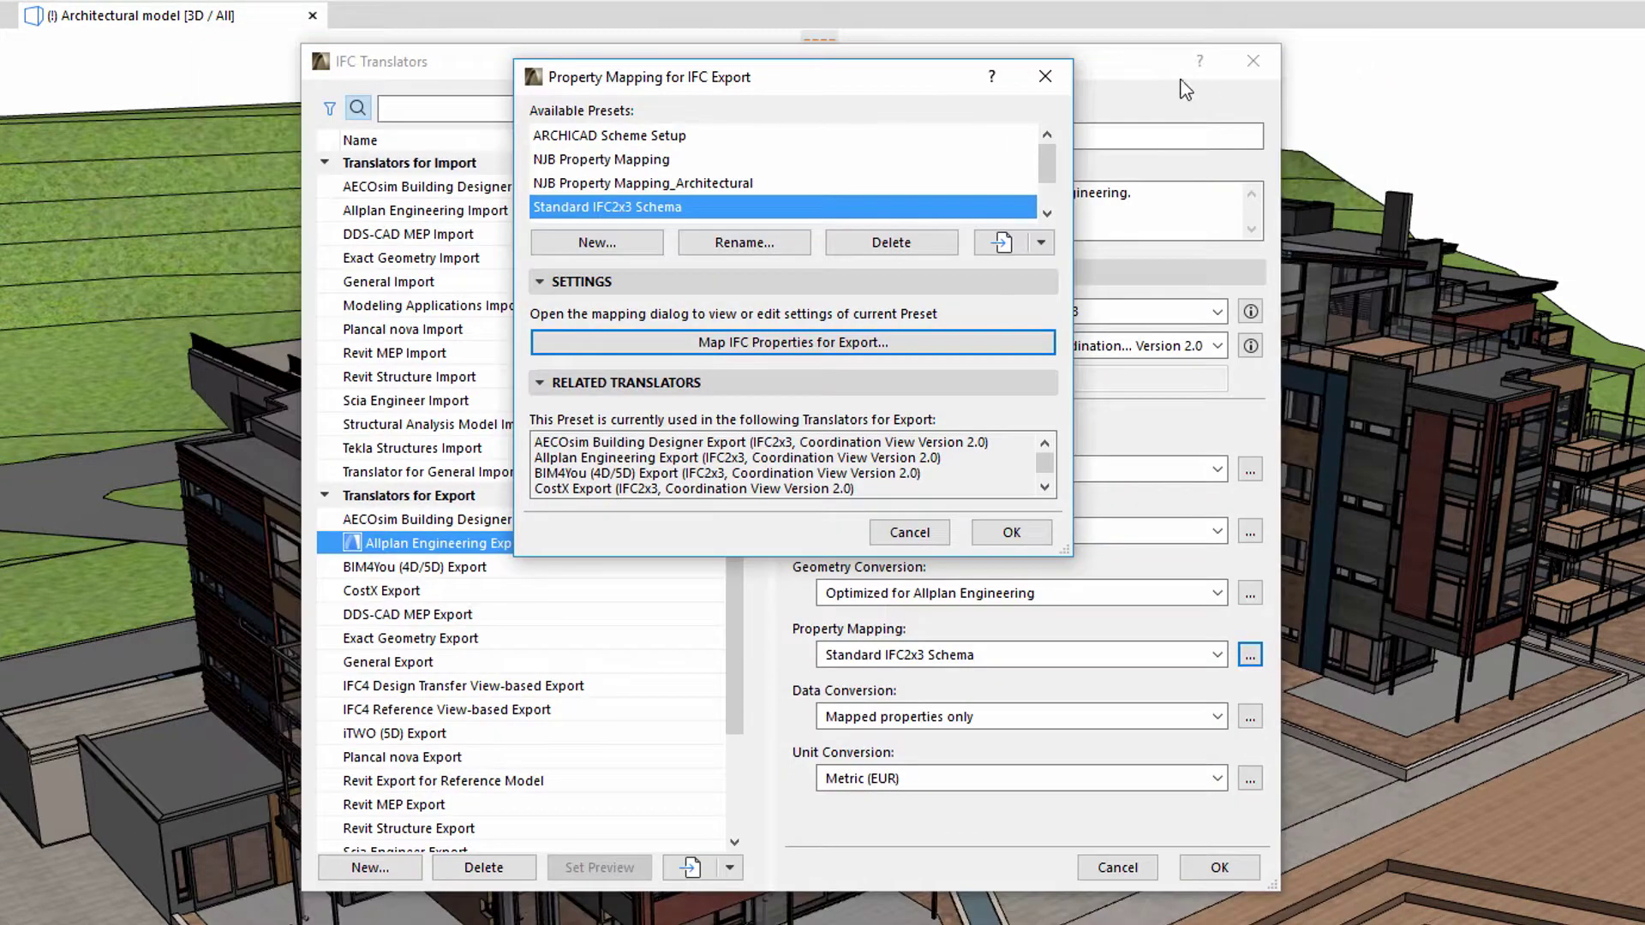
click(1062, 91)
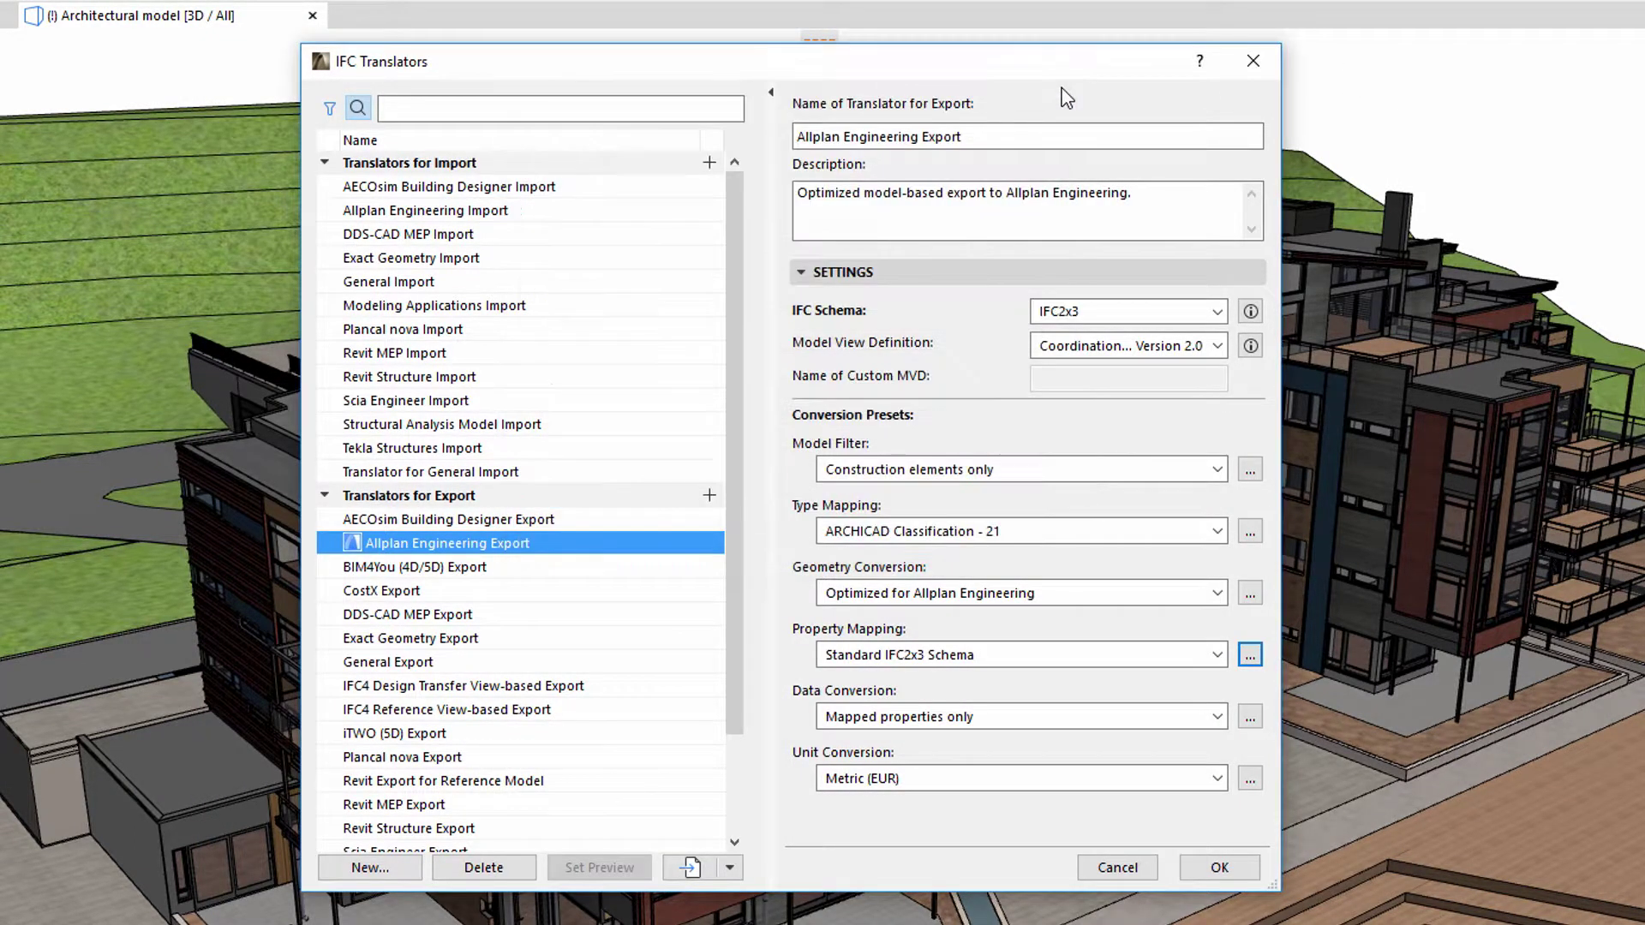
- Make General Export the preview translator and open its NJB Type Mapping_Architectural preset for mapping IFC types
click(624, 663)
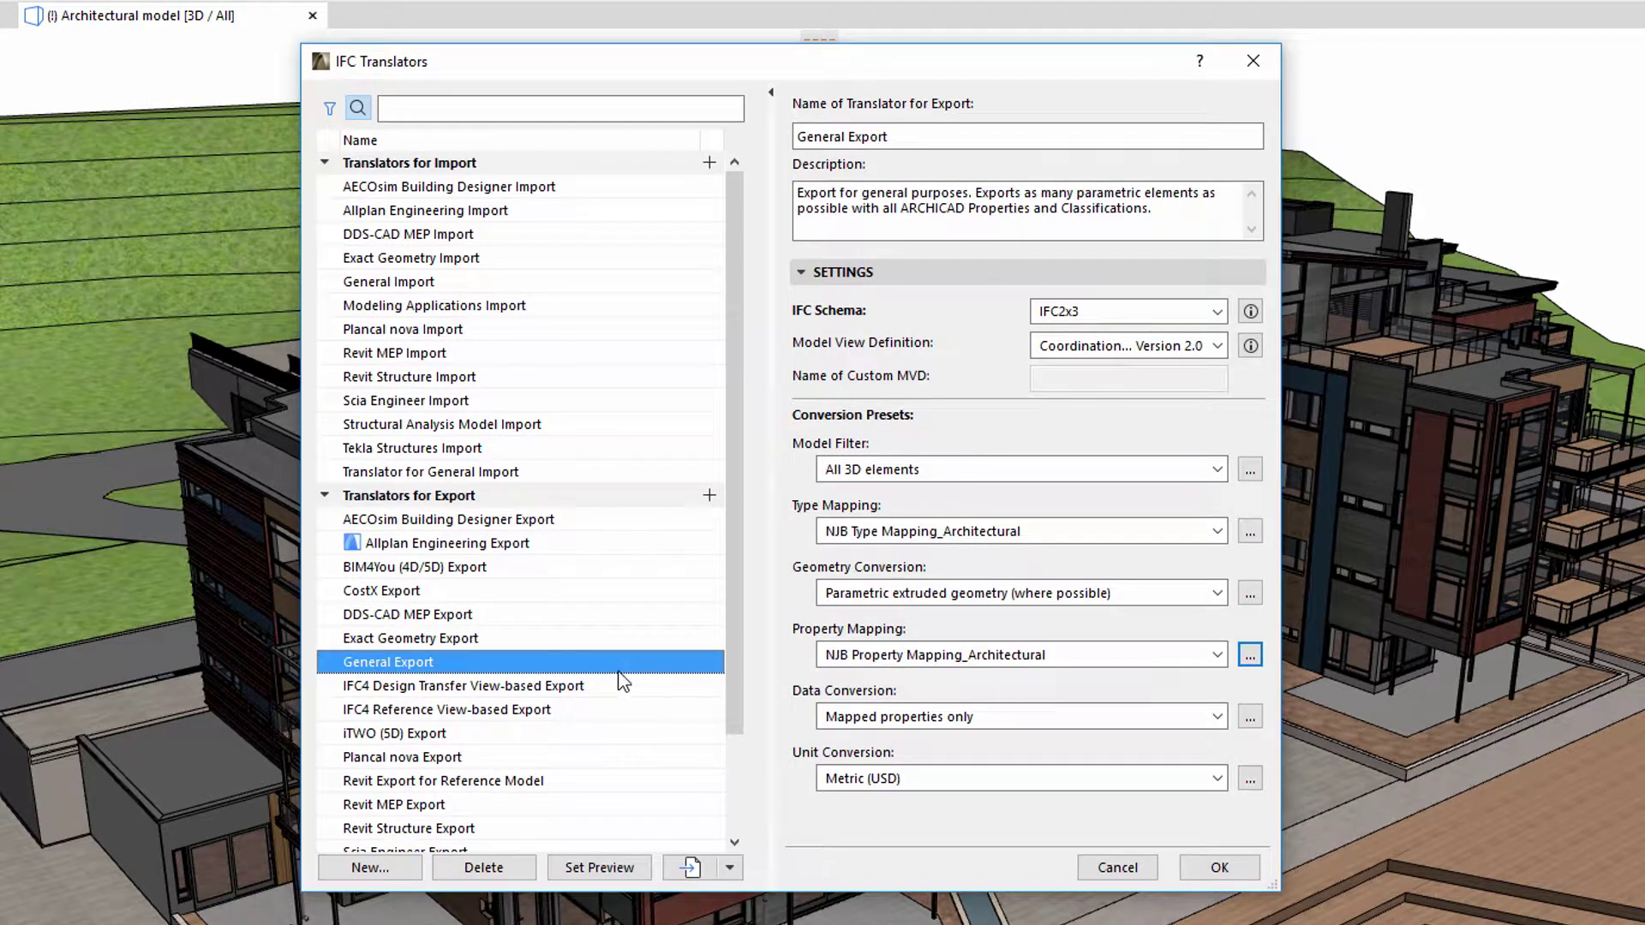
click(600, 868)
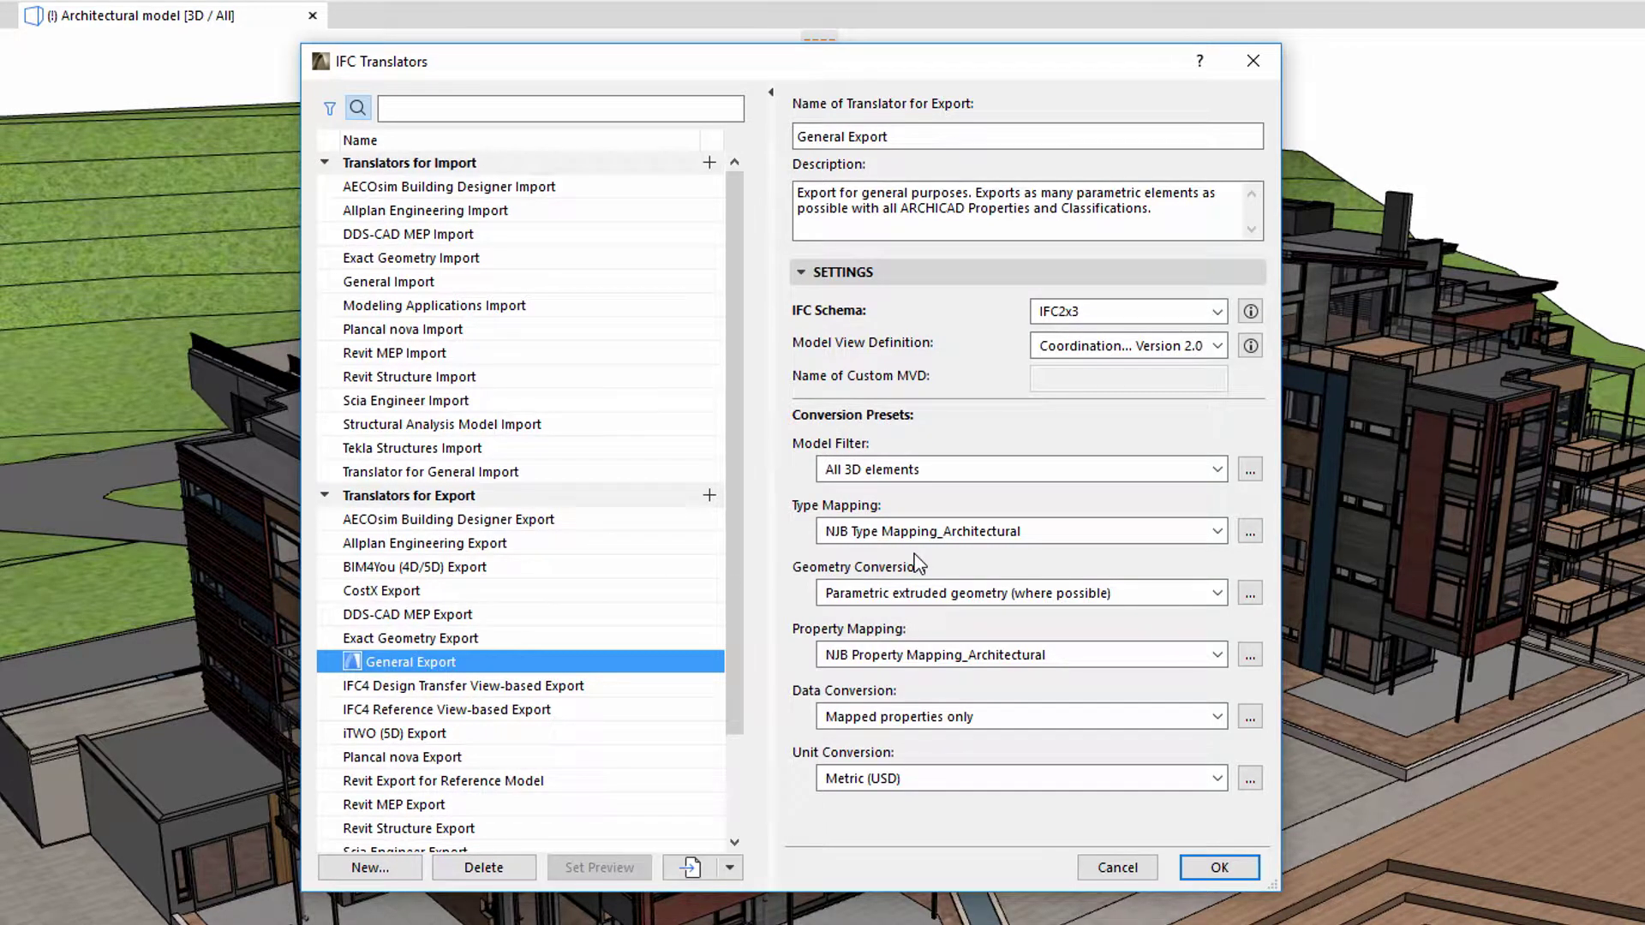
click(1249, 533)
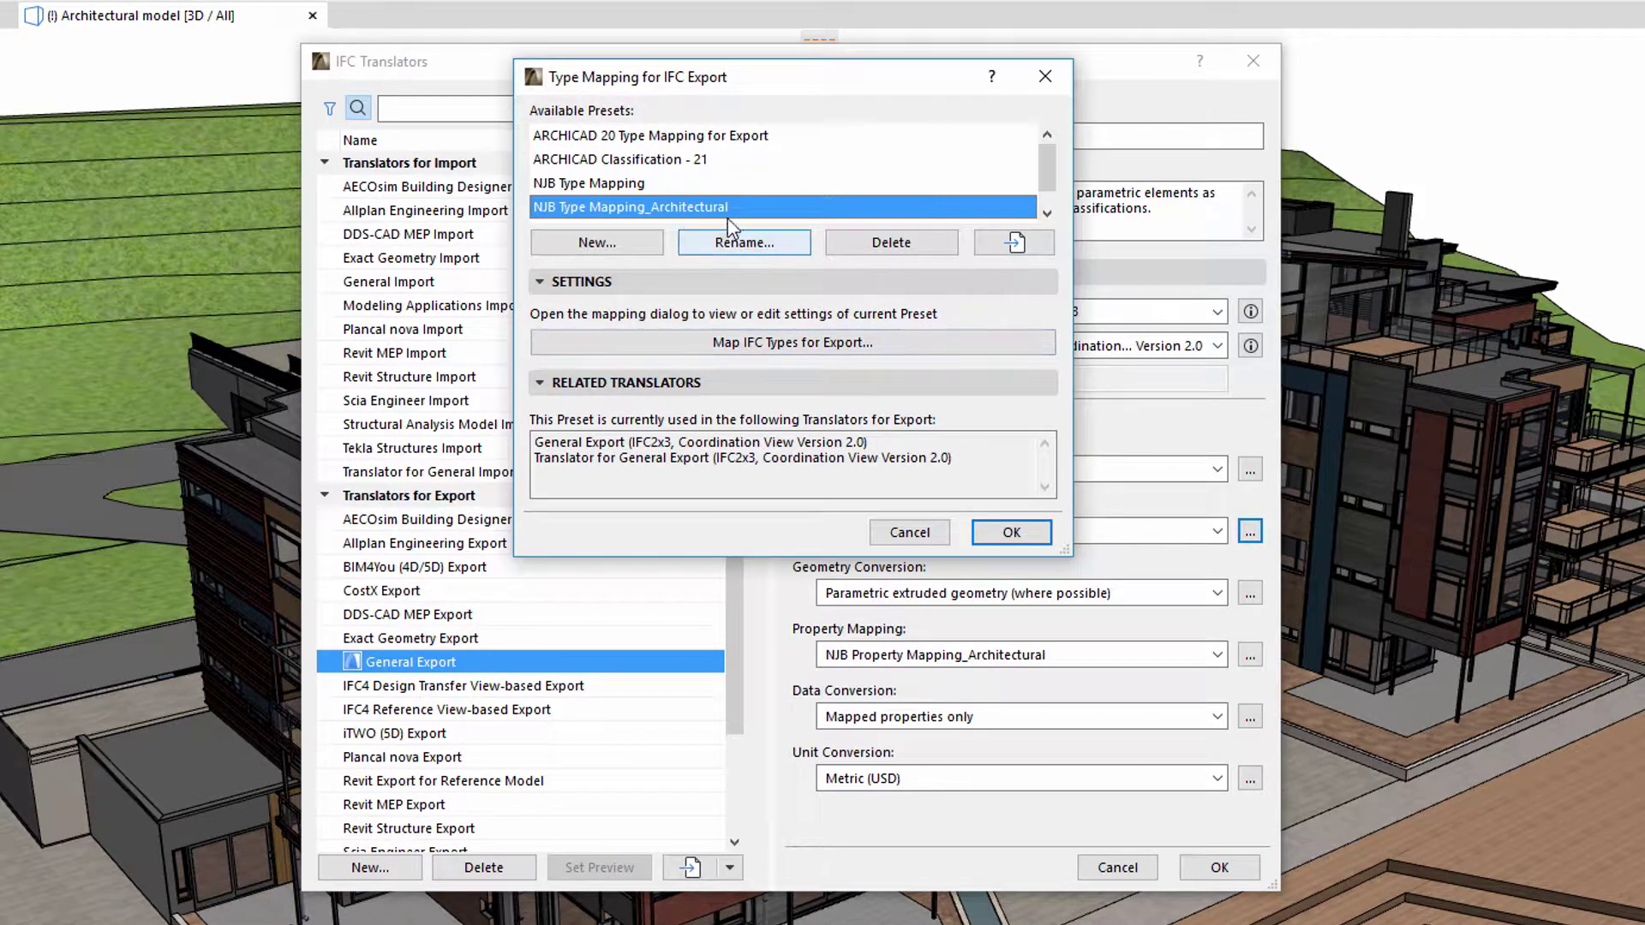
click(831, 342)
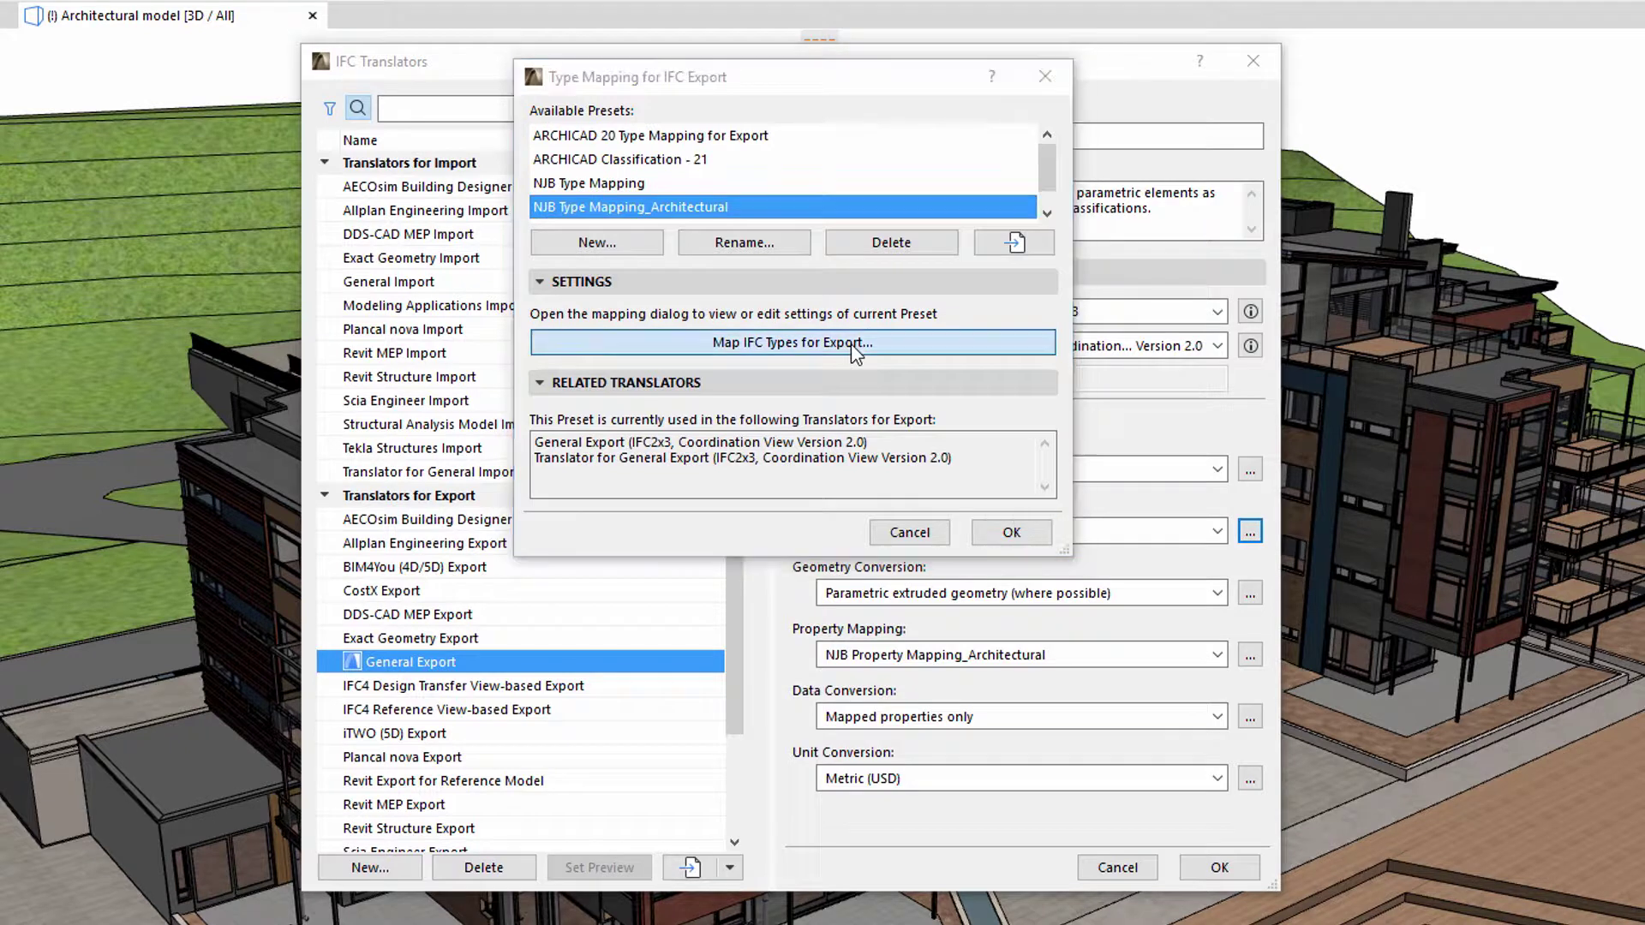
- Review the IFC type and IFC type product mapped to the Slab classification and accept the type mapping dialogs
drag(725, 394, 717, 648)
click(624, 724)
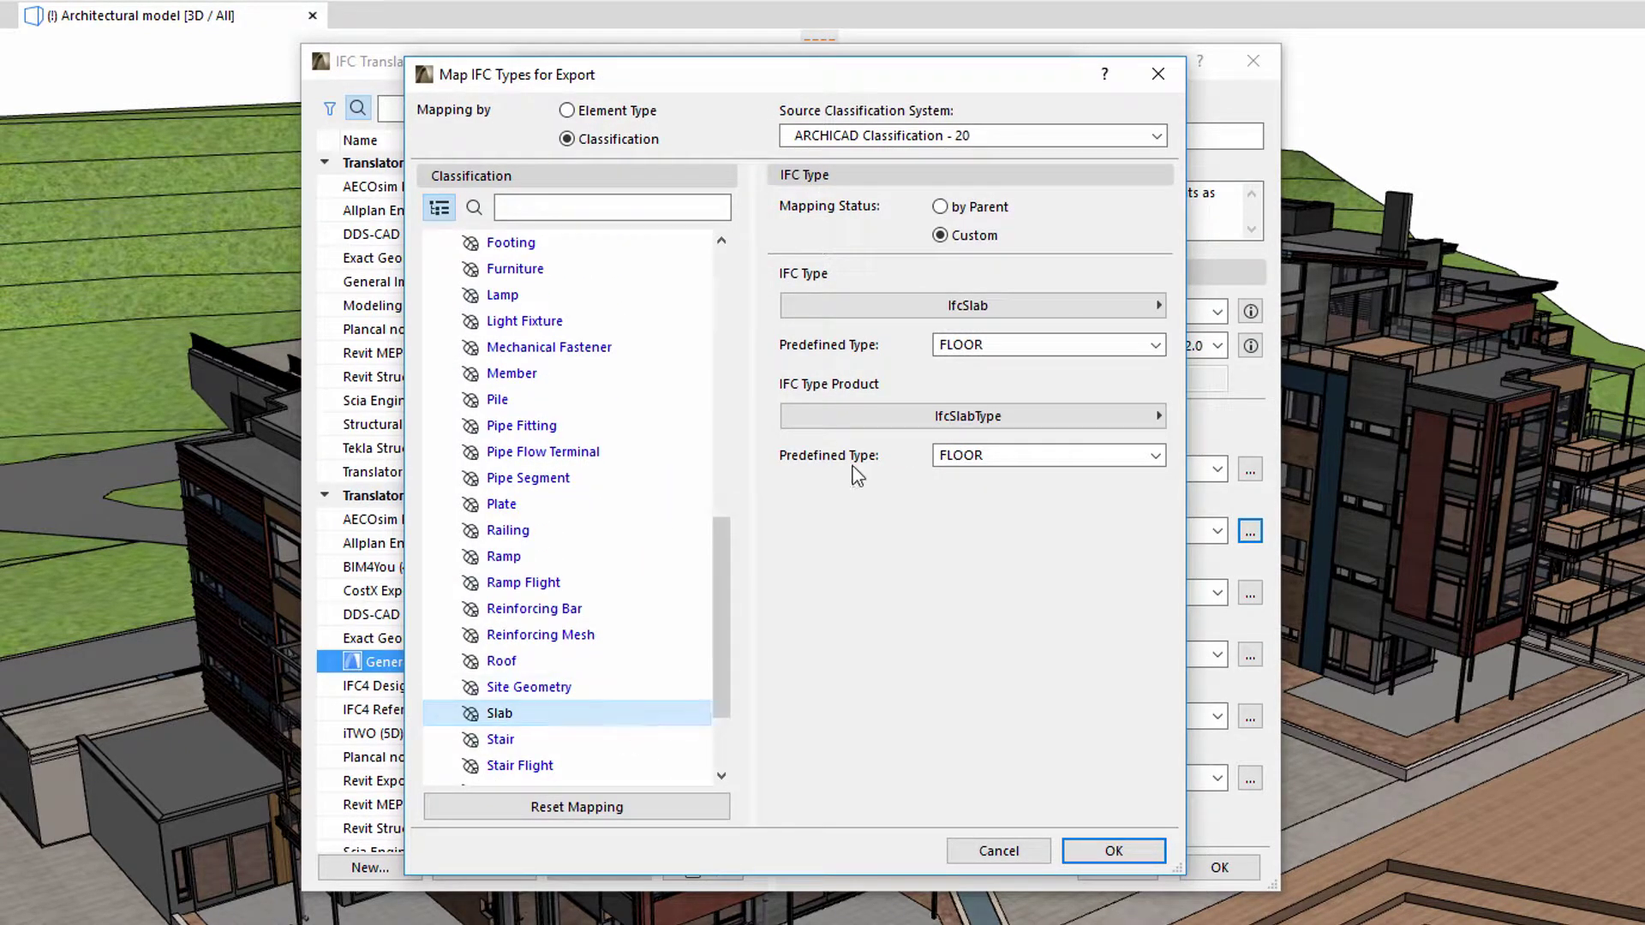
click(999, 314)
click(999, 314)
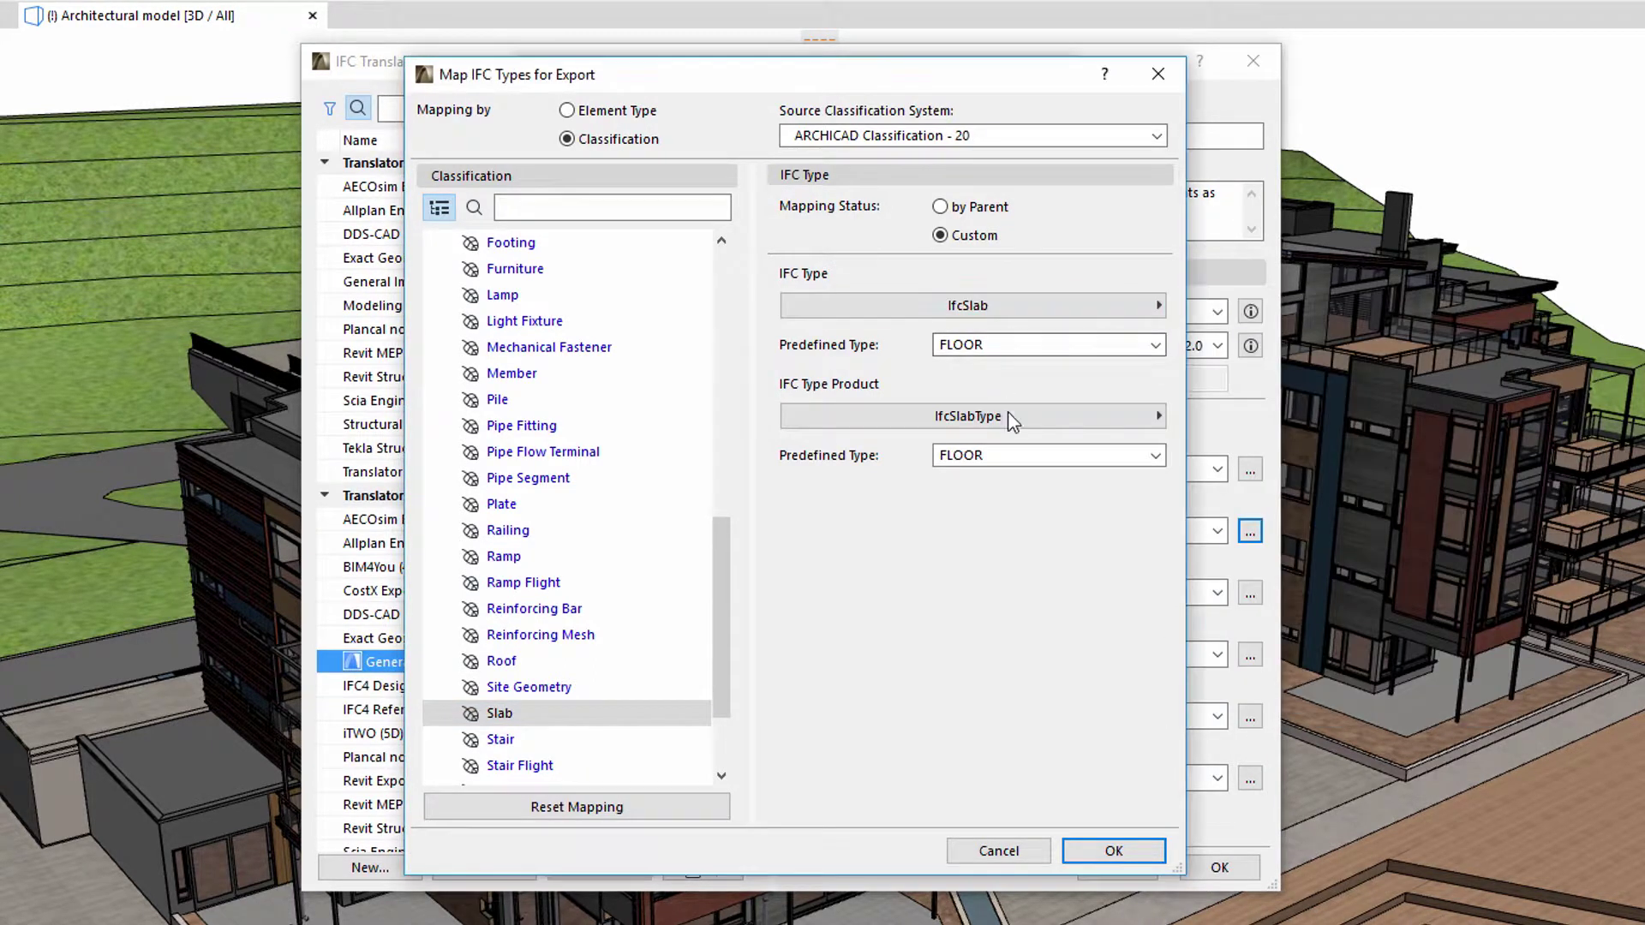
click(1066, 850)
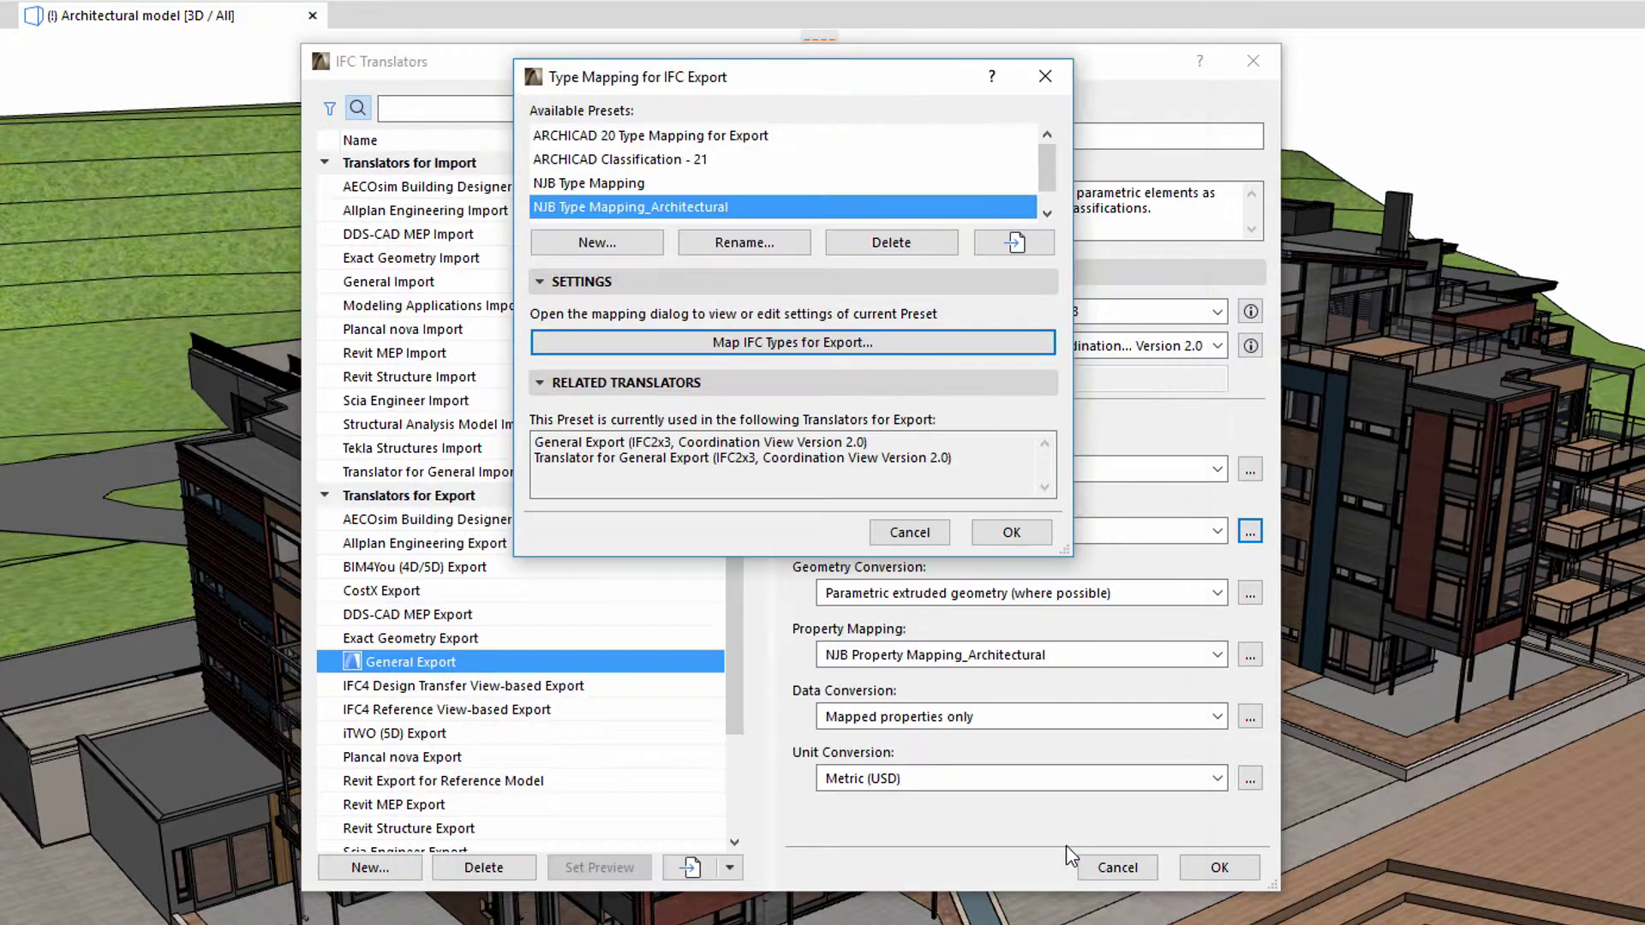
click(1044, 540)
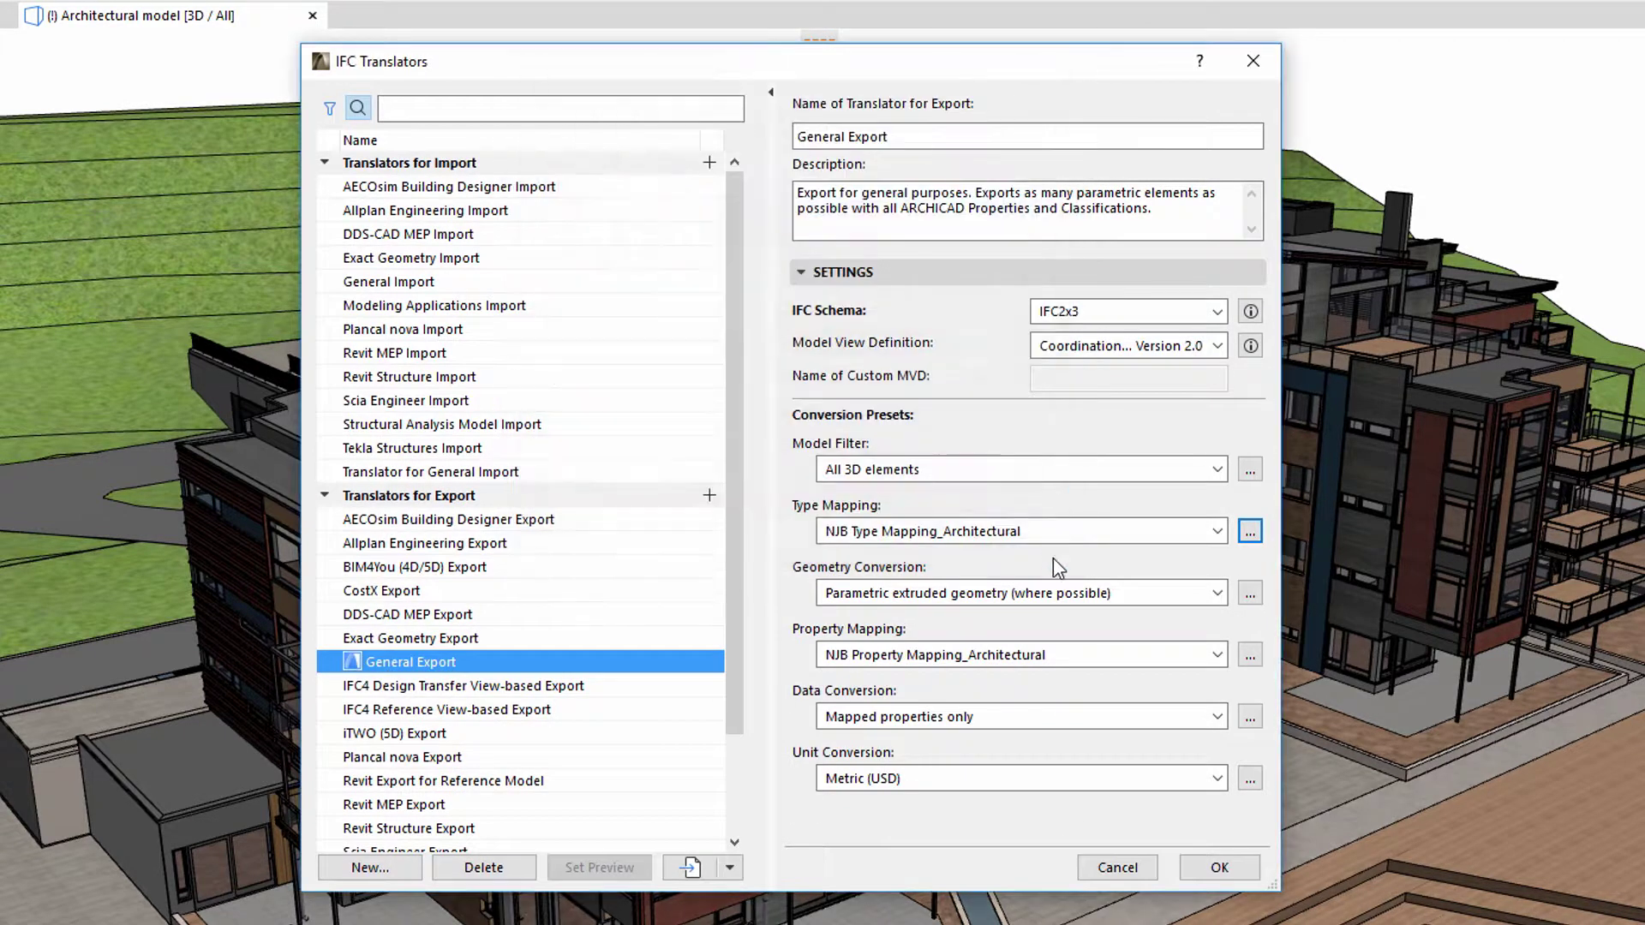
- Open the NJB Property Mapping_Architectural preset's export mapping and view the rules for IfcSlab's Name and FireResistanceRating properties
click(1253, 659)
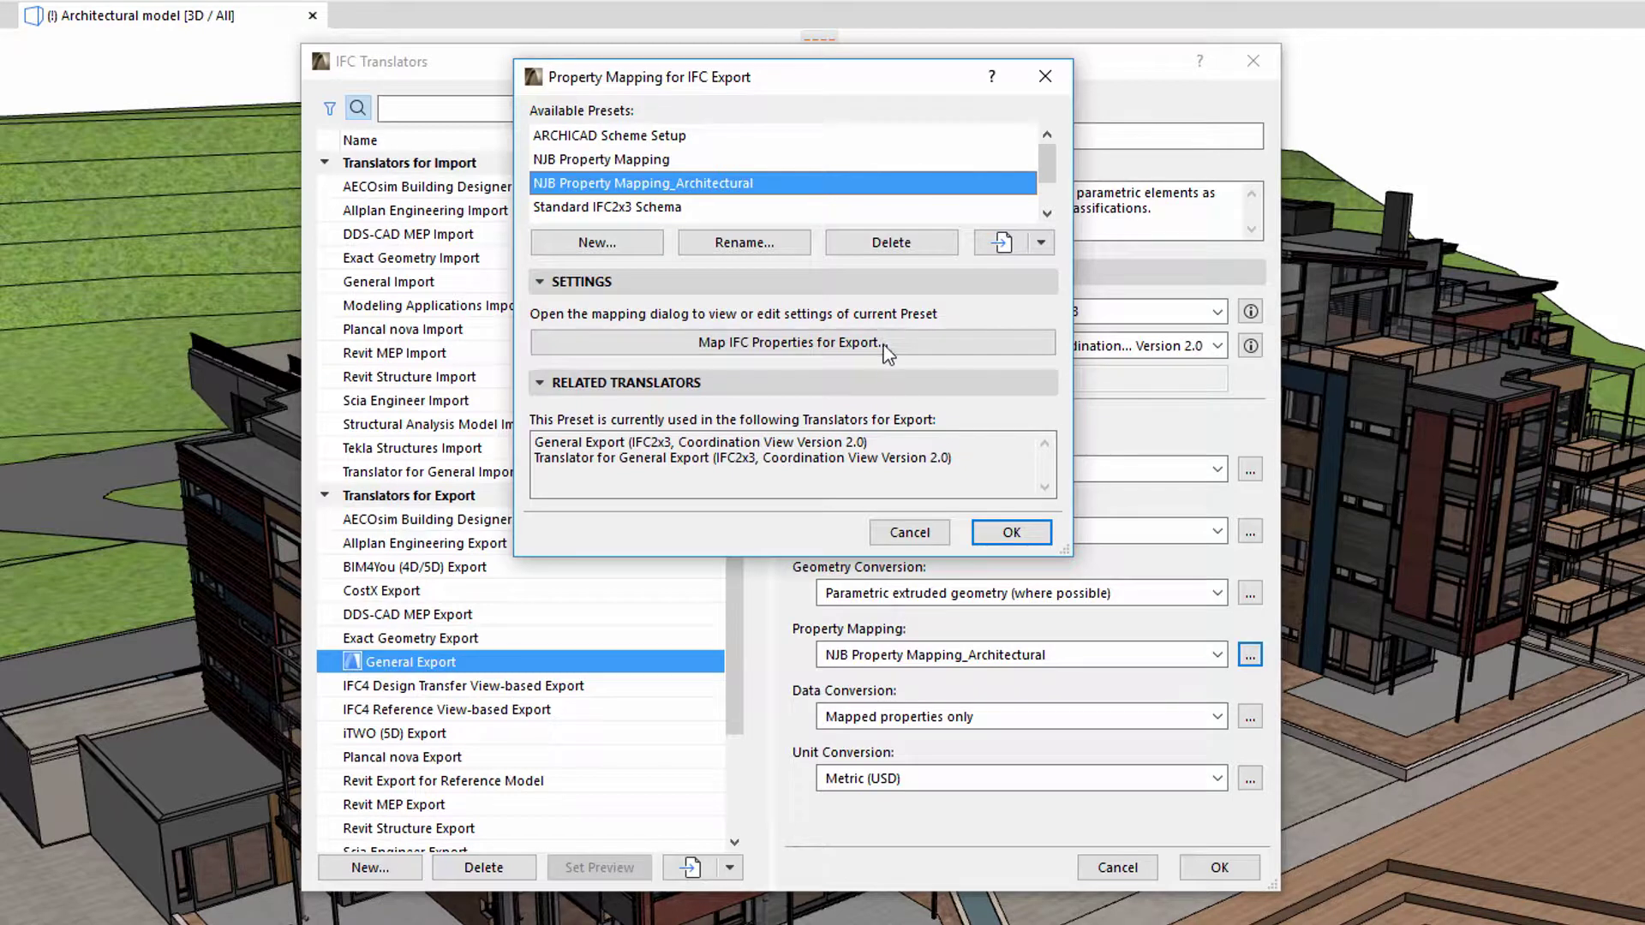
click(887, 351)
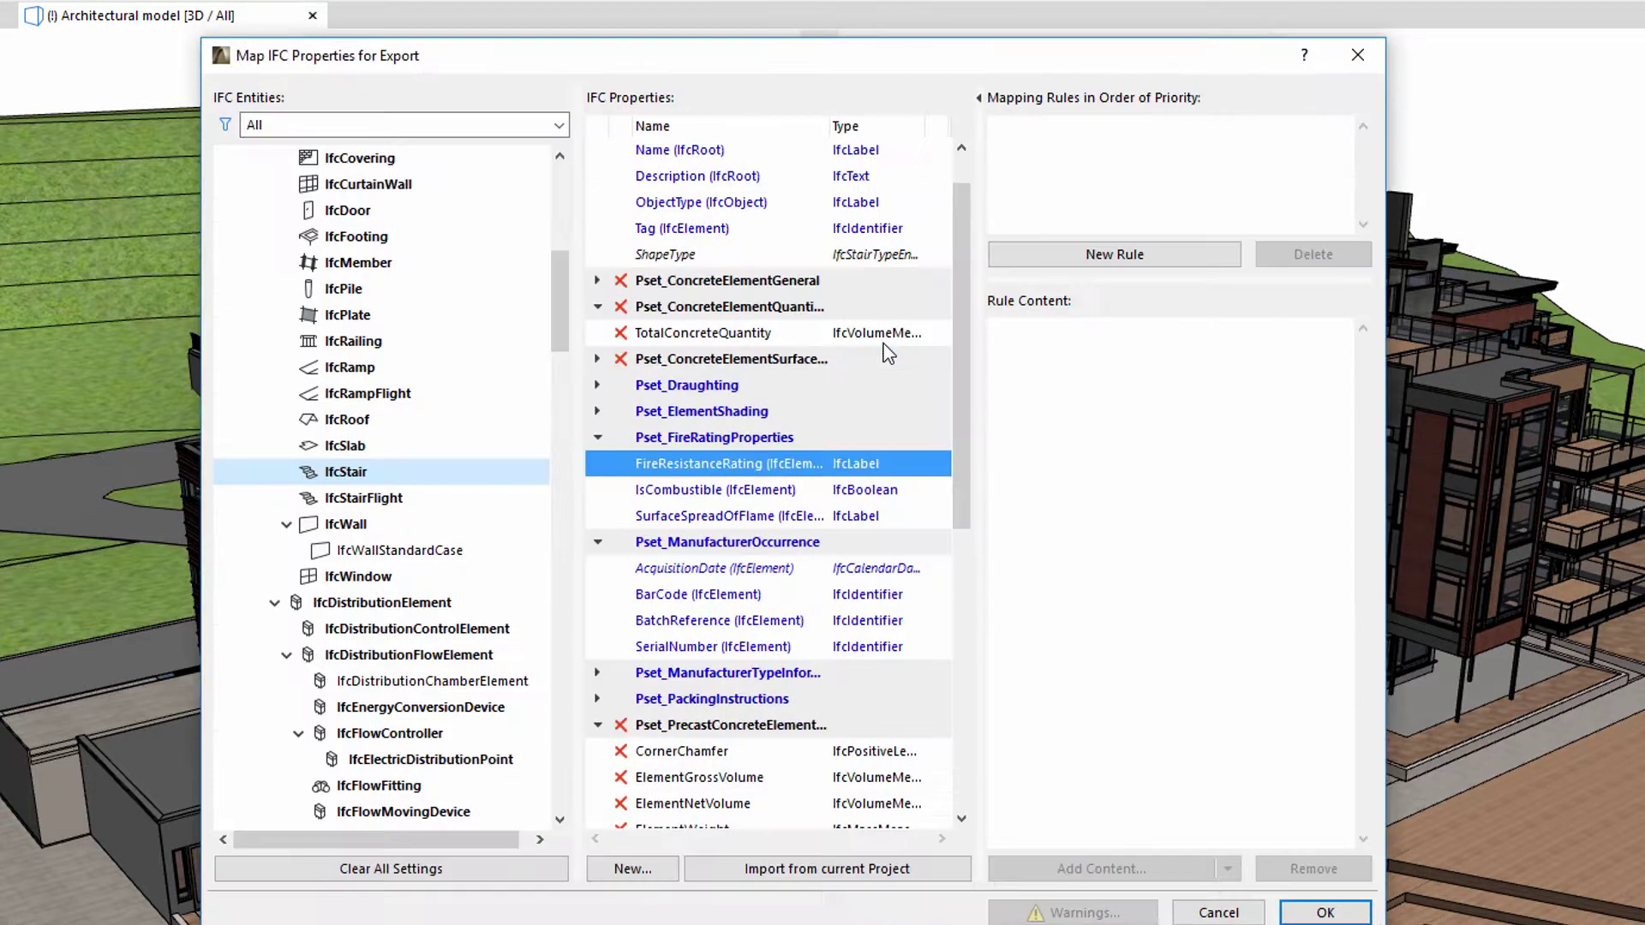
click(414, 453)
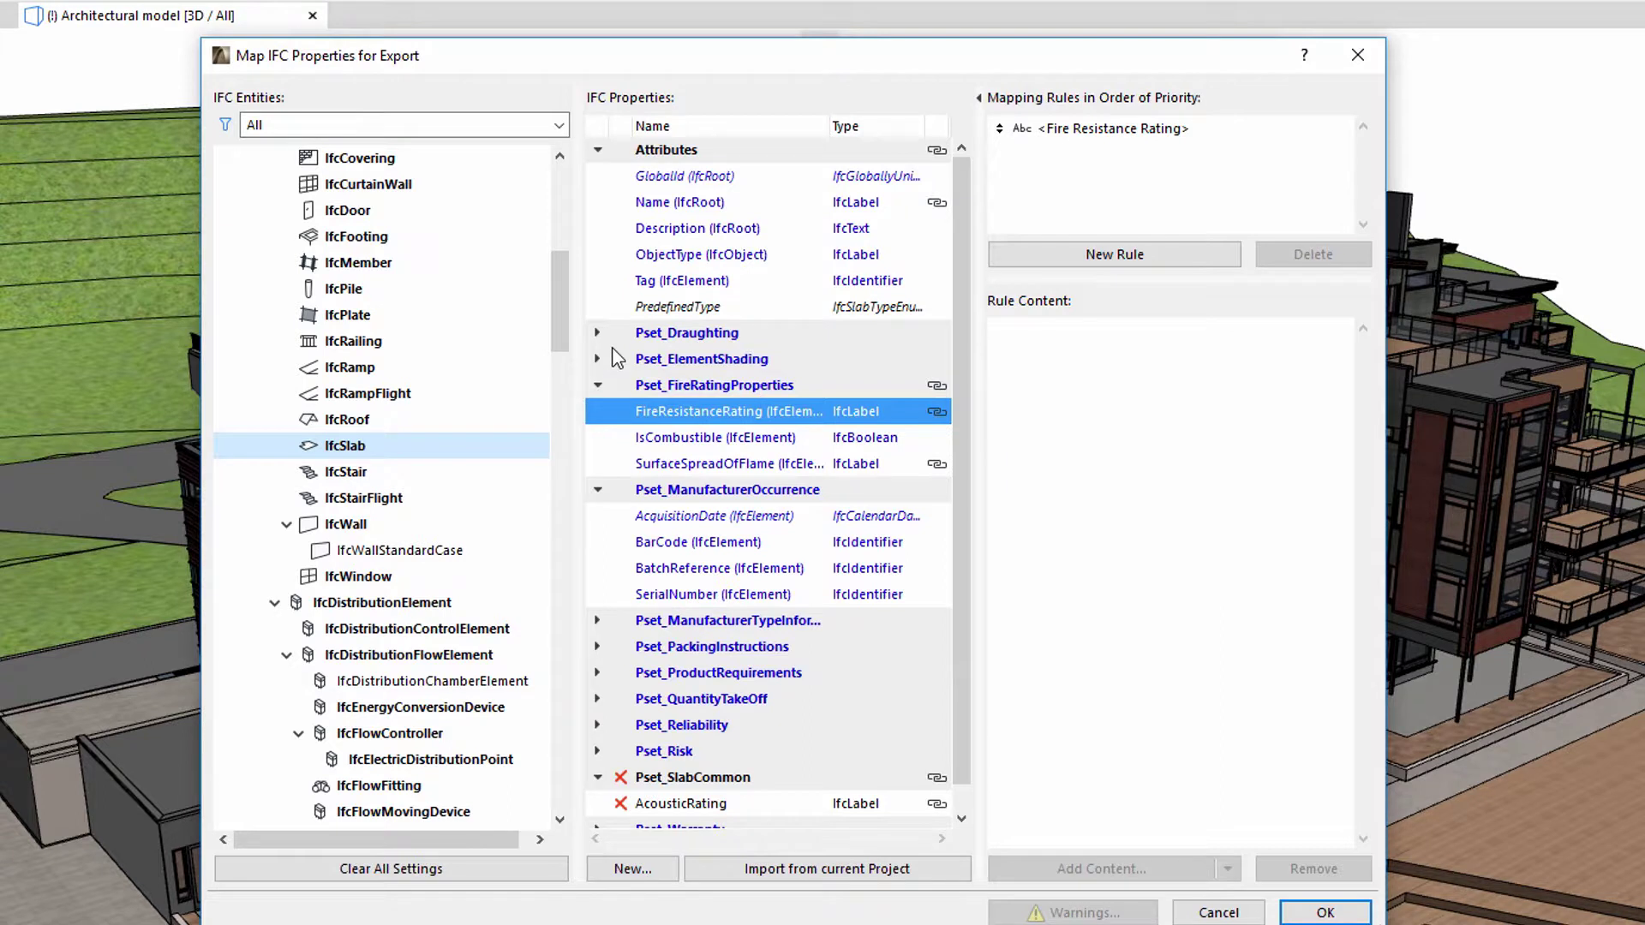
click(918, 206)
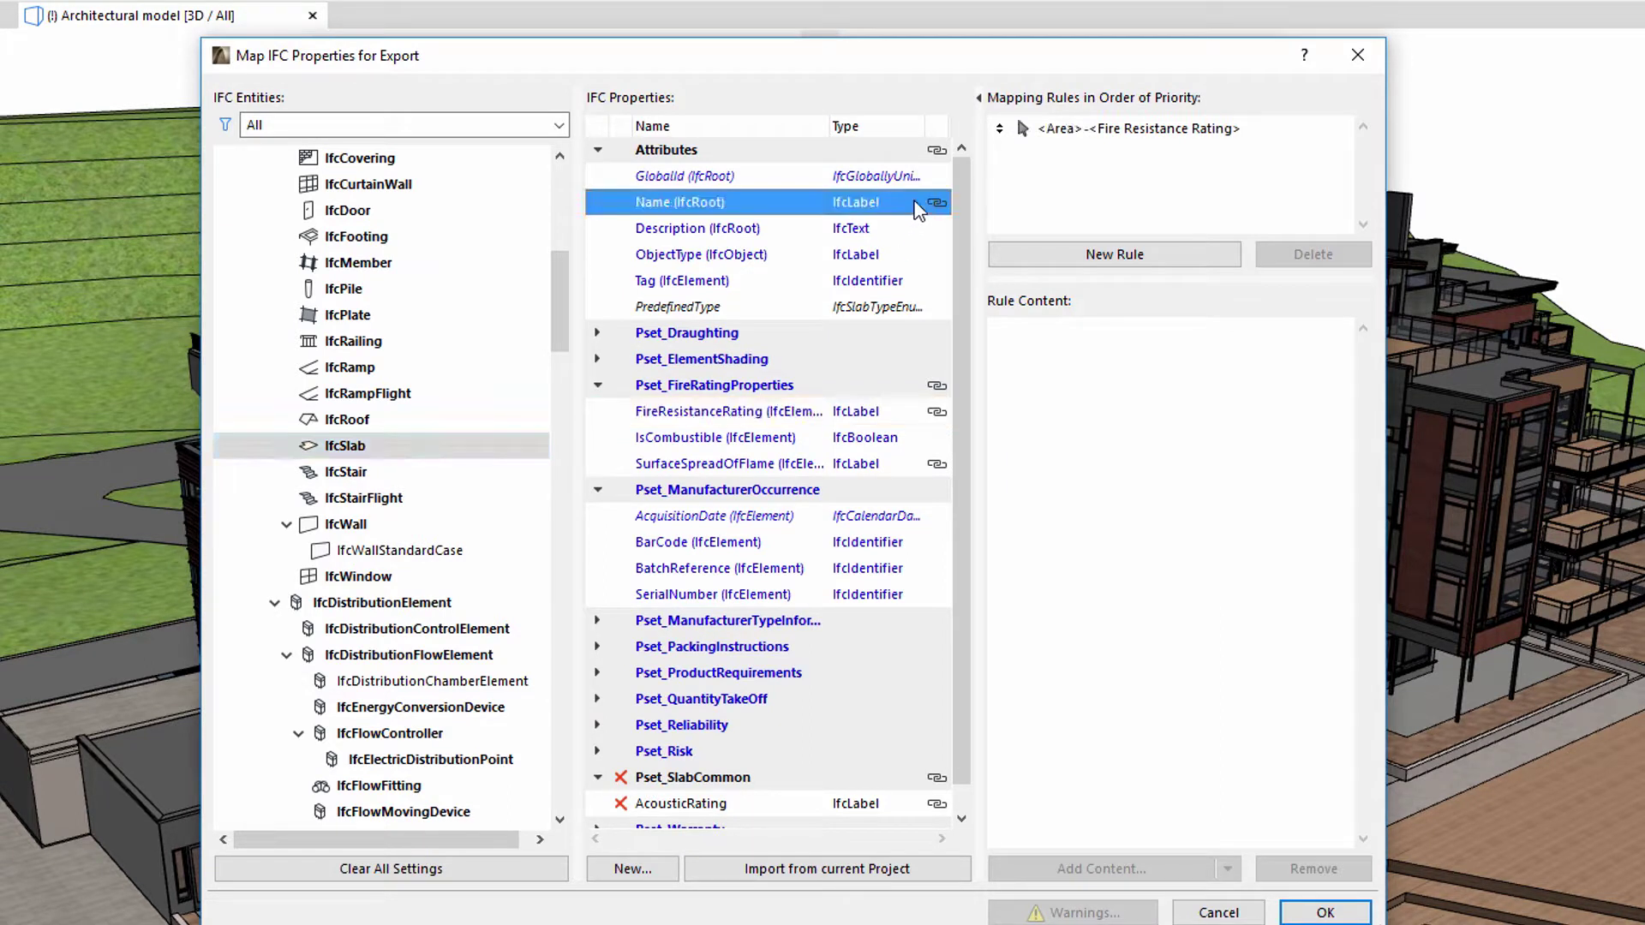
click(891, 415)
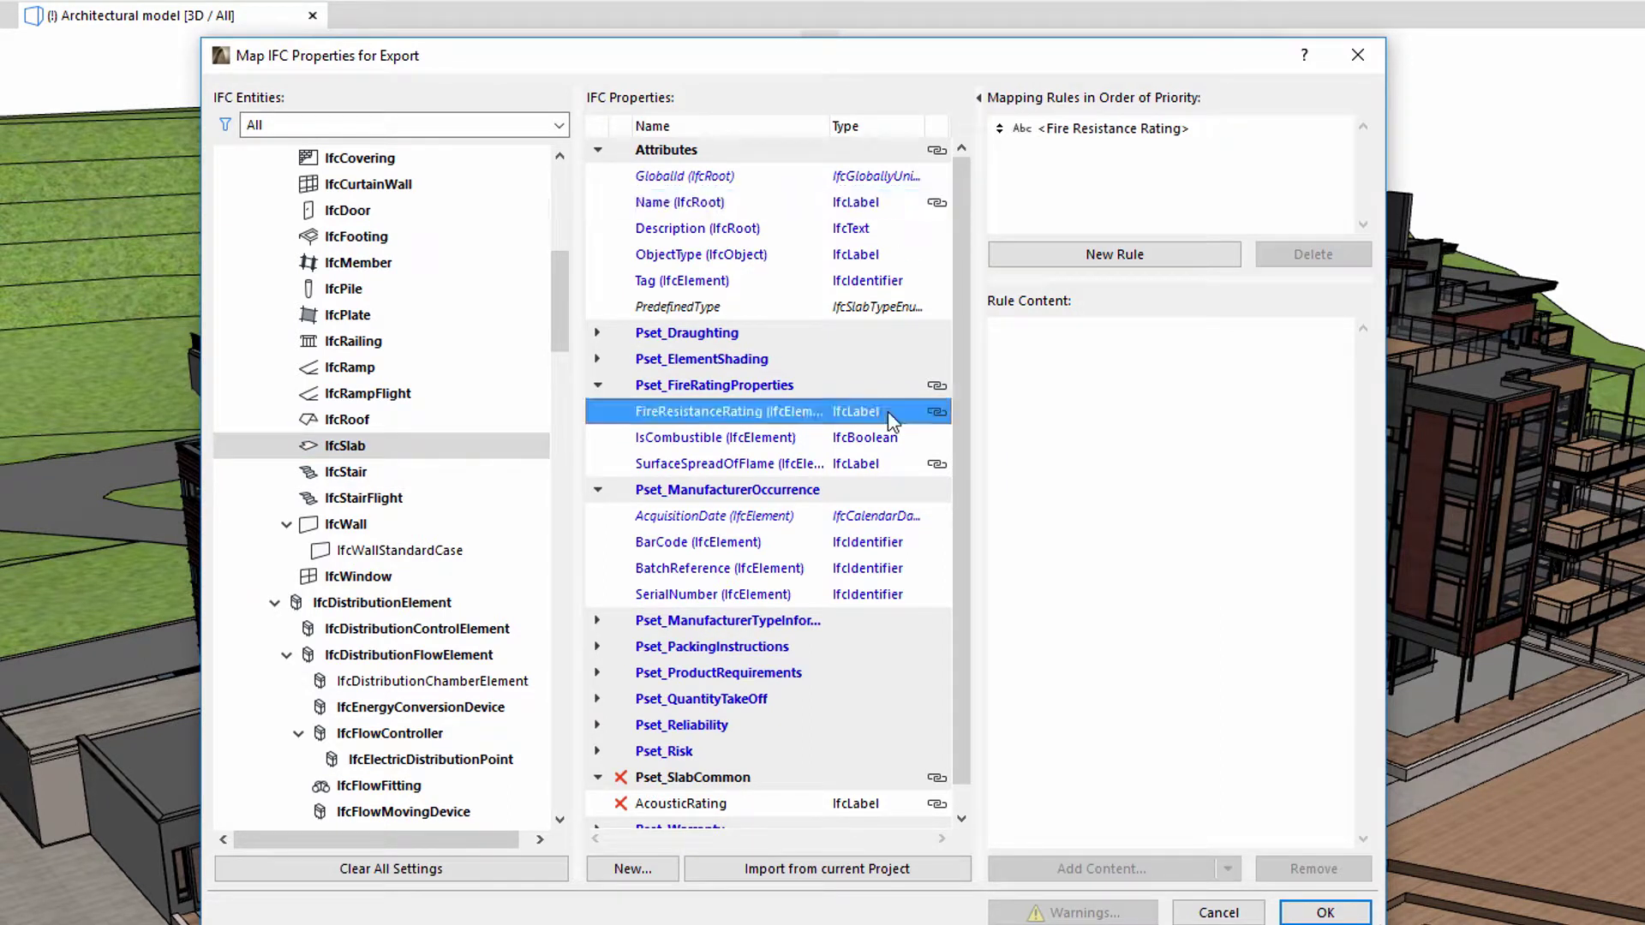
- View the mapping rules for IfcSlab's SurfaceSpreadOfFlame and AcousticRating properties and accept the property mapping dialogs
click(896, 471)
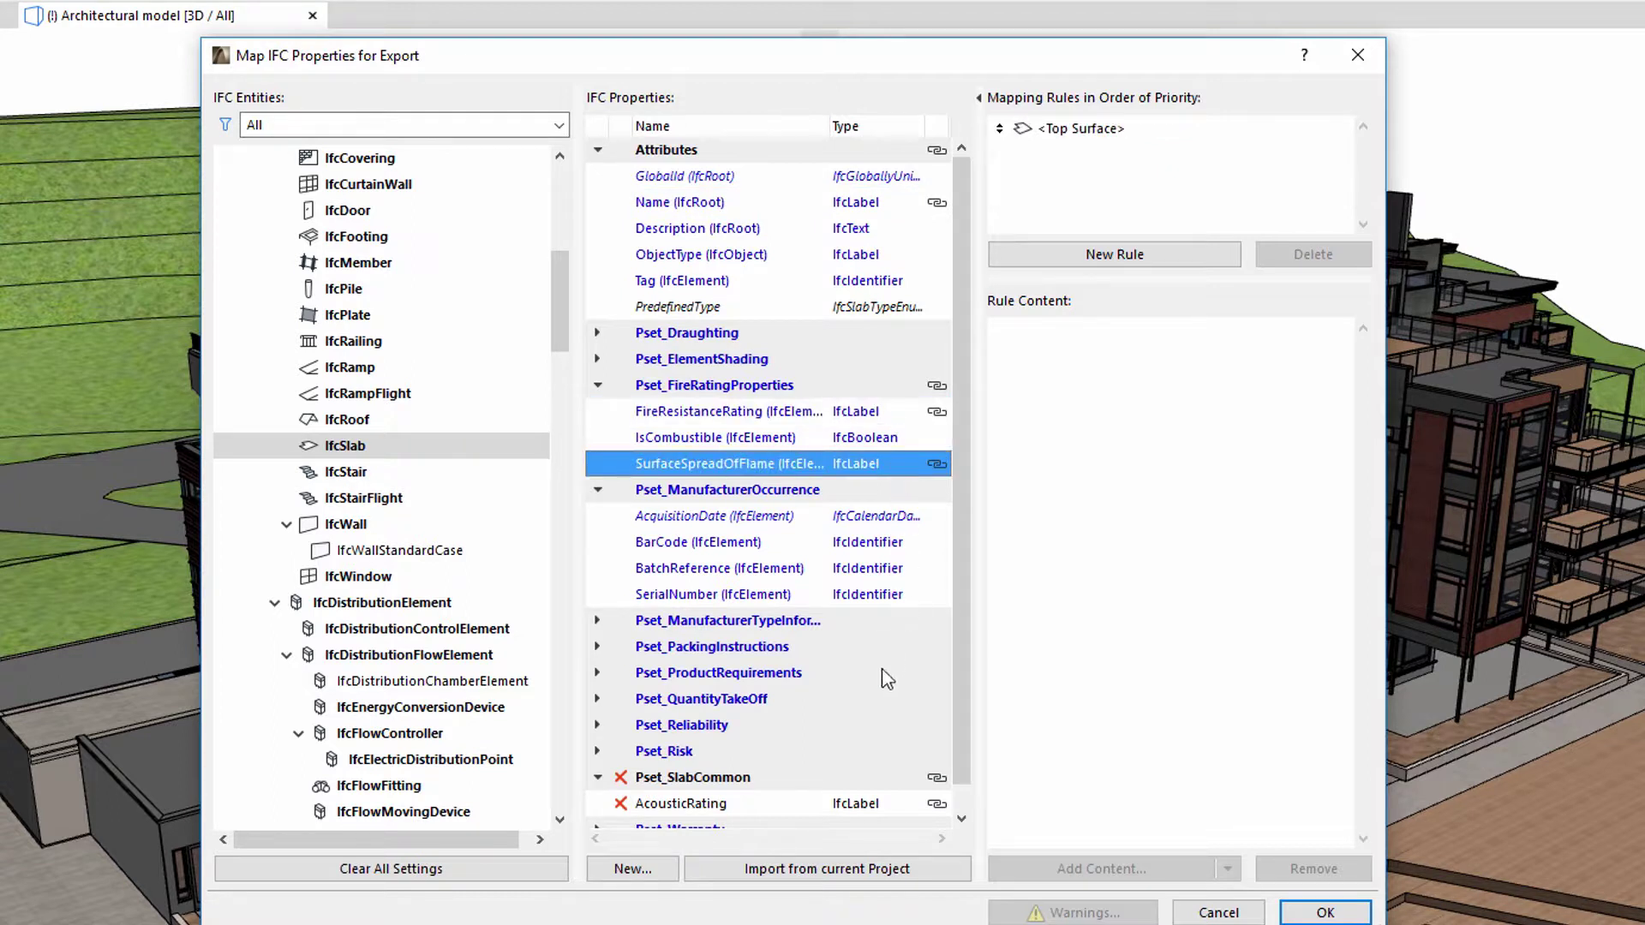
click(817, 806)
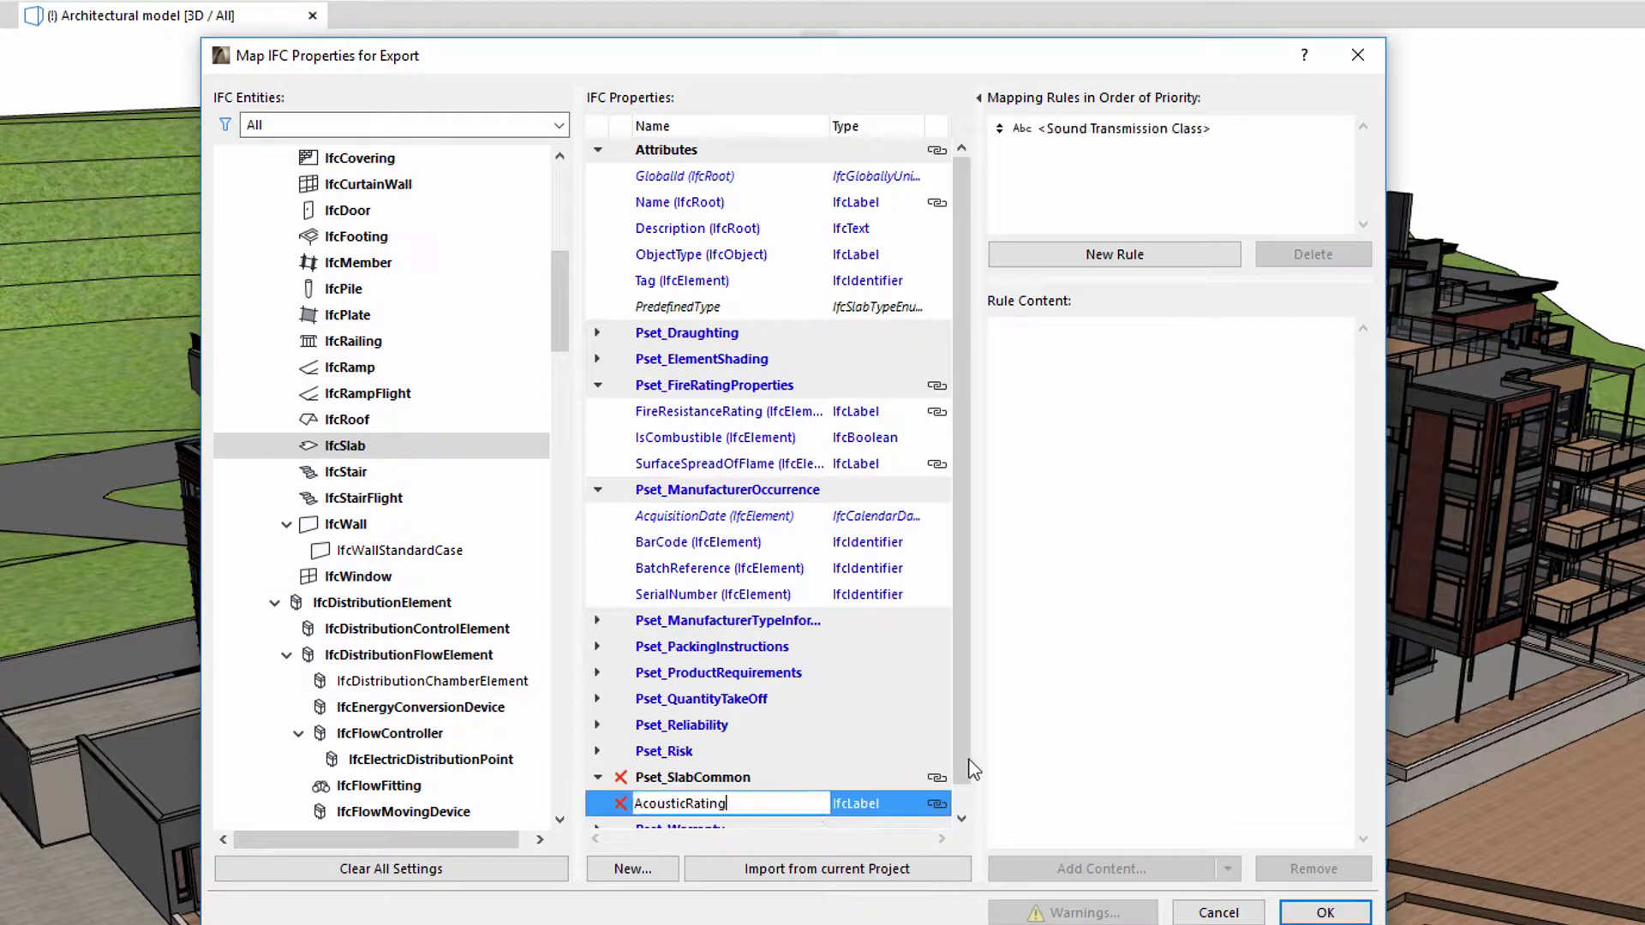
scroll(969, 800, down, 1)
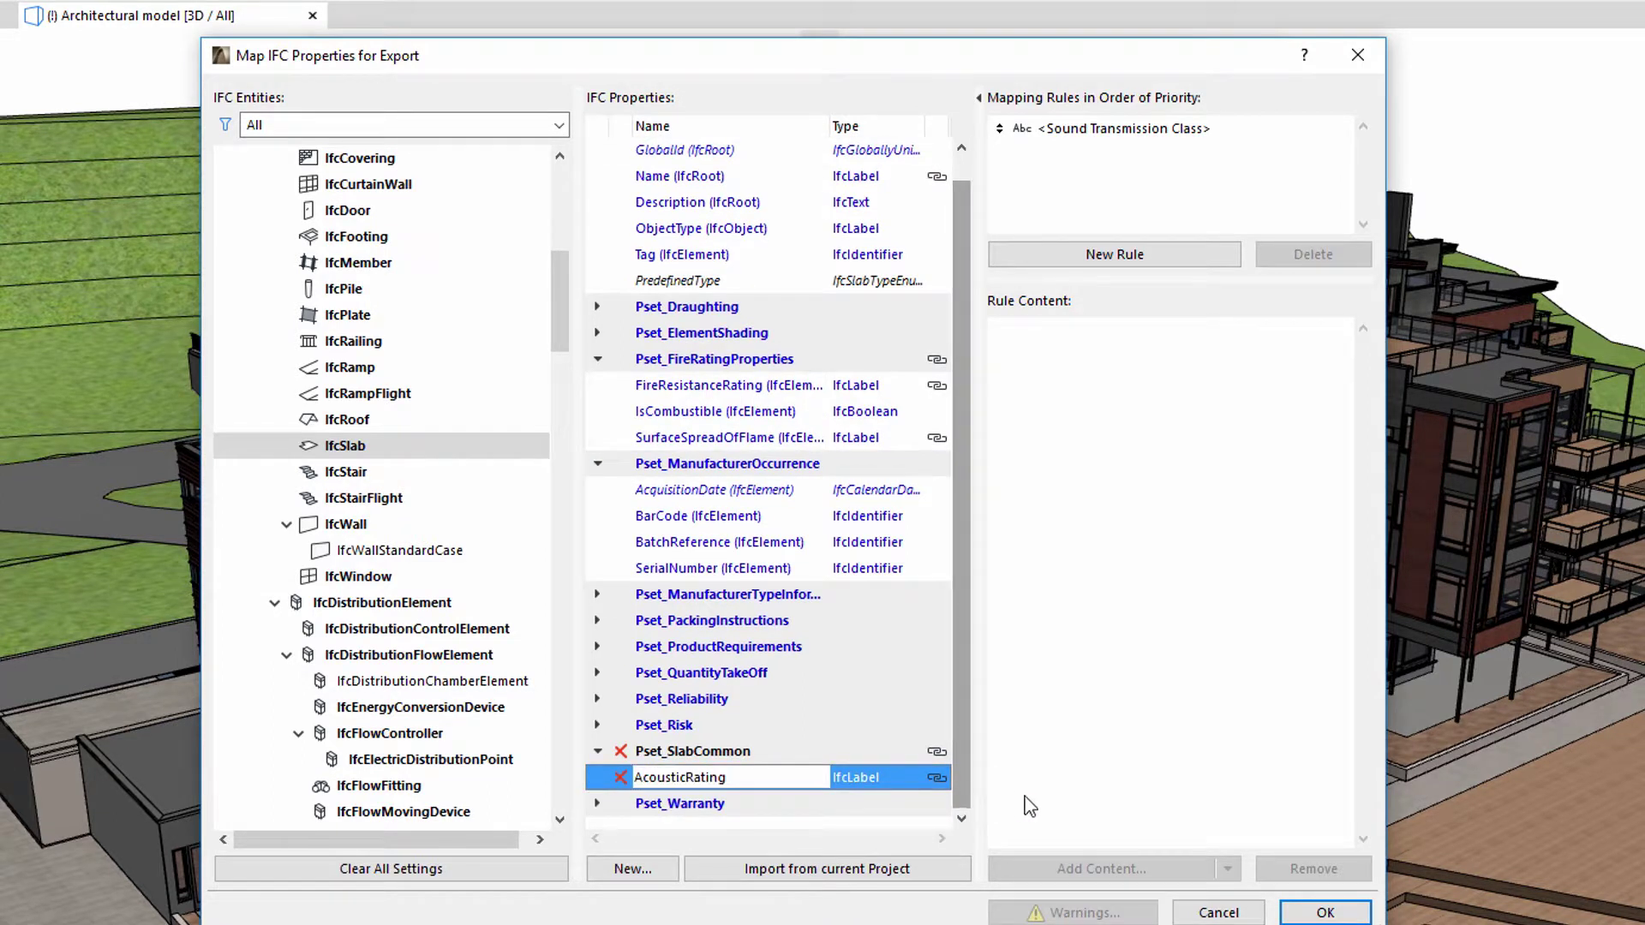
click(1295, 915)
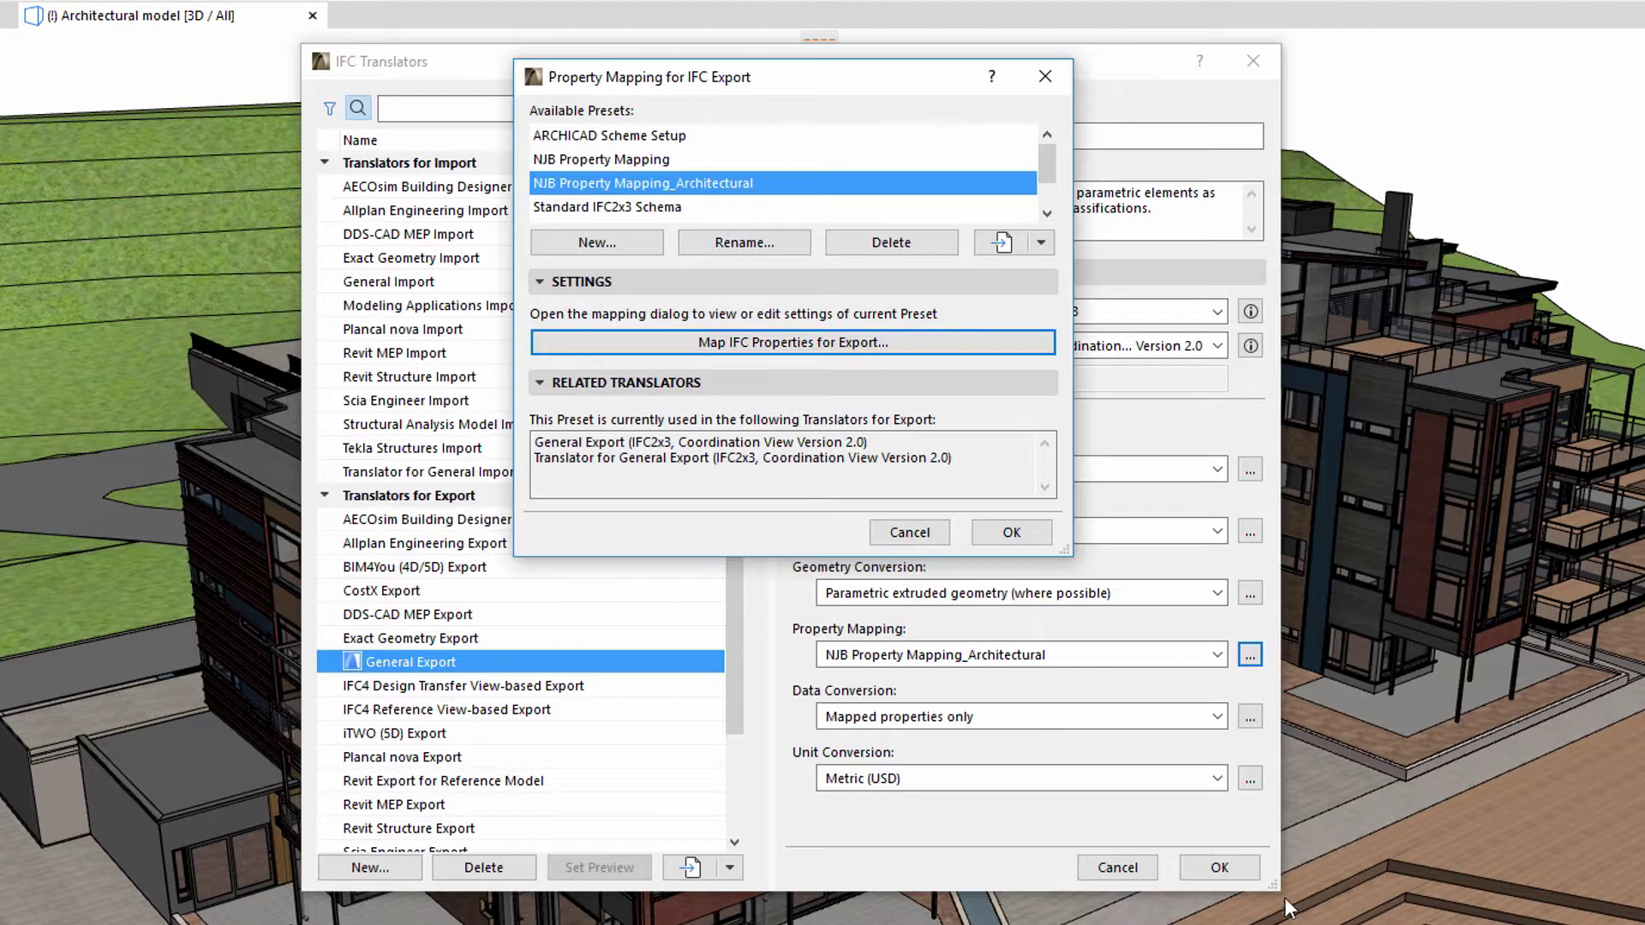
click(1011, 532)
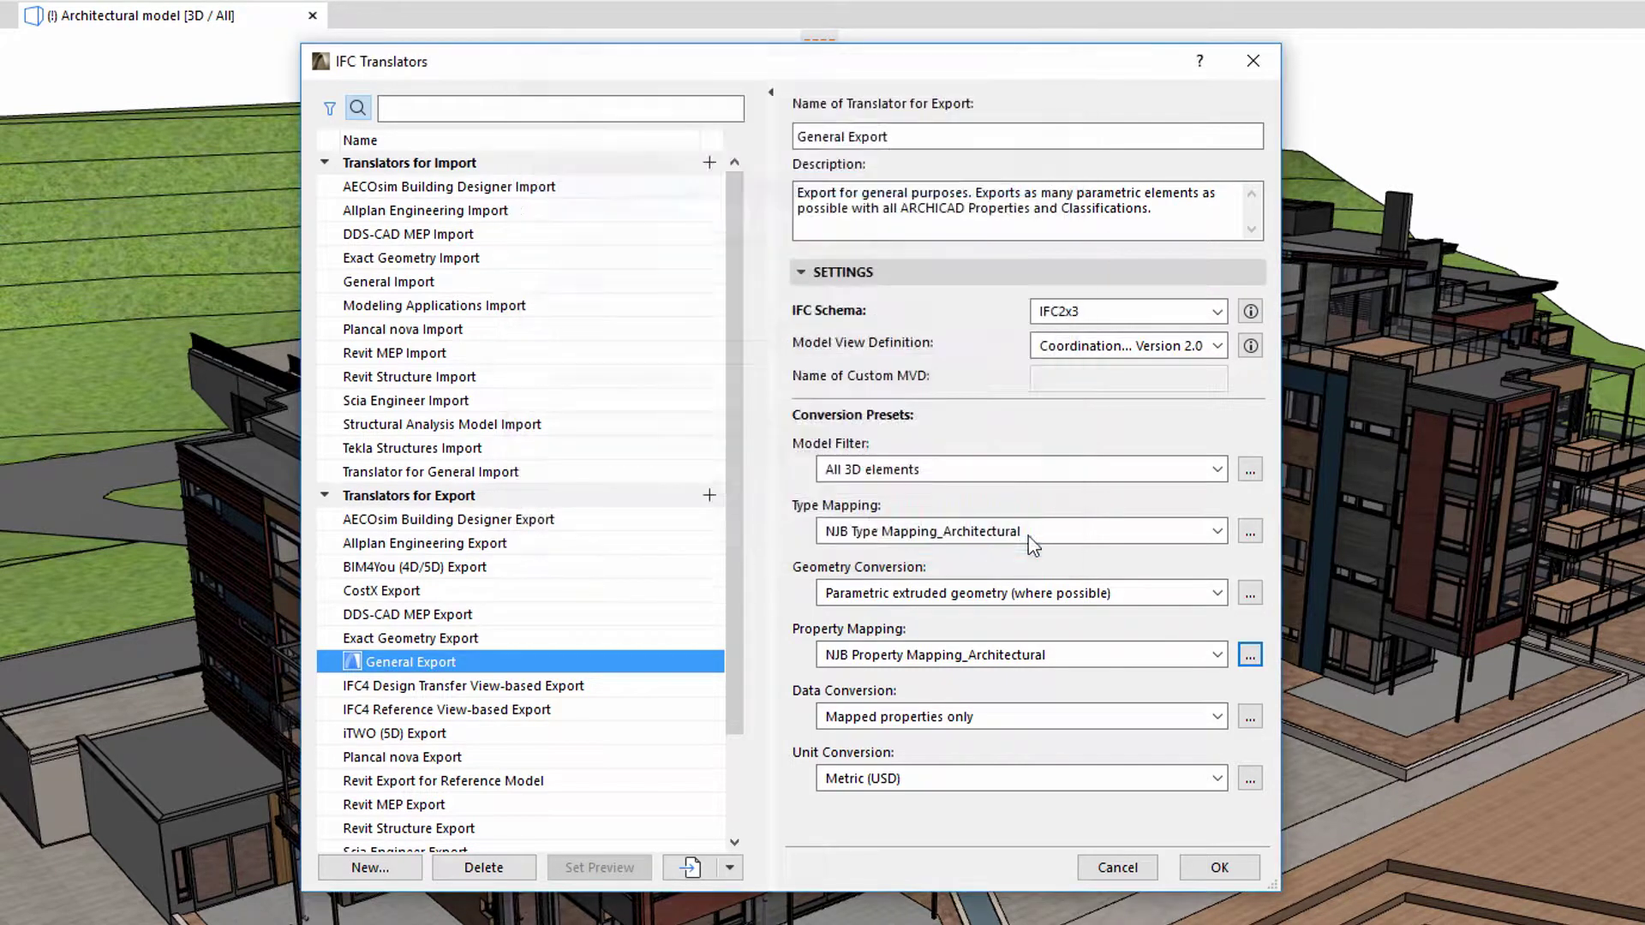
- Confirm the IFC Translators settings and zoom in on the front building in the 3D model
click(1219, 867)
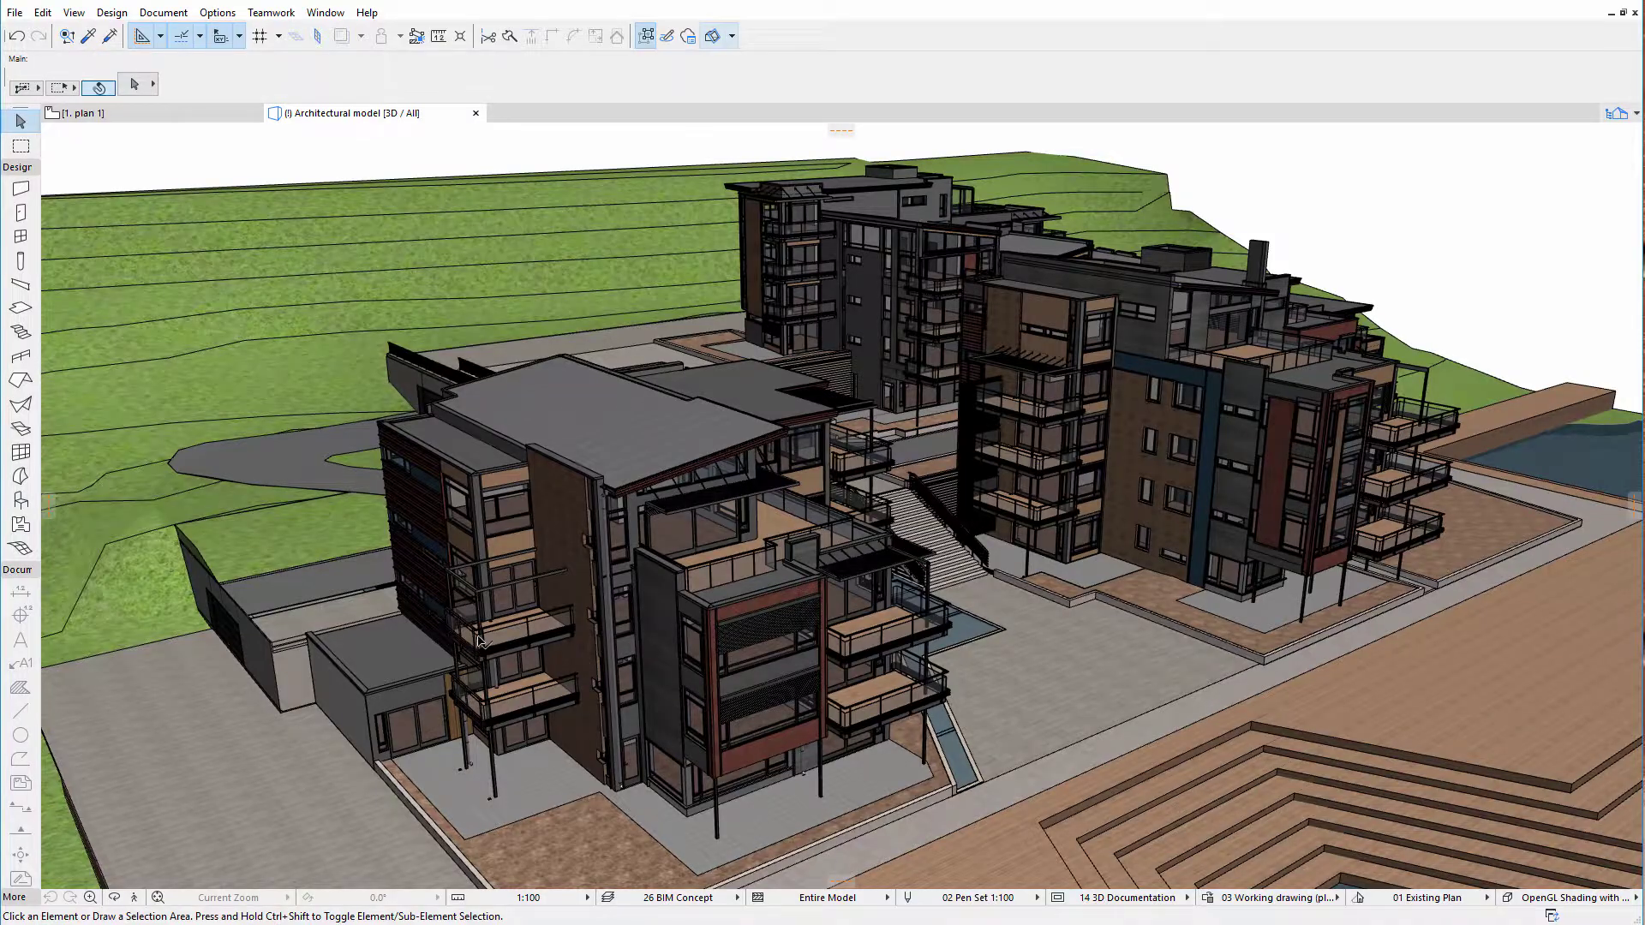
scroll(480, 641, up, 5)
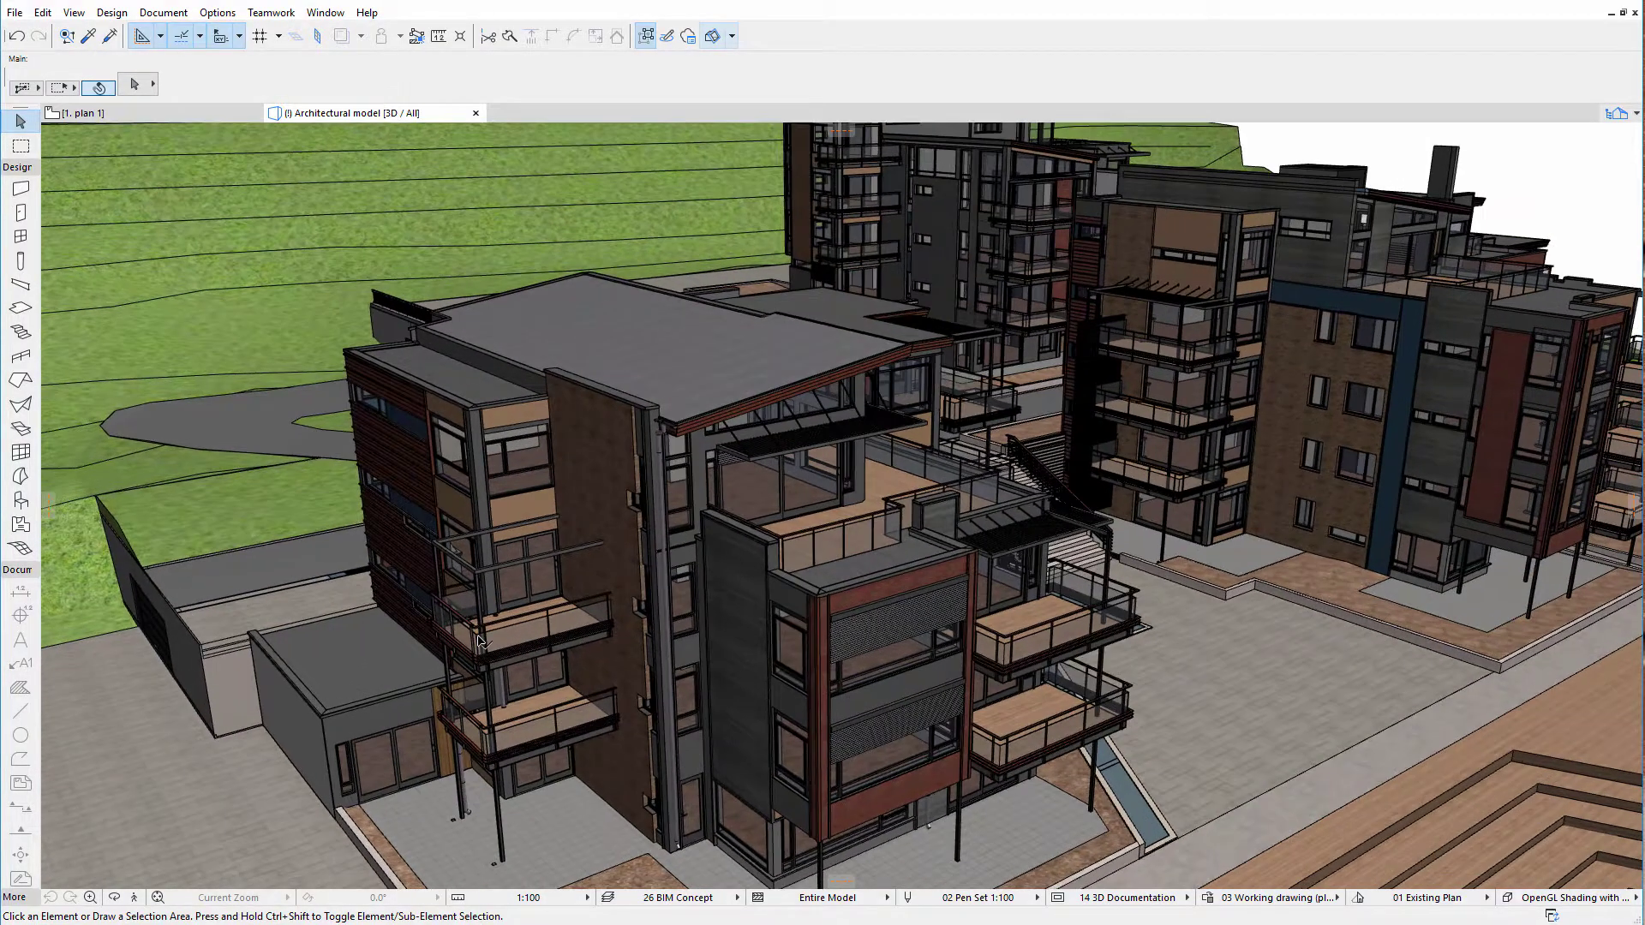
- Select the upper balcony slab on the front building and open its selection settings
scroll(479, 641, up, 2)
scroll(527, 625, up, 2)
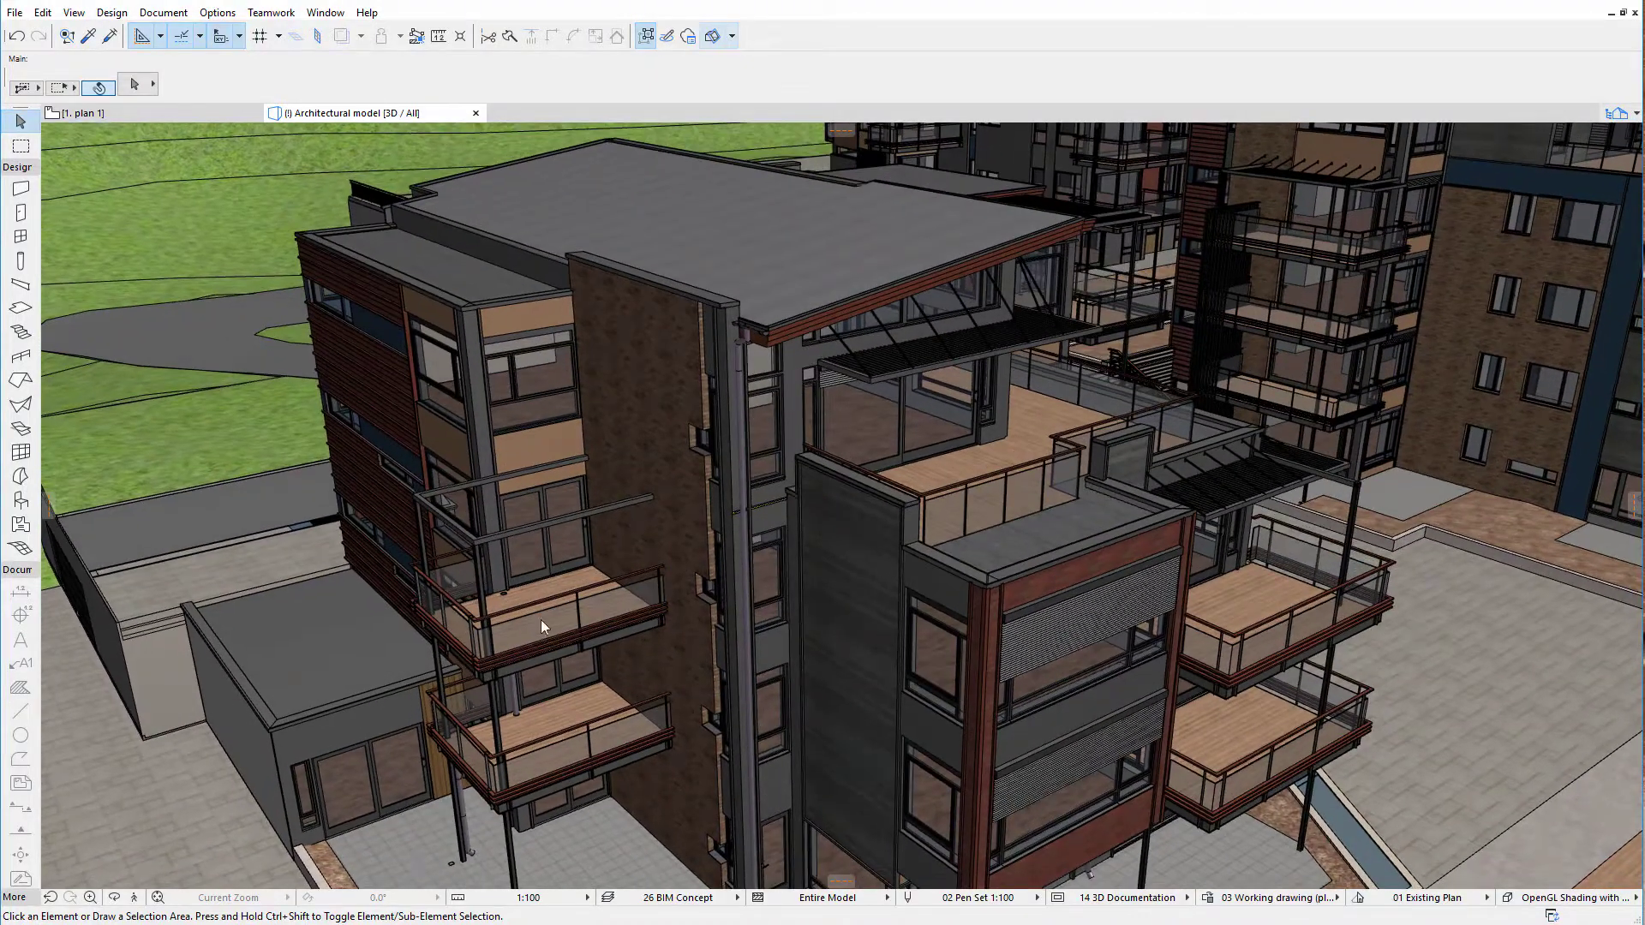
click(561, 588)
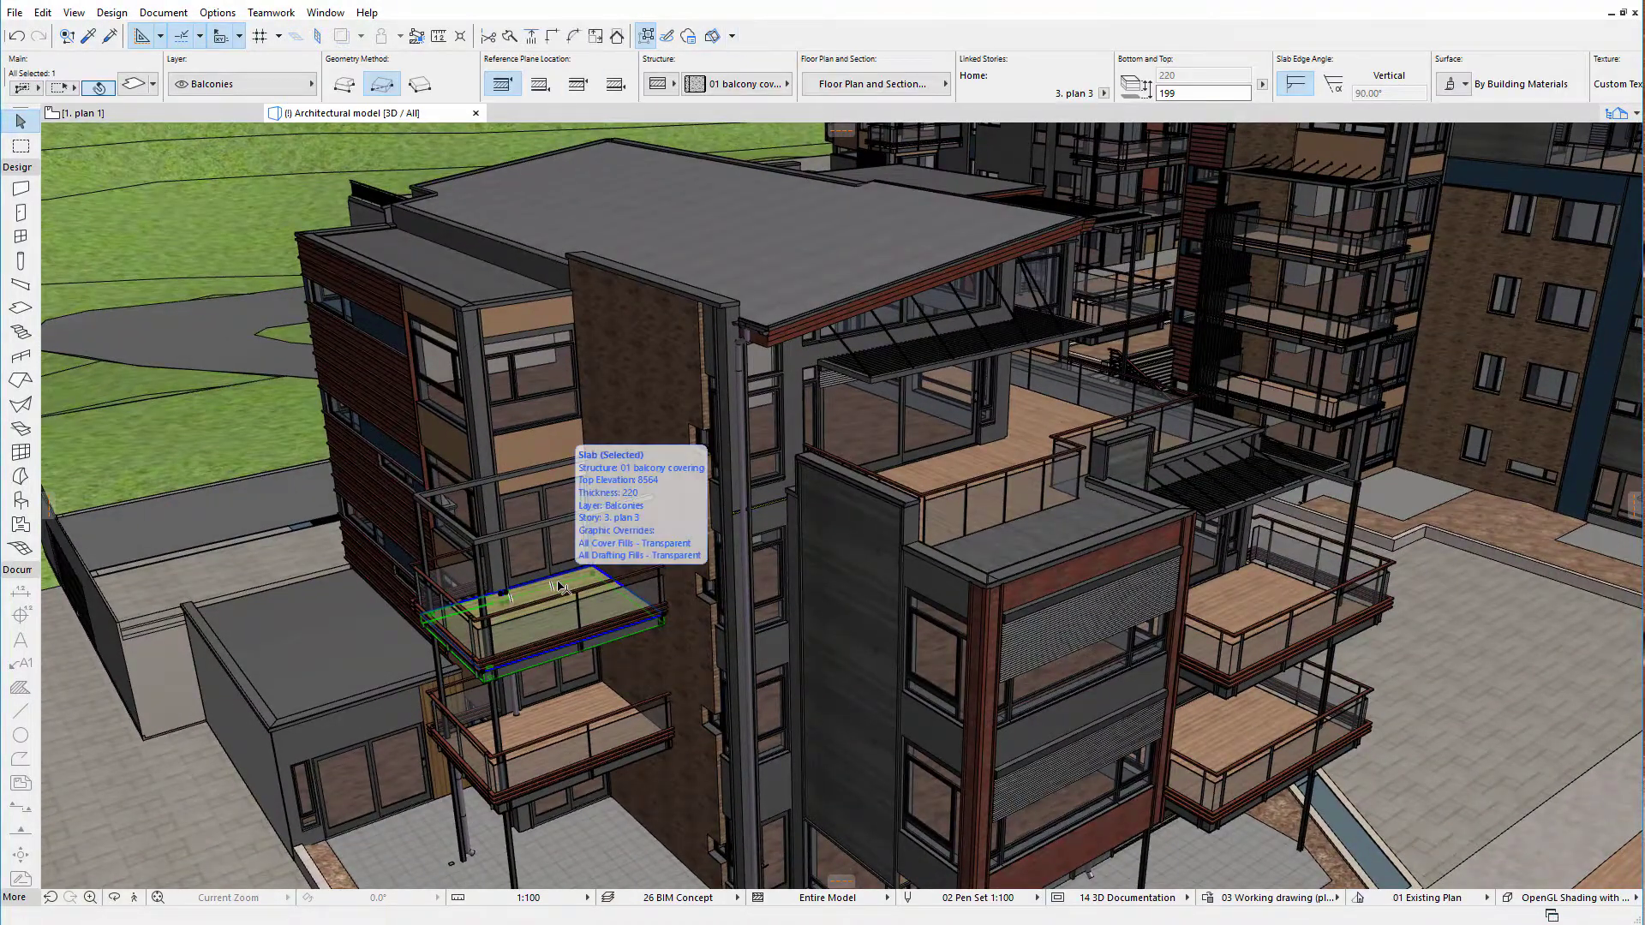
click(135, 83)
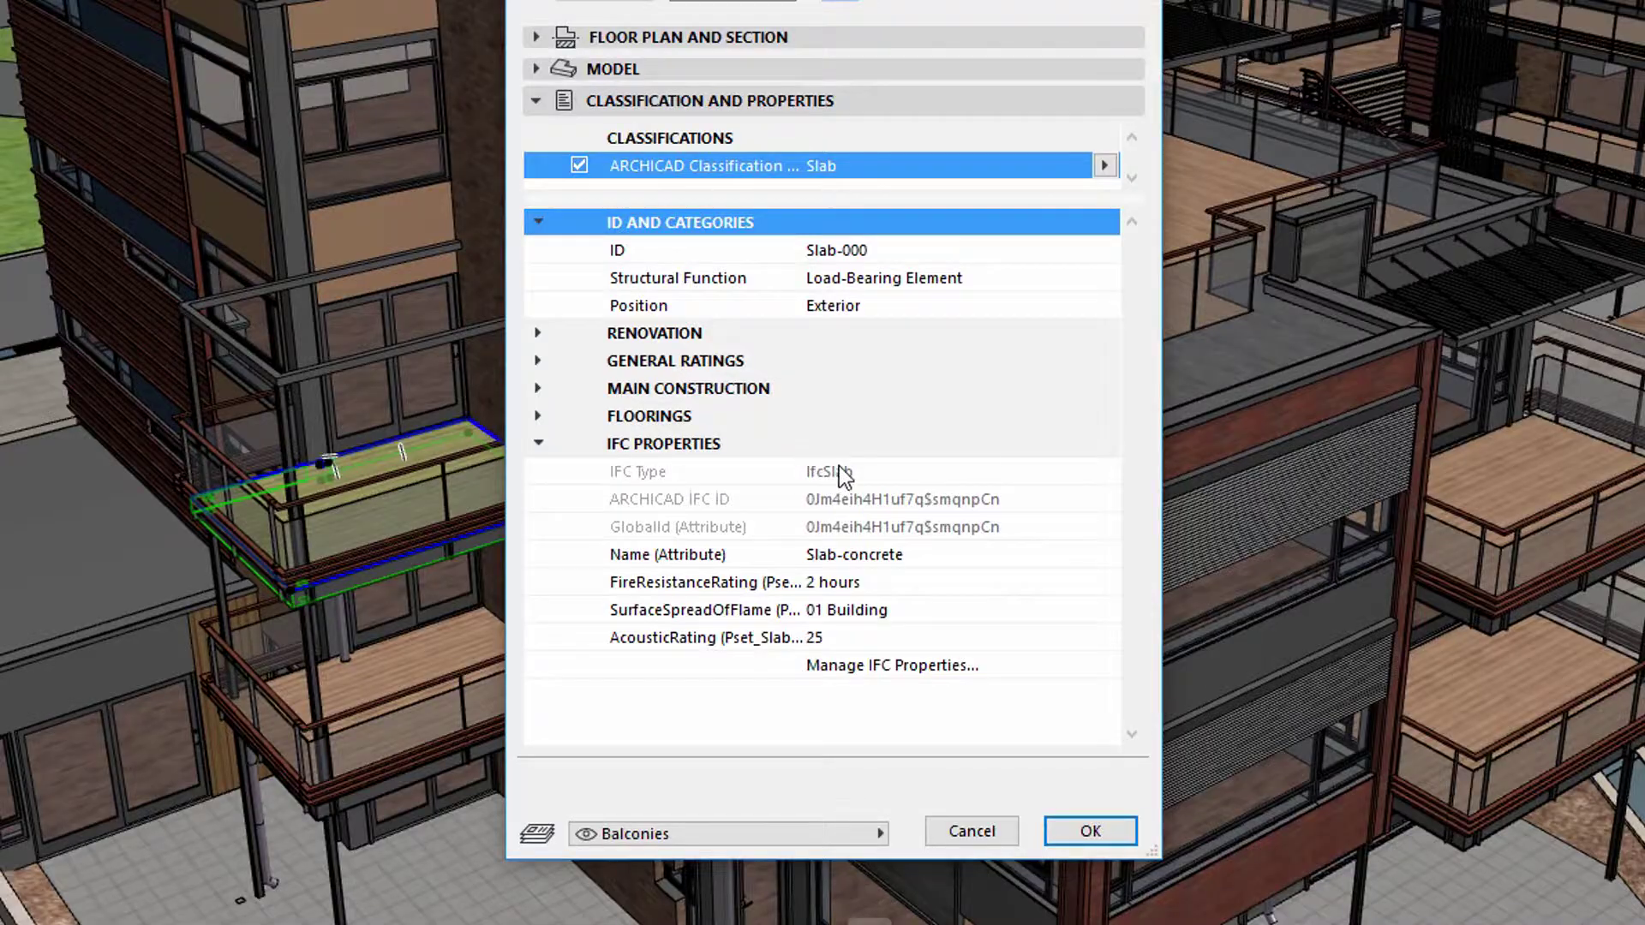
- Review the slab's IFC Name, FireResistanceRating, SurfaceSpreadOfFlame, AcousticRating and IFC Type, and accept the slab settings
click(748, 559)
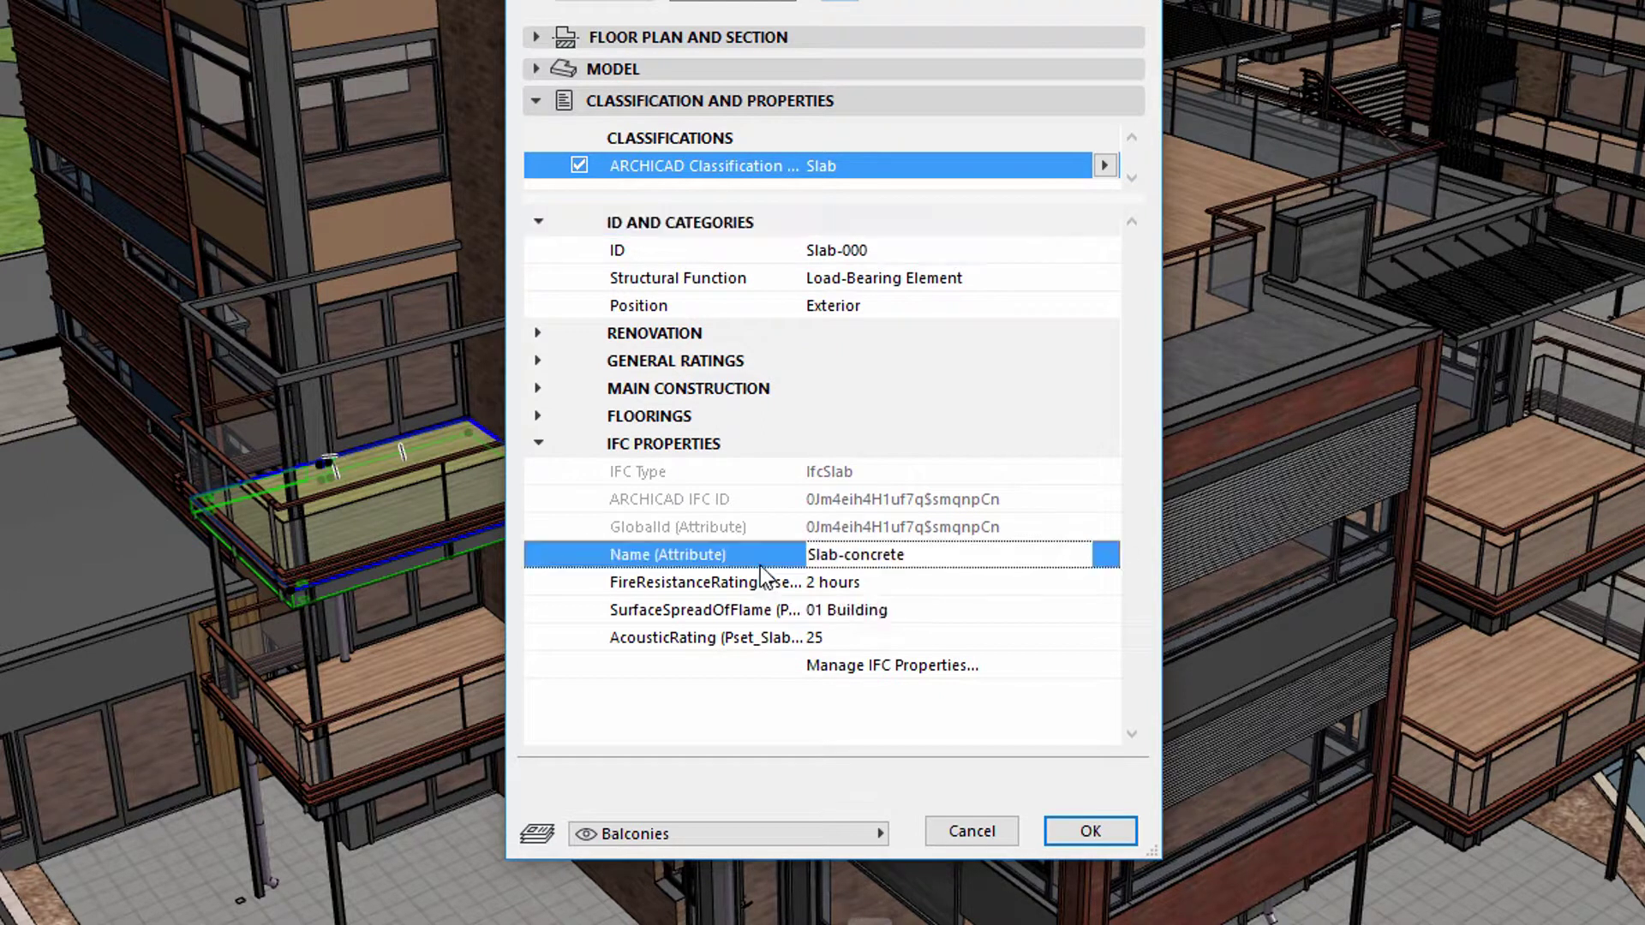
click(749, 590)
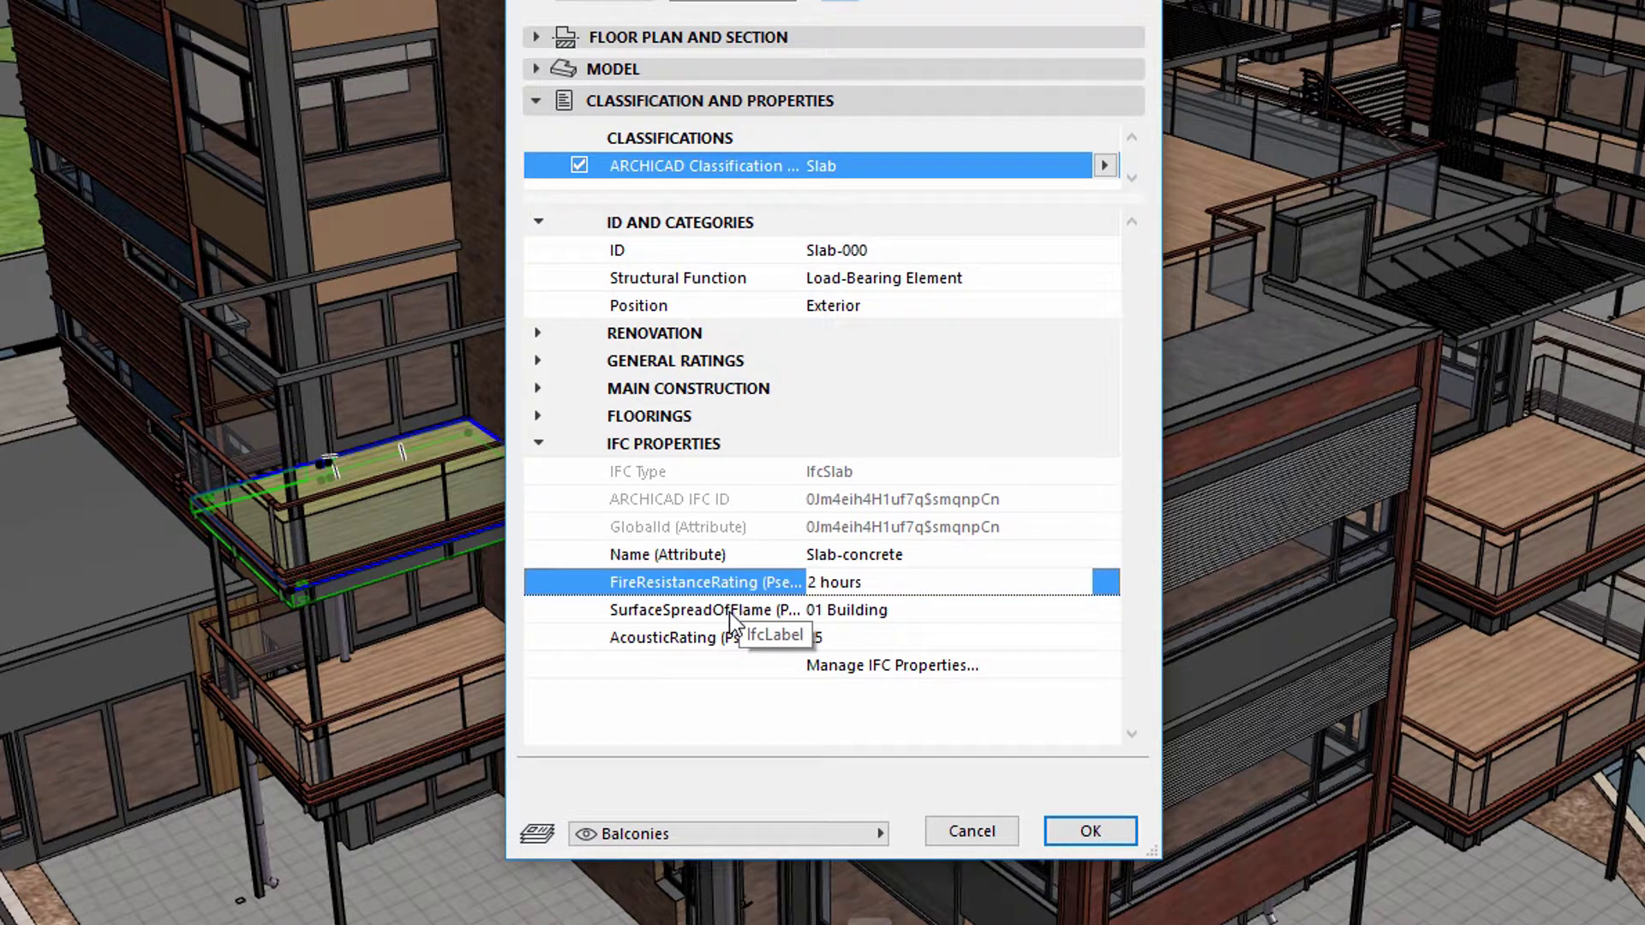
click(729, 612)
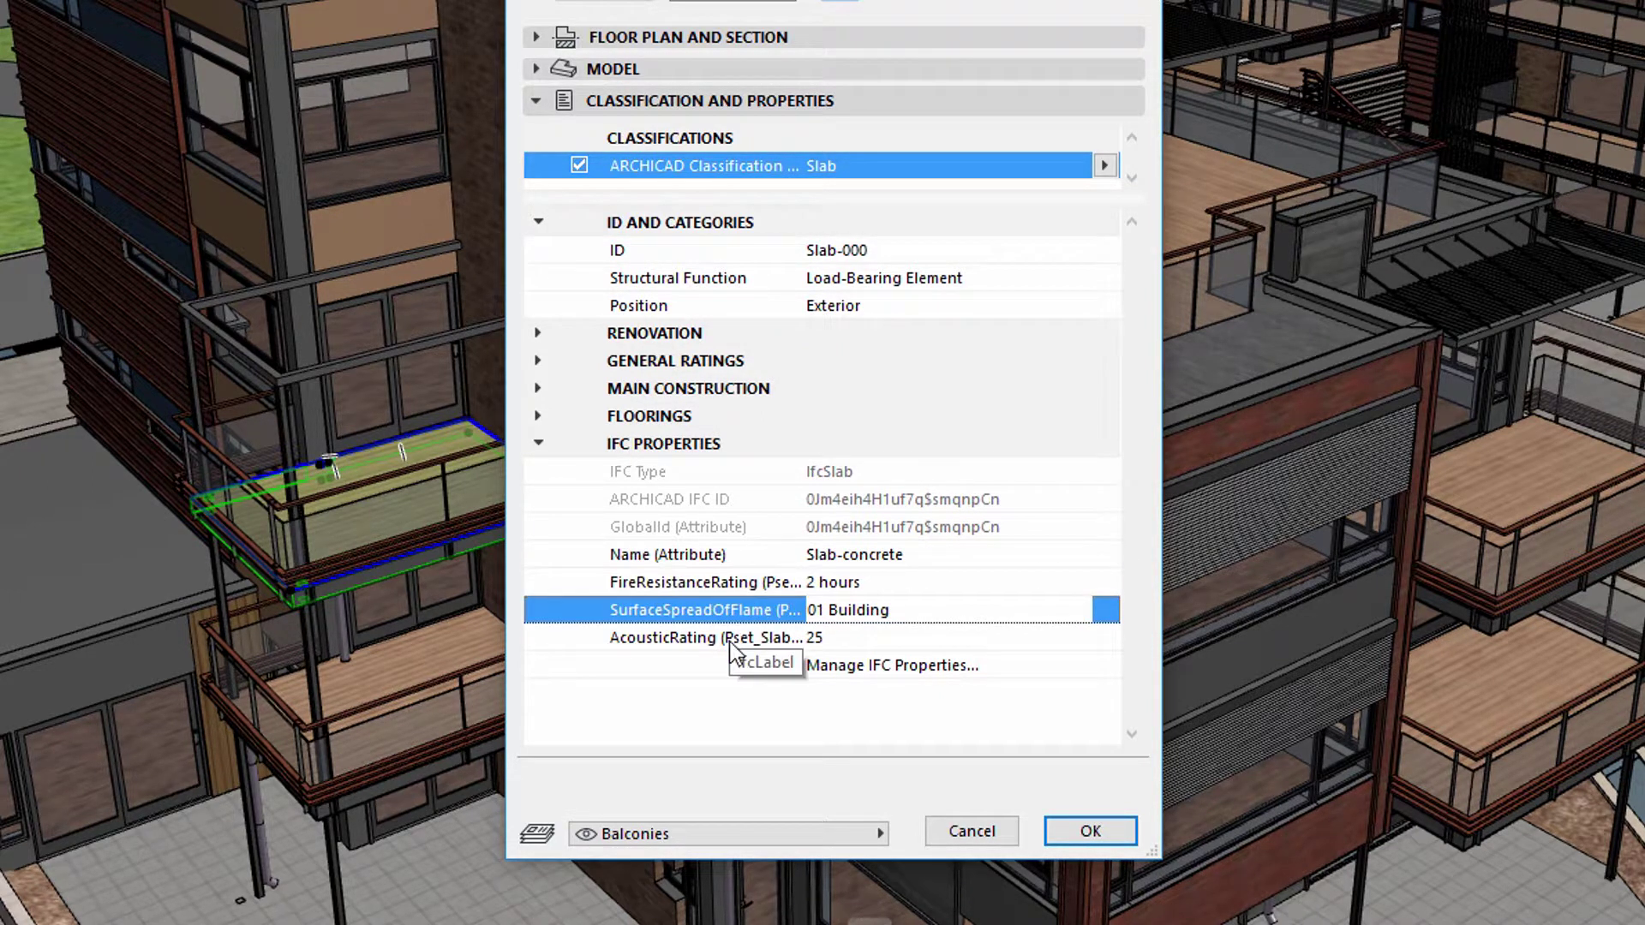
click(730, 641)
click(856, 480)
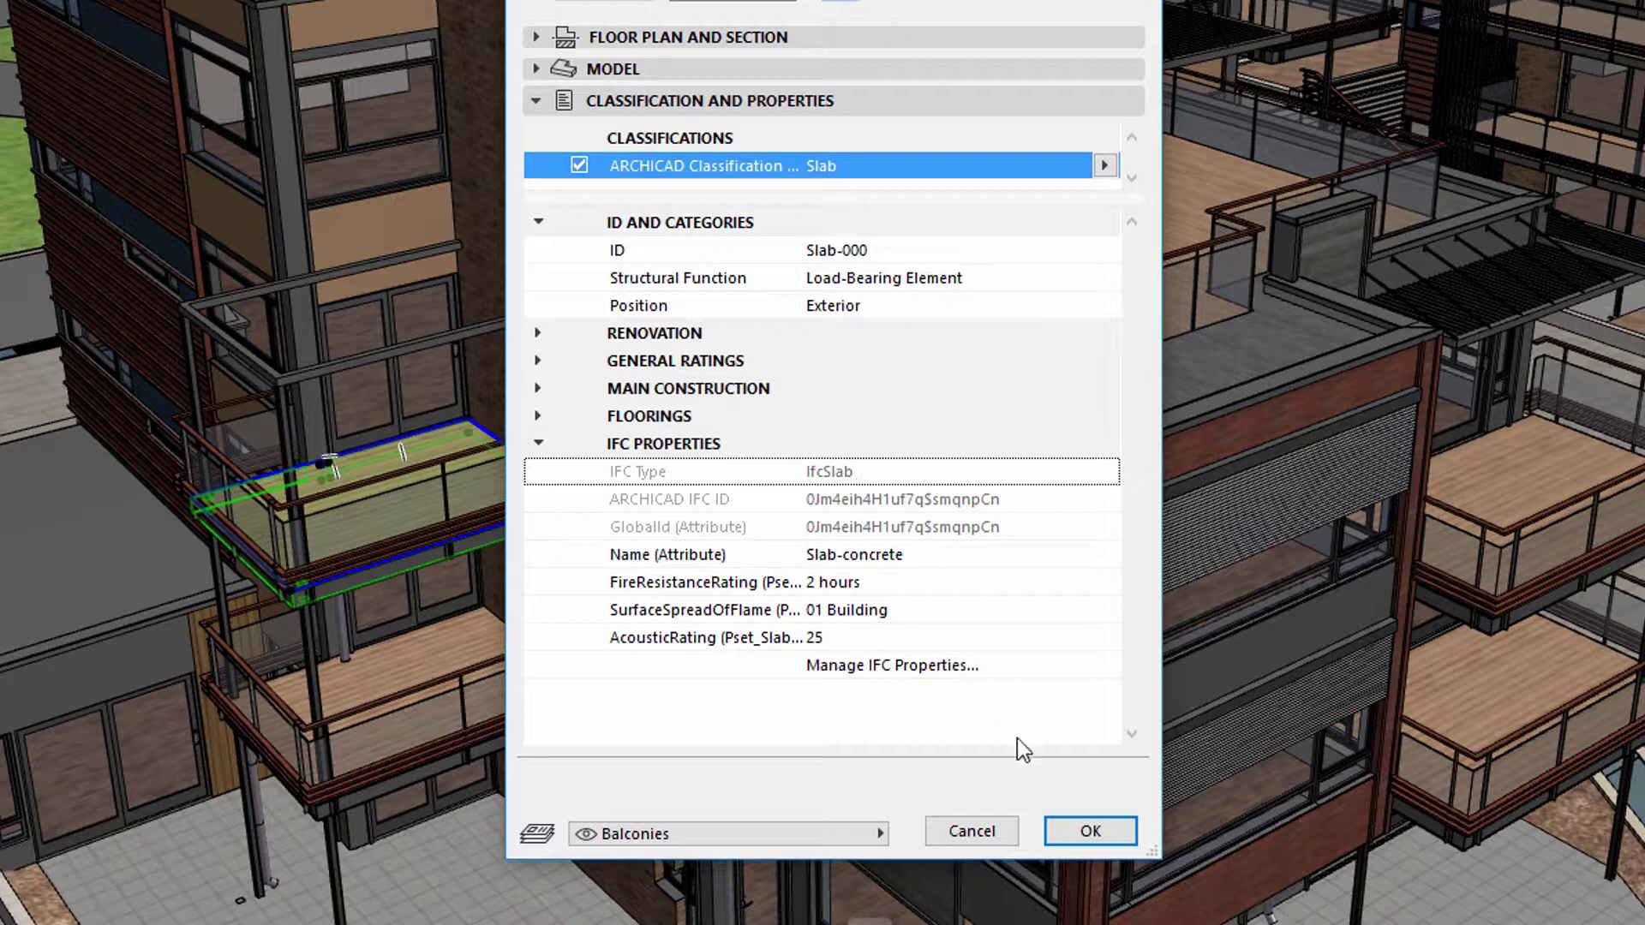
click(1090, 831)
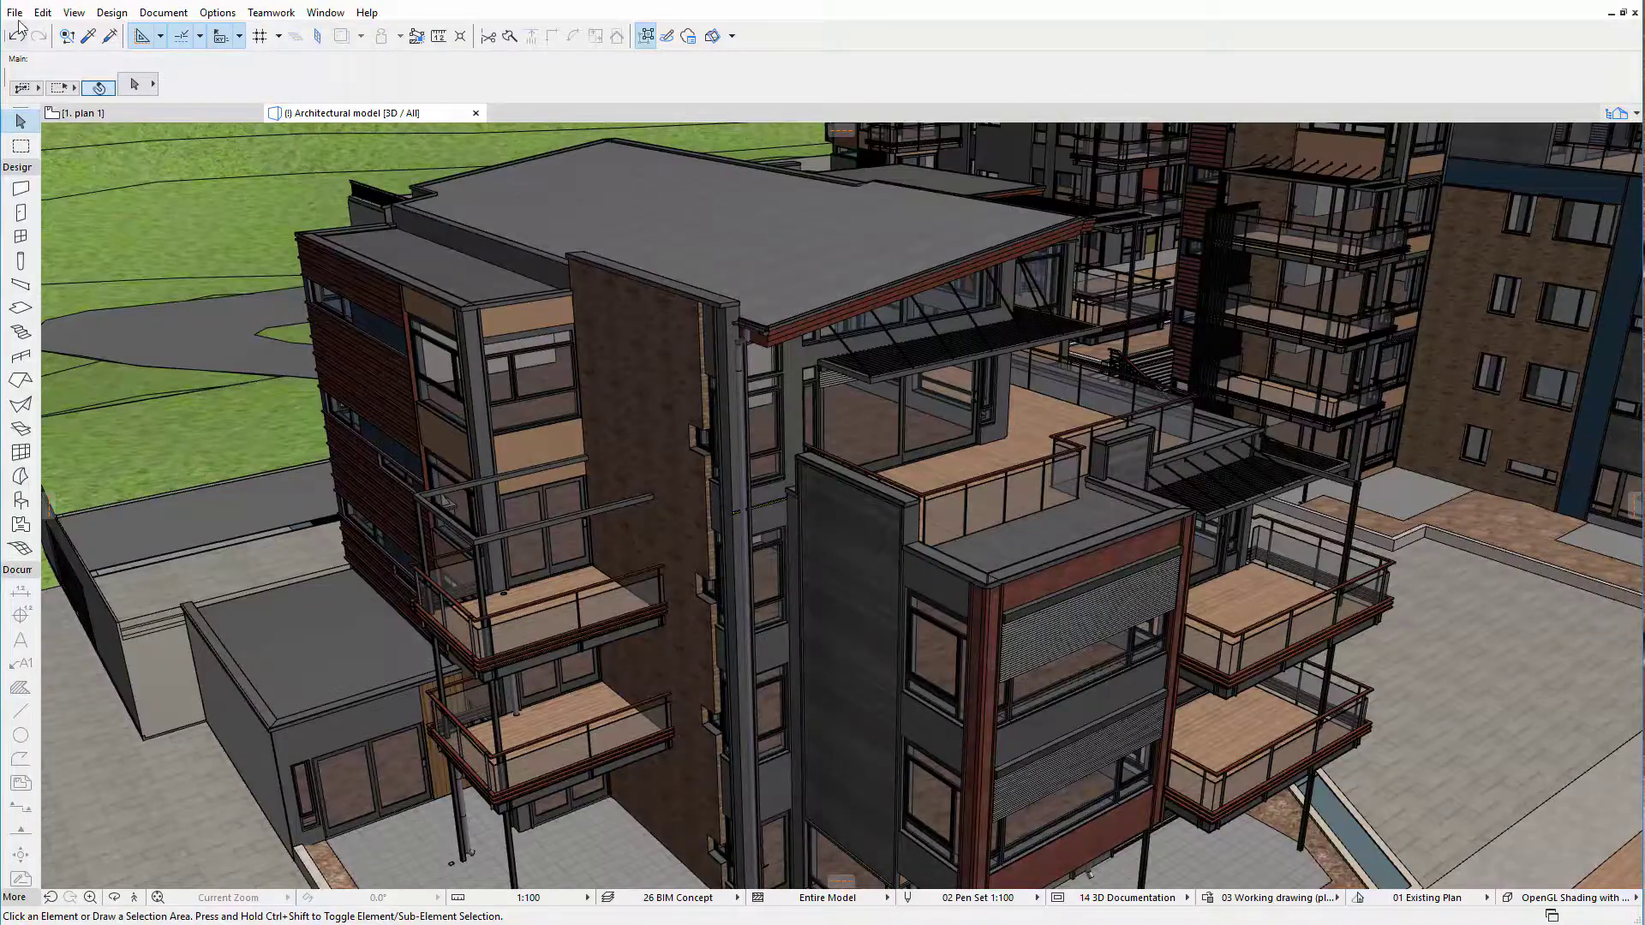
- Open the IFC Translators and set the TEST export translator as the preview translator
click(15, 12)
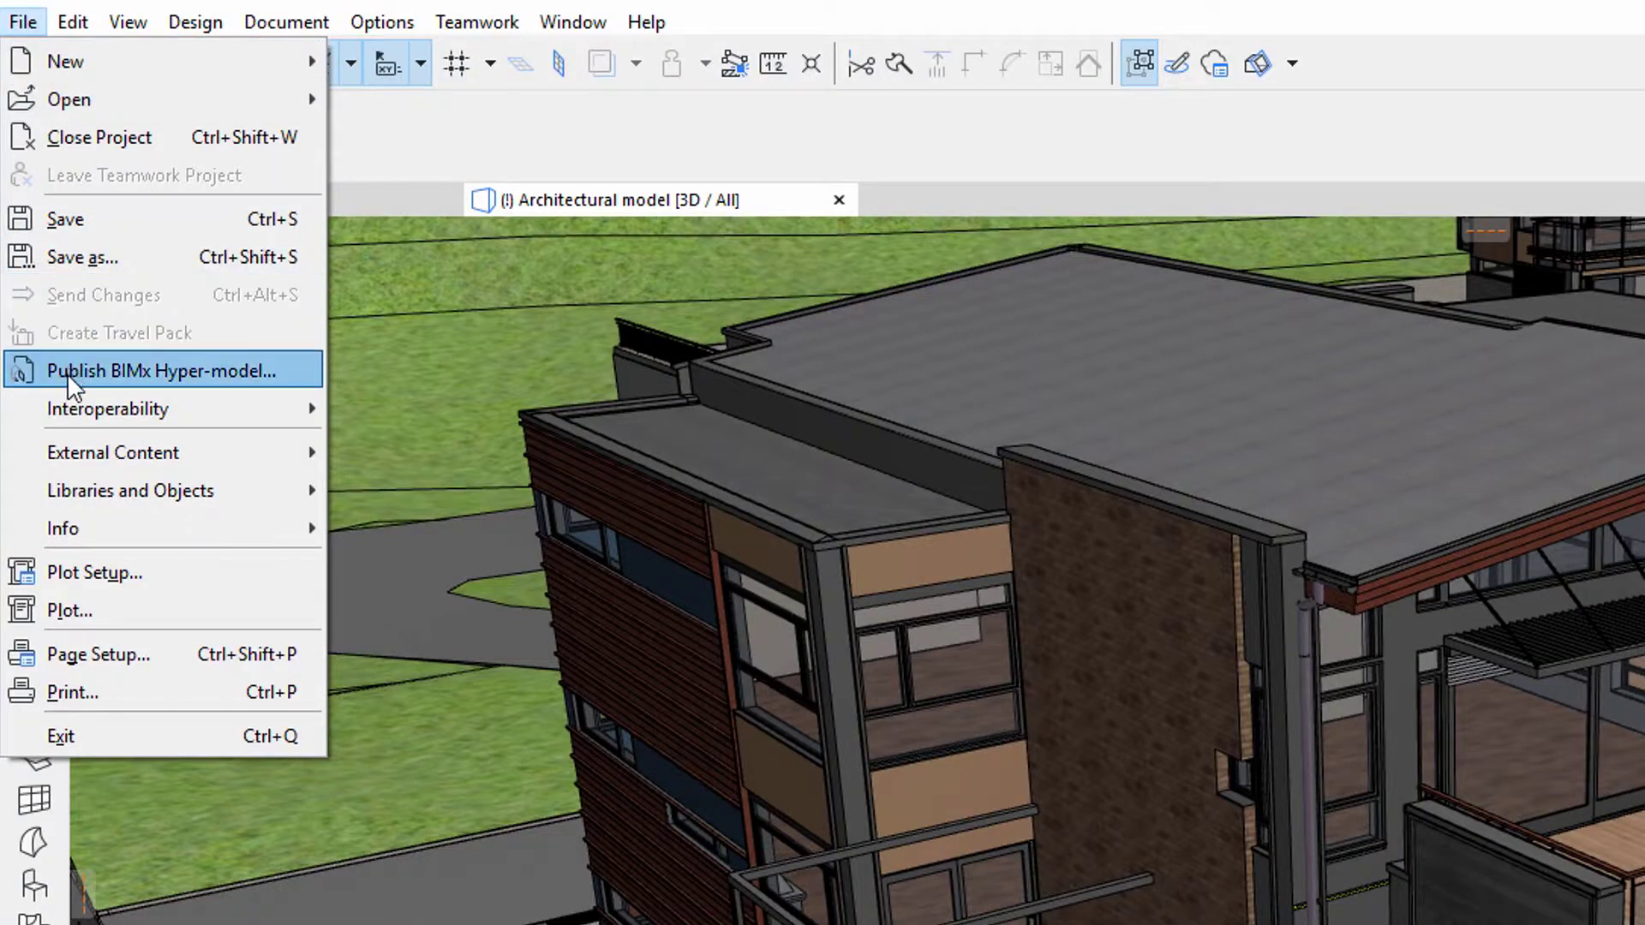
mouse_move(56, 408)
mouse_move(552, 447)
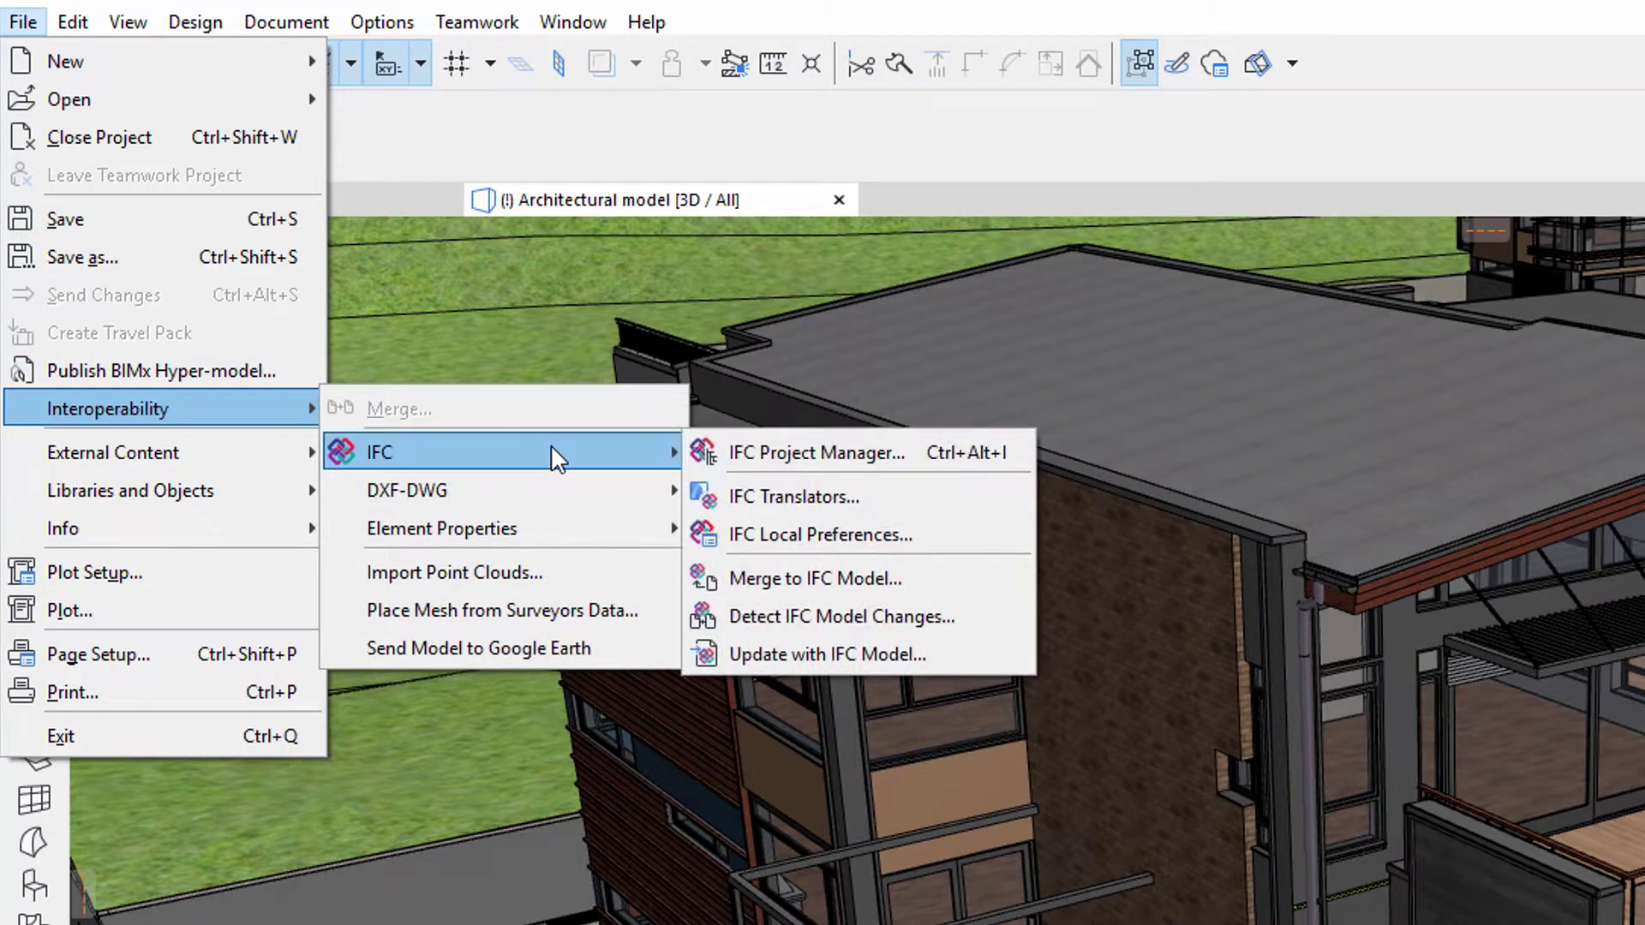
click(890, 486)
click(385, 798)
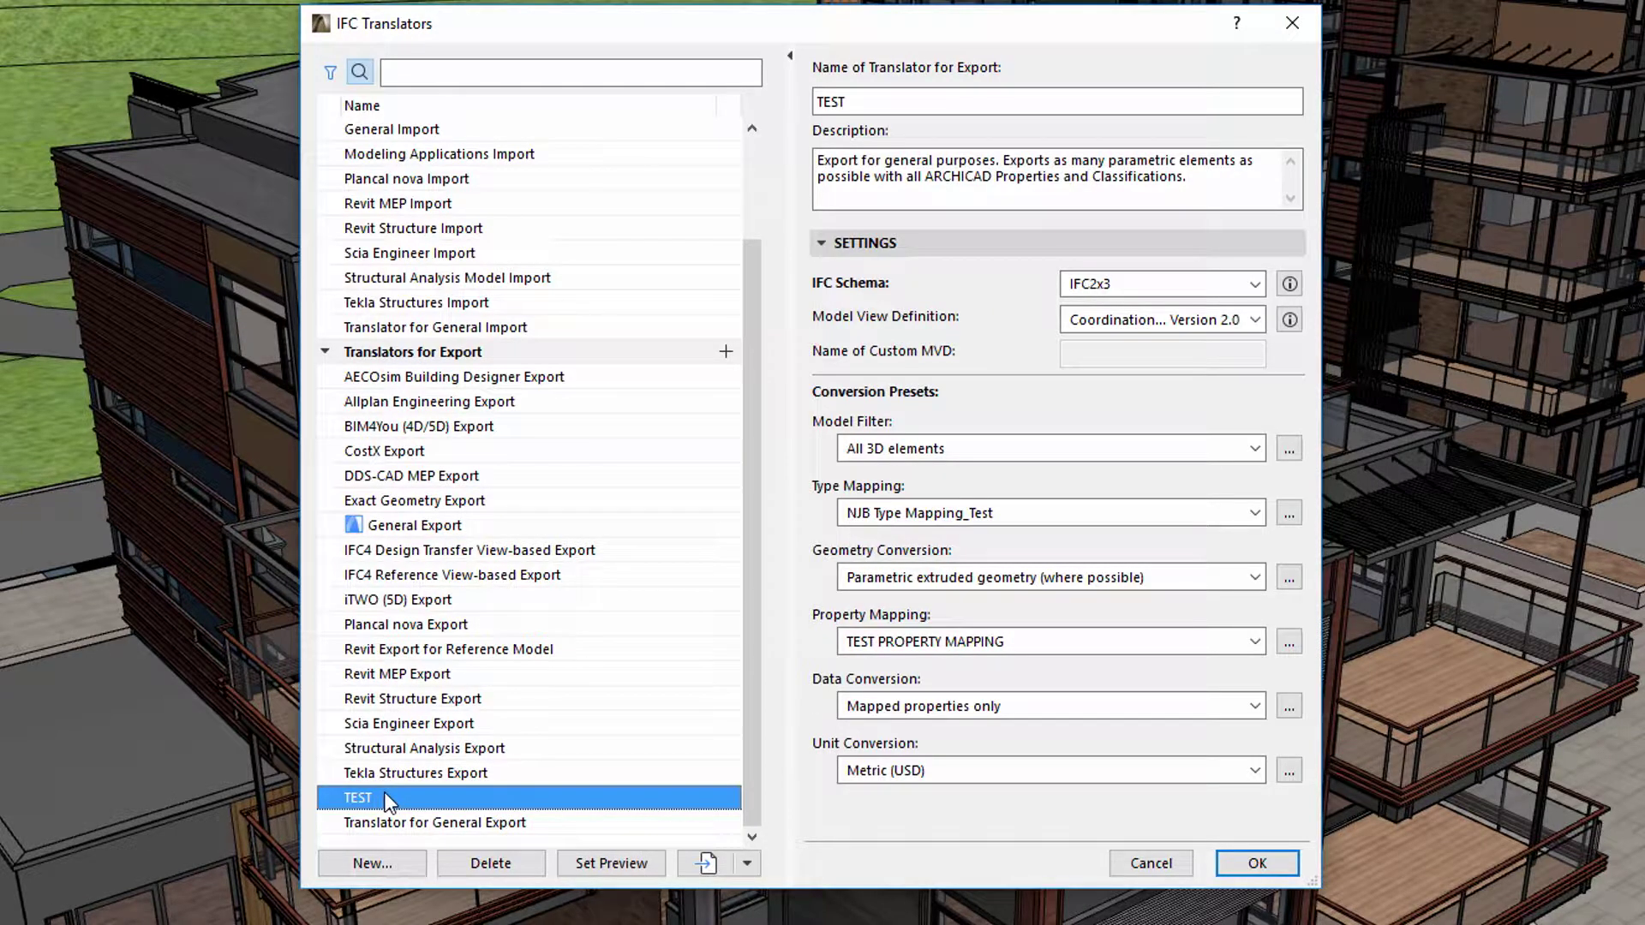
click(636, 861)
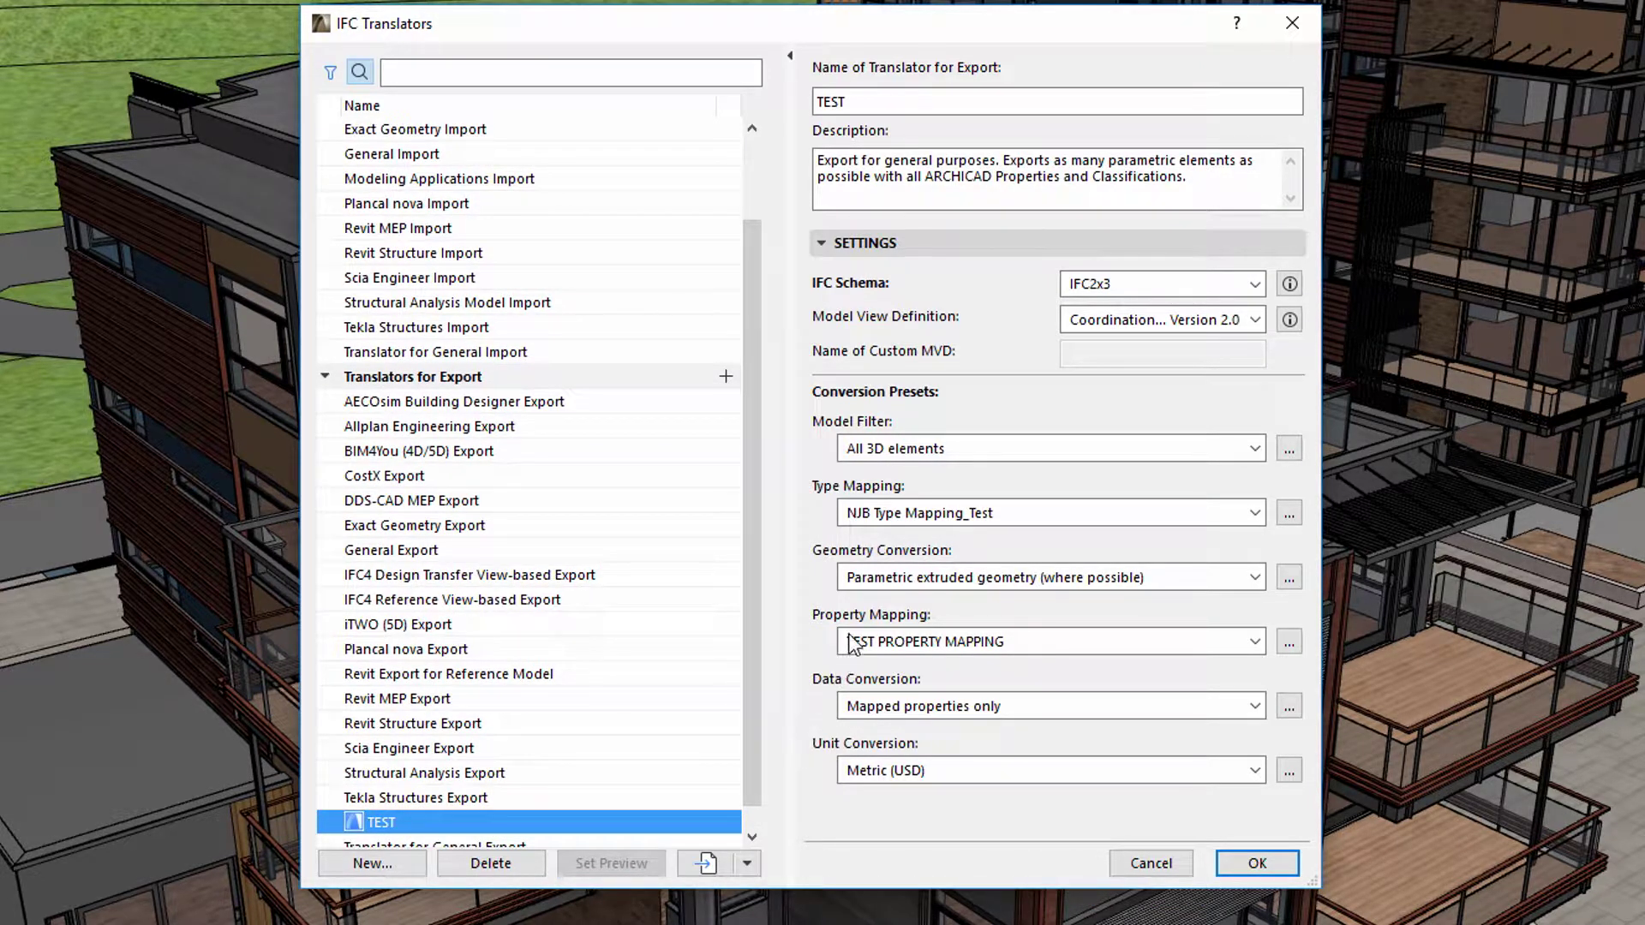
- Open the TEST PROPERTY MAPPING preset's export mapping and locate the custom Pset_Test property set of IfcSlab
click(1287, 643)
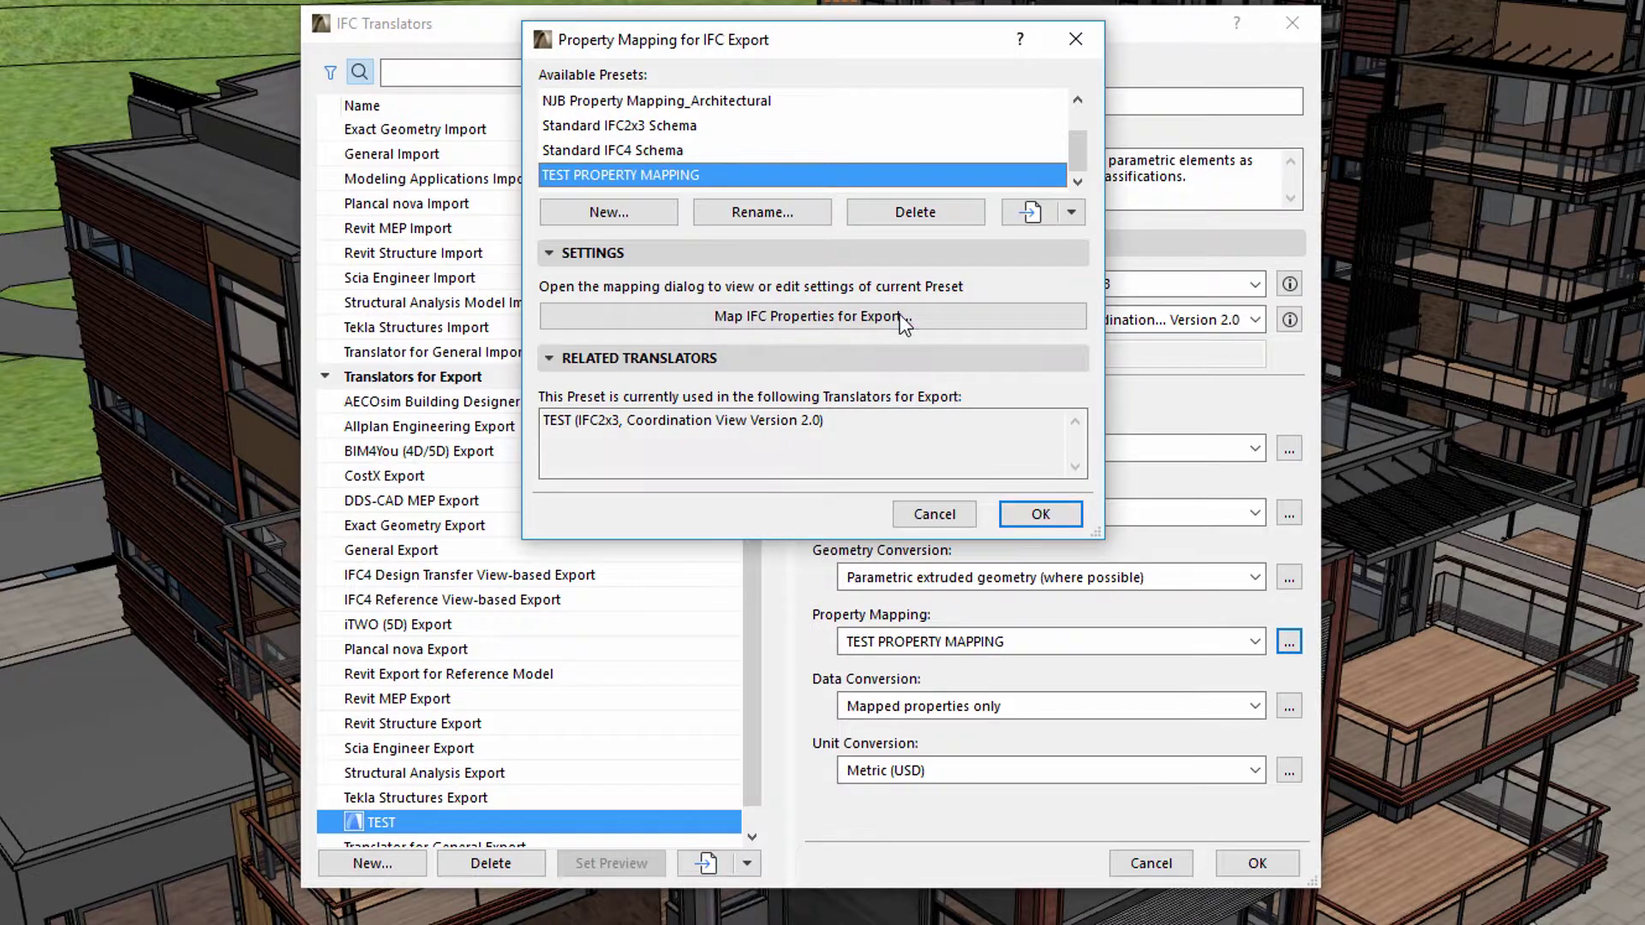
click(901, 319)
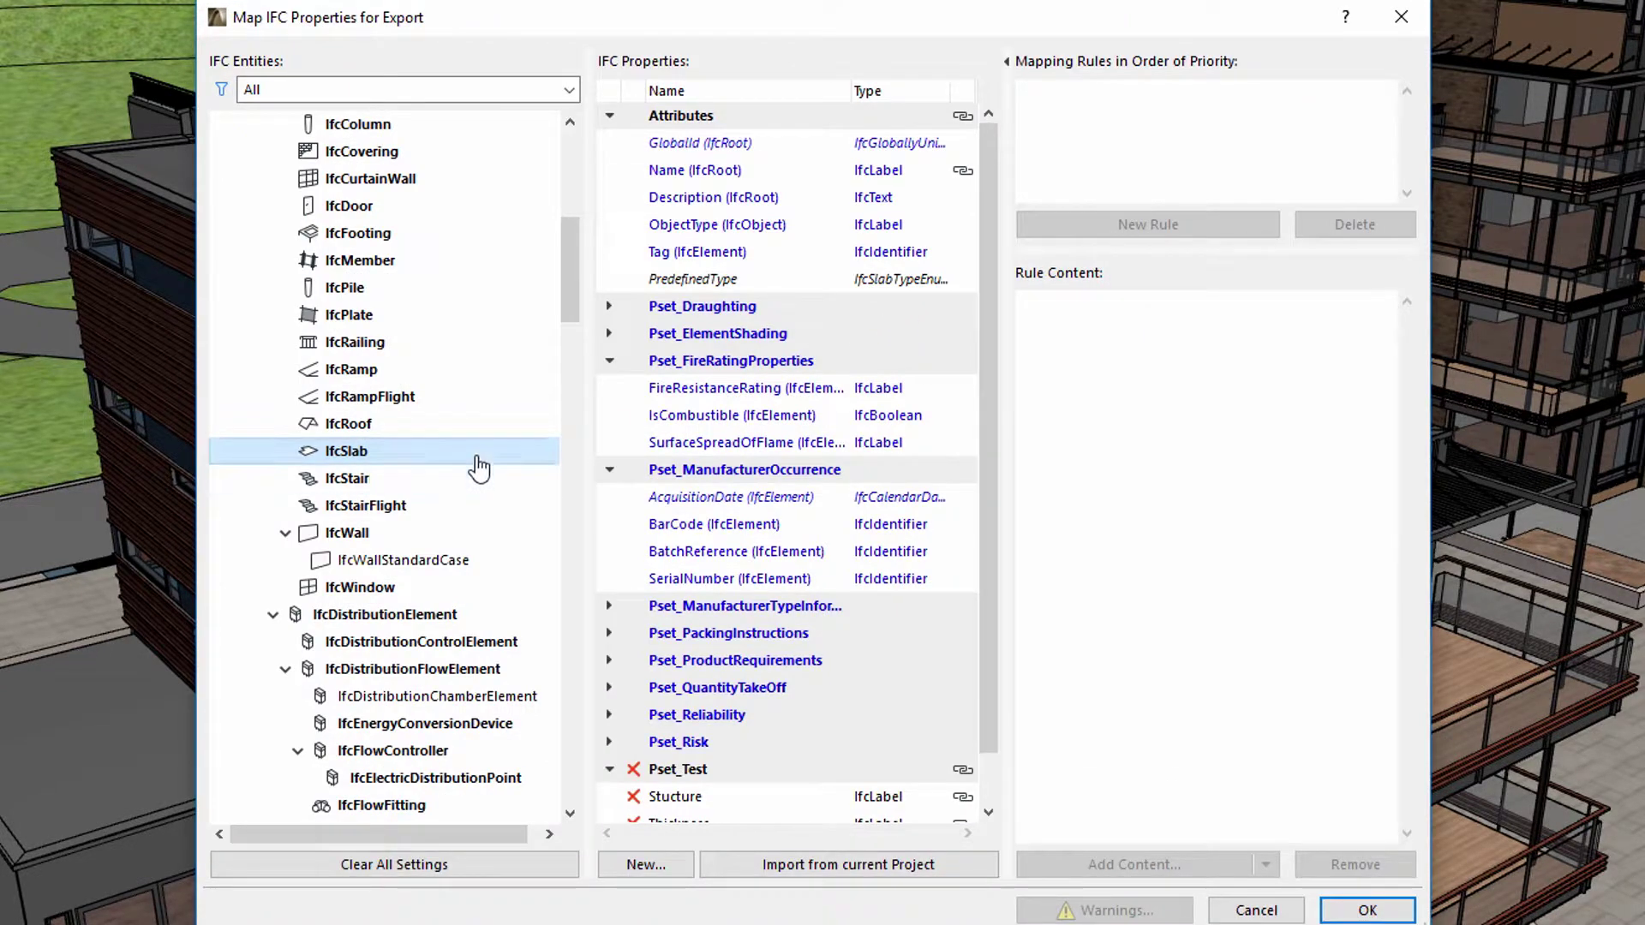
scroll(981, 455, down, 1)
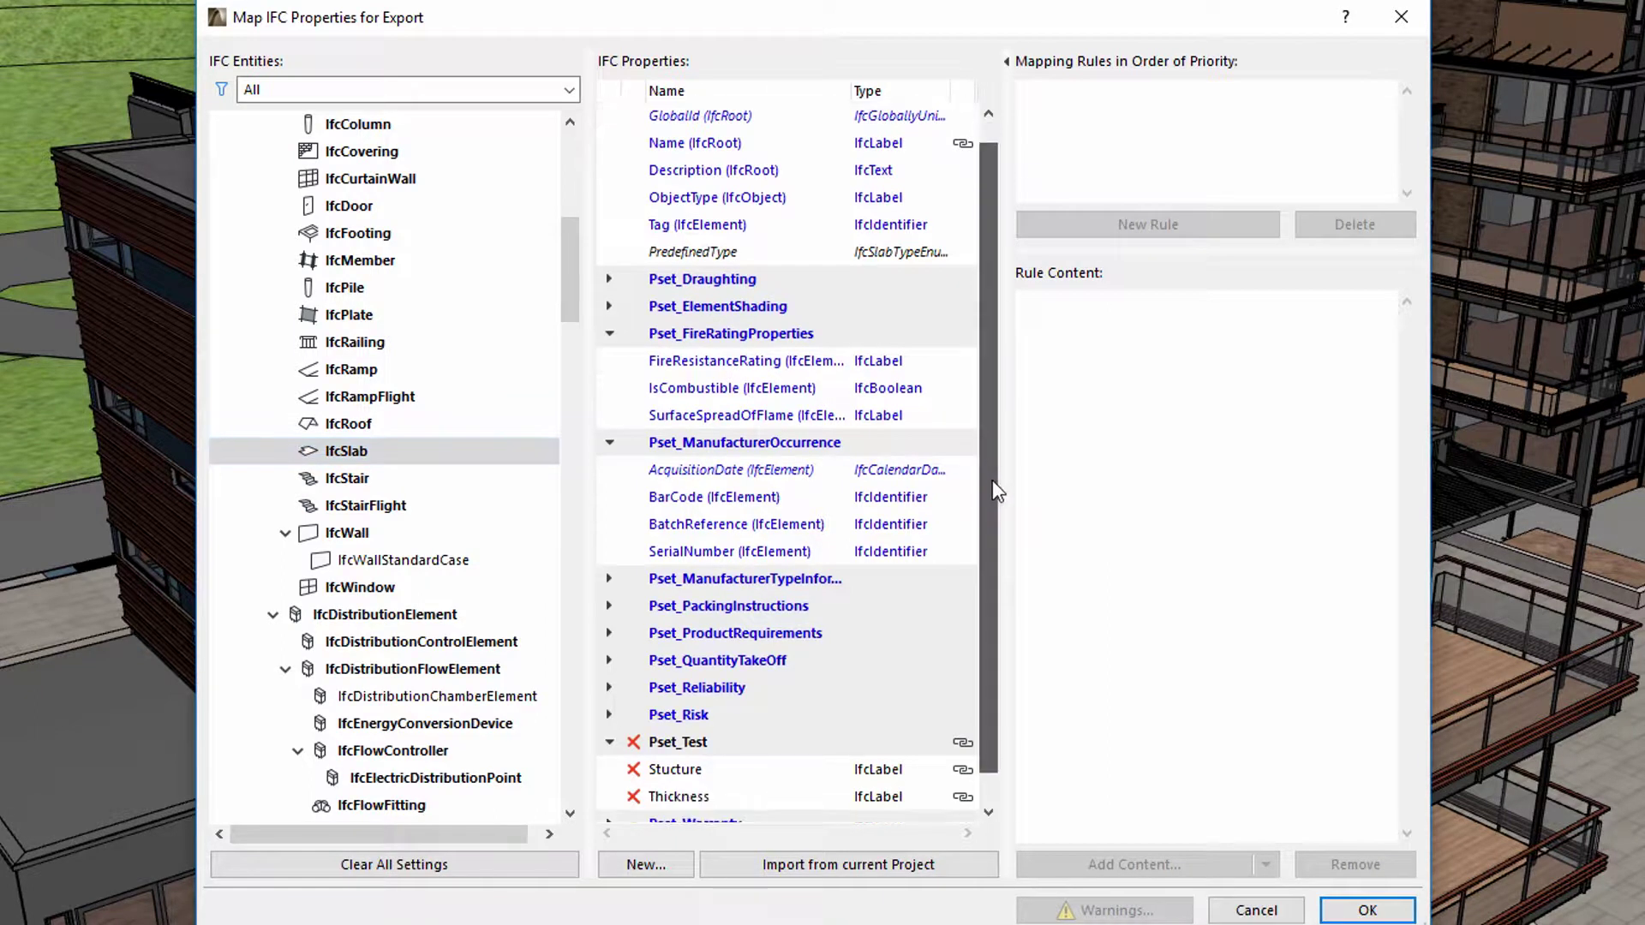
scroll(998, 502, down, 1)
double_click(690, 714)
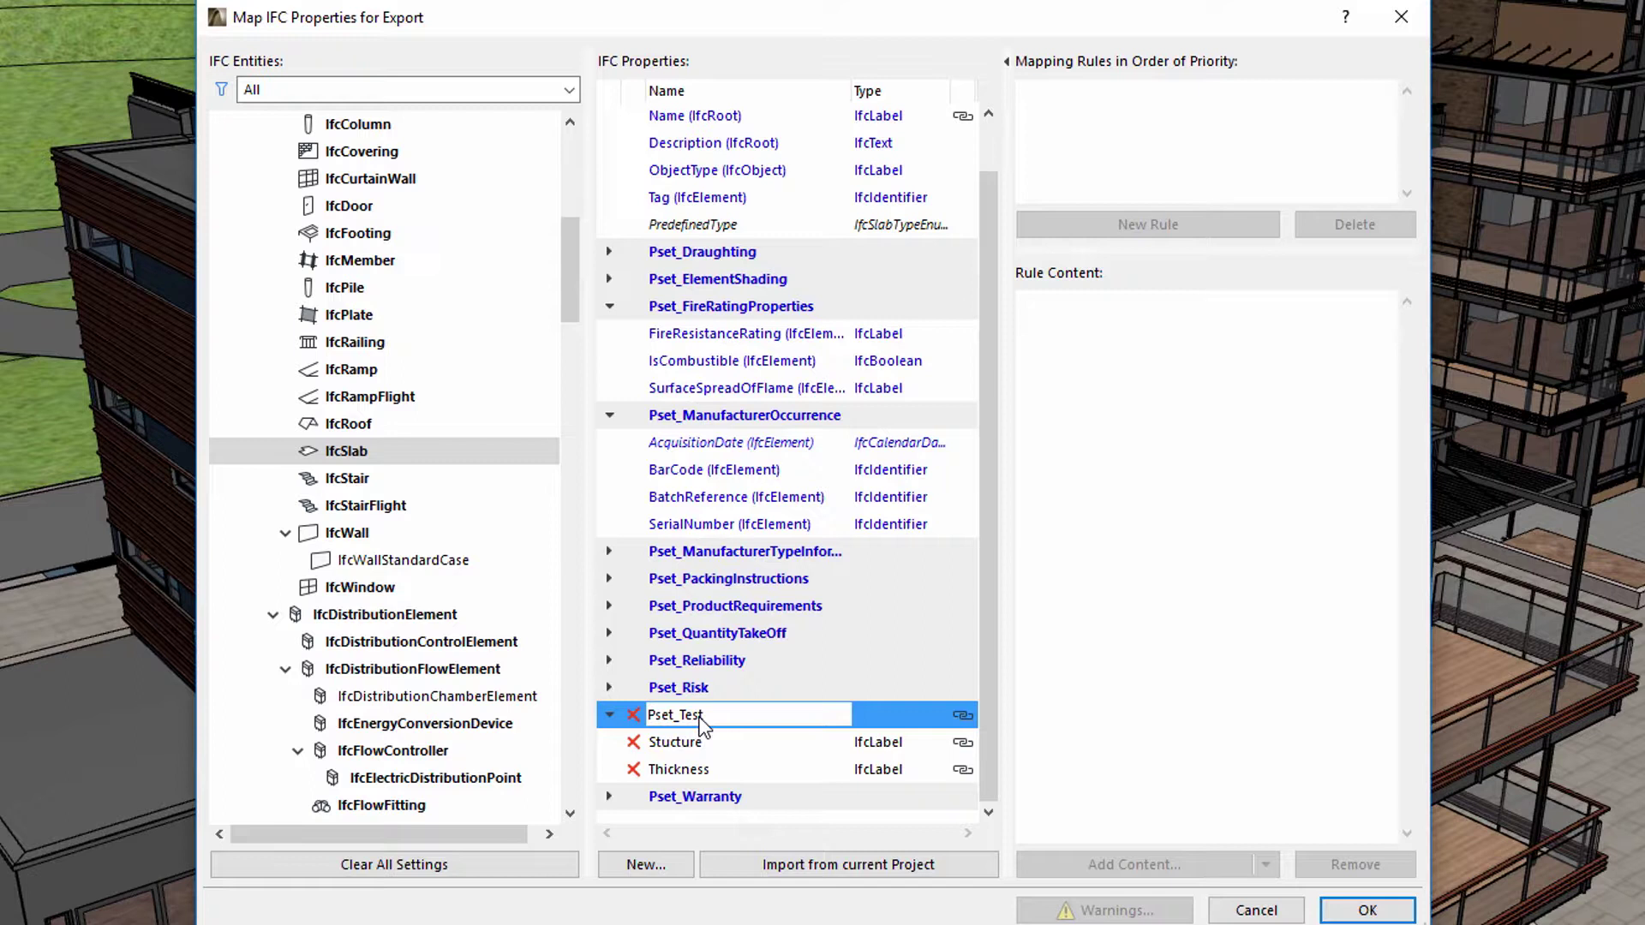
- Examine the mapping rules and rule content of the Stucture and Thickness properties in Pset_Test
double_click(717, 741)
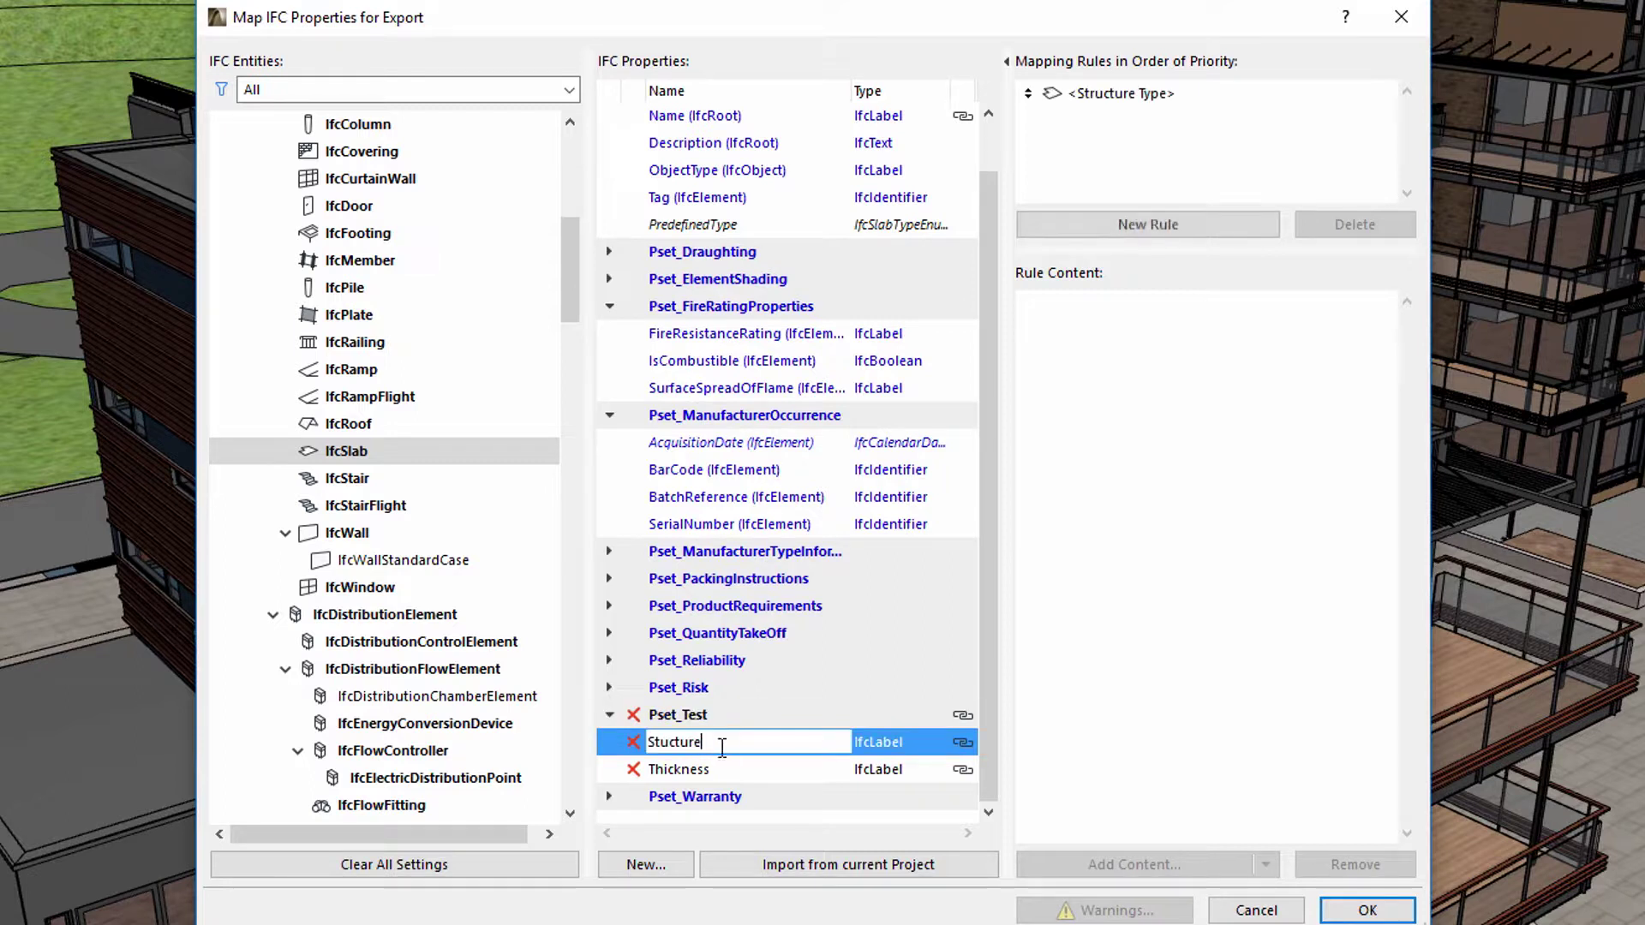
double_click(724, 767)
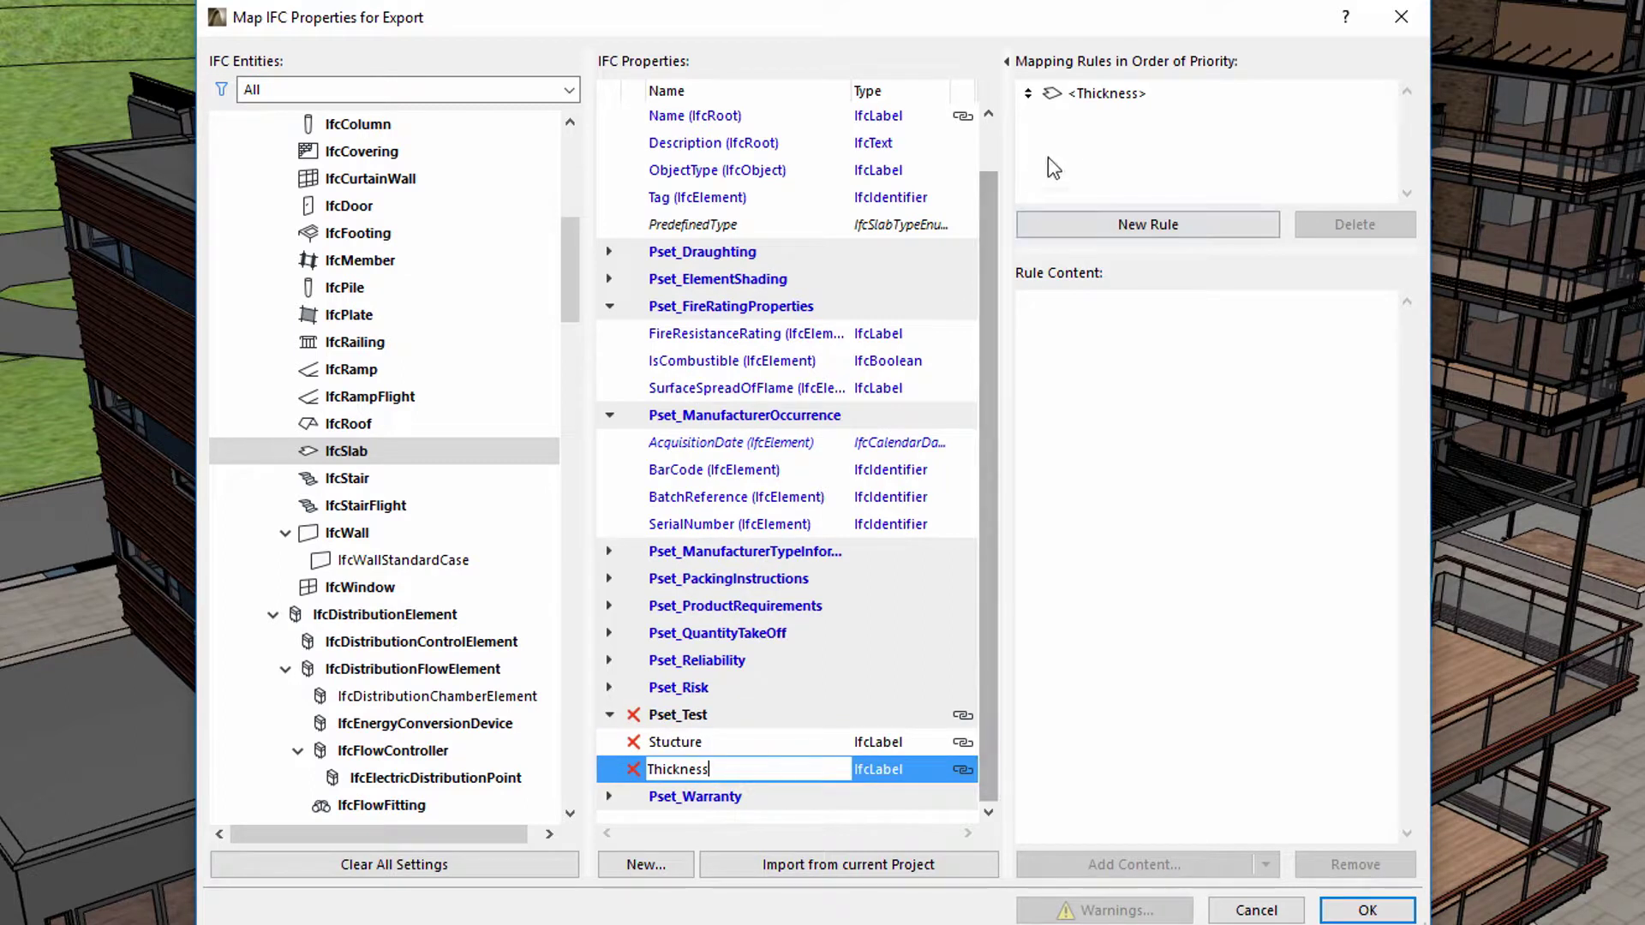
click(1087, 97)
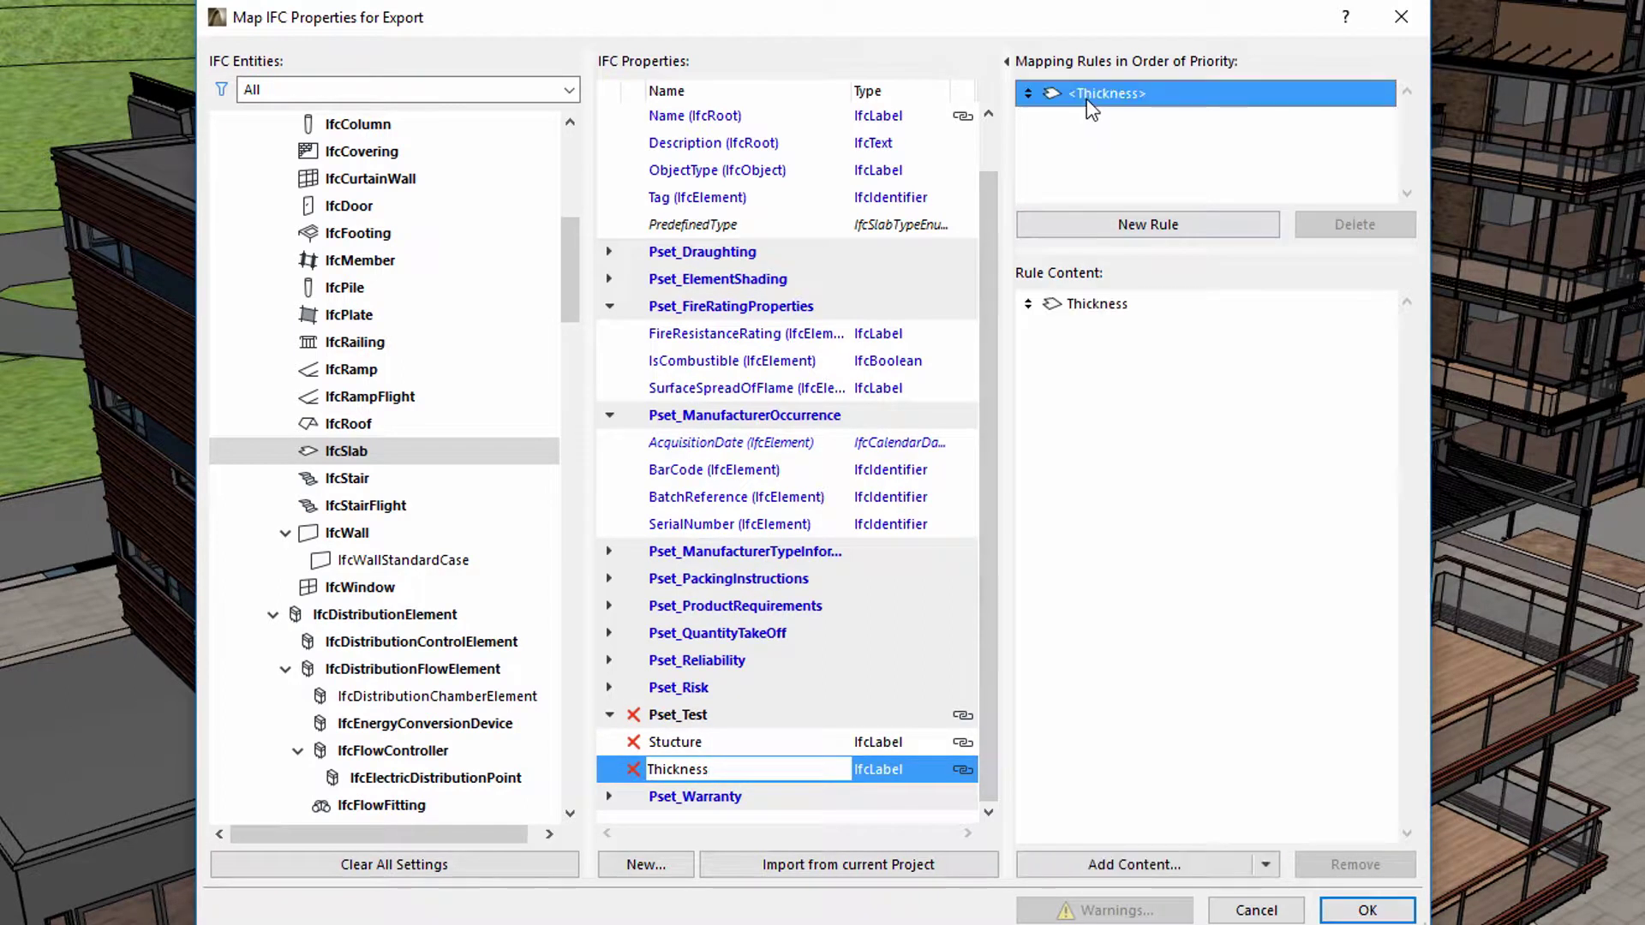
click(887, 742)
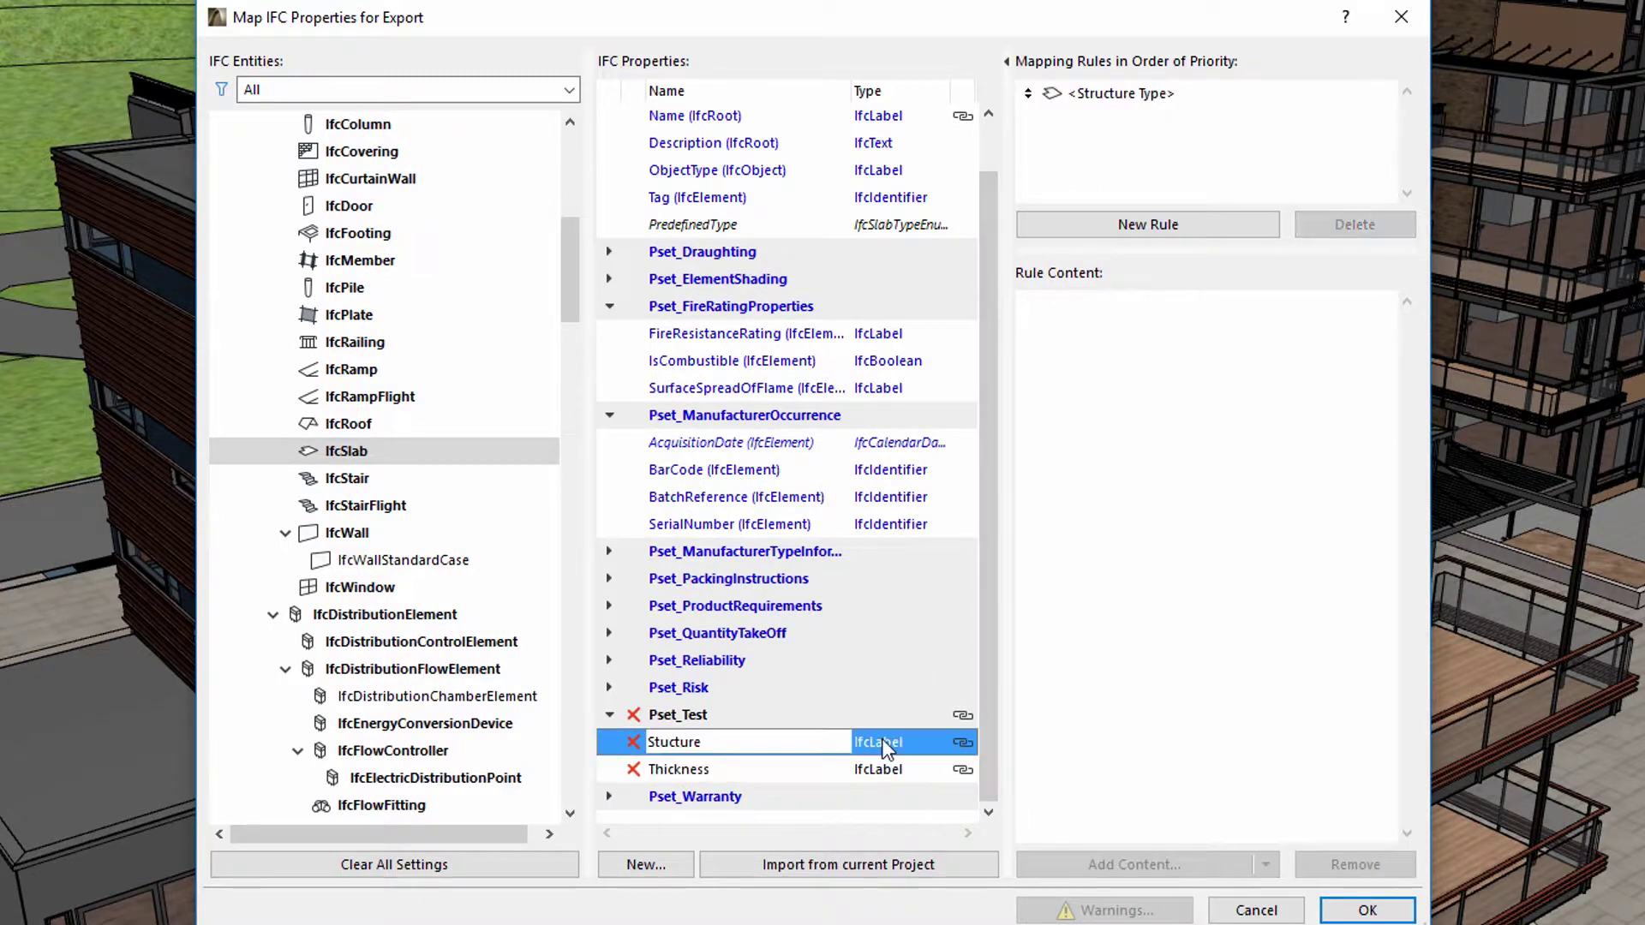
click(1104, 96)
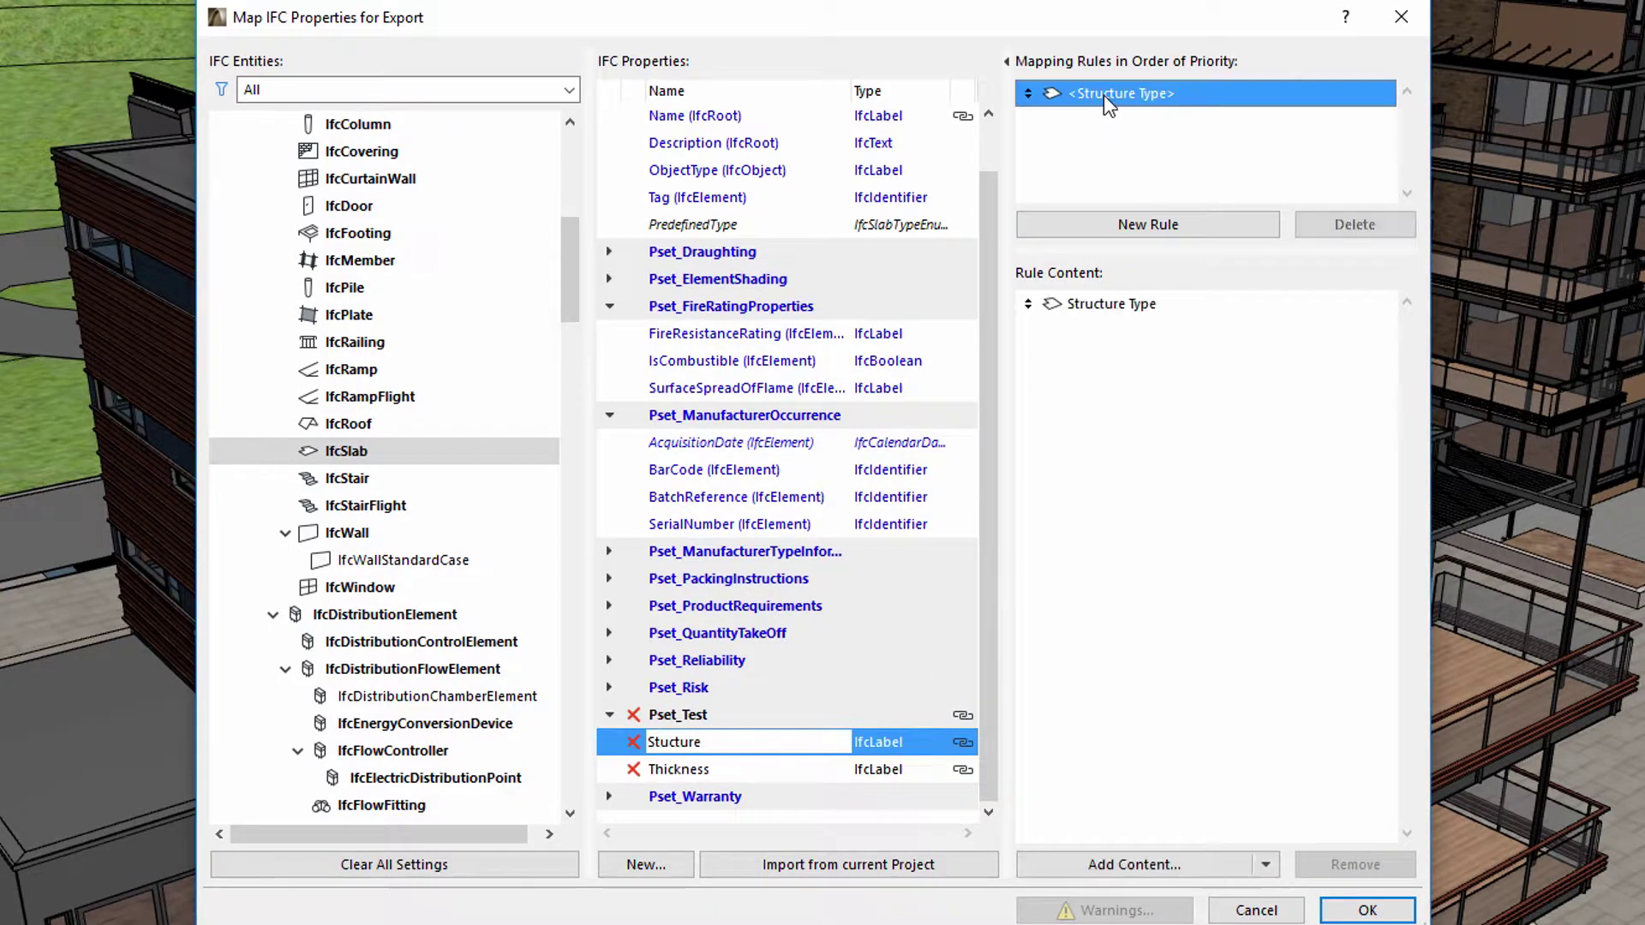
- View the options for creating a new IFC property or classification without adding one, and accept the property mapping dialogs
click(682, 874)
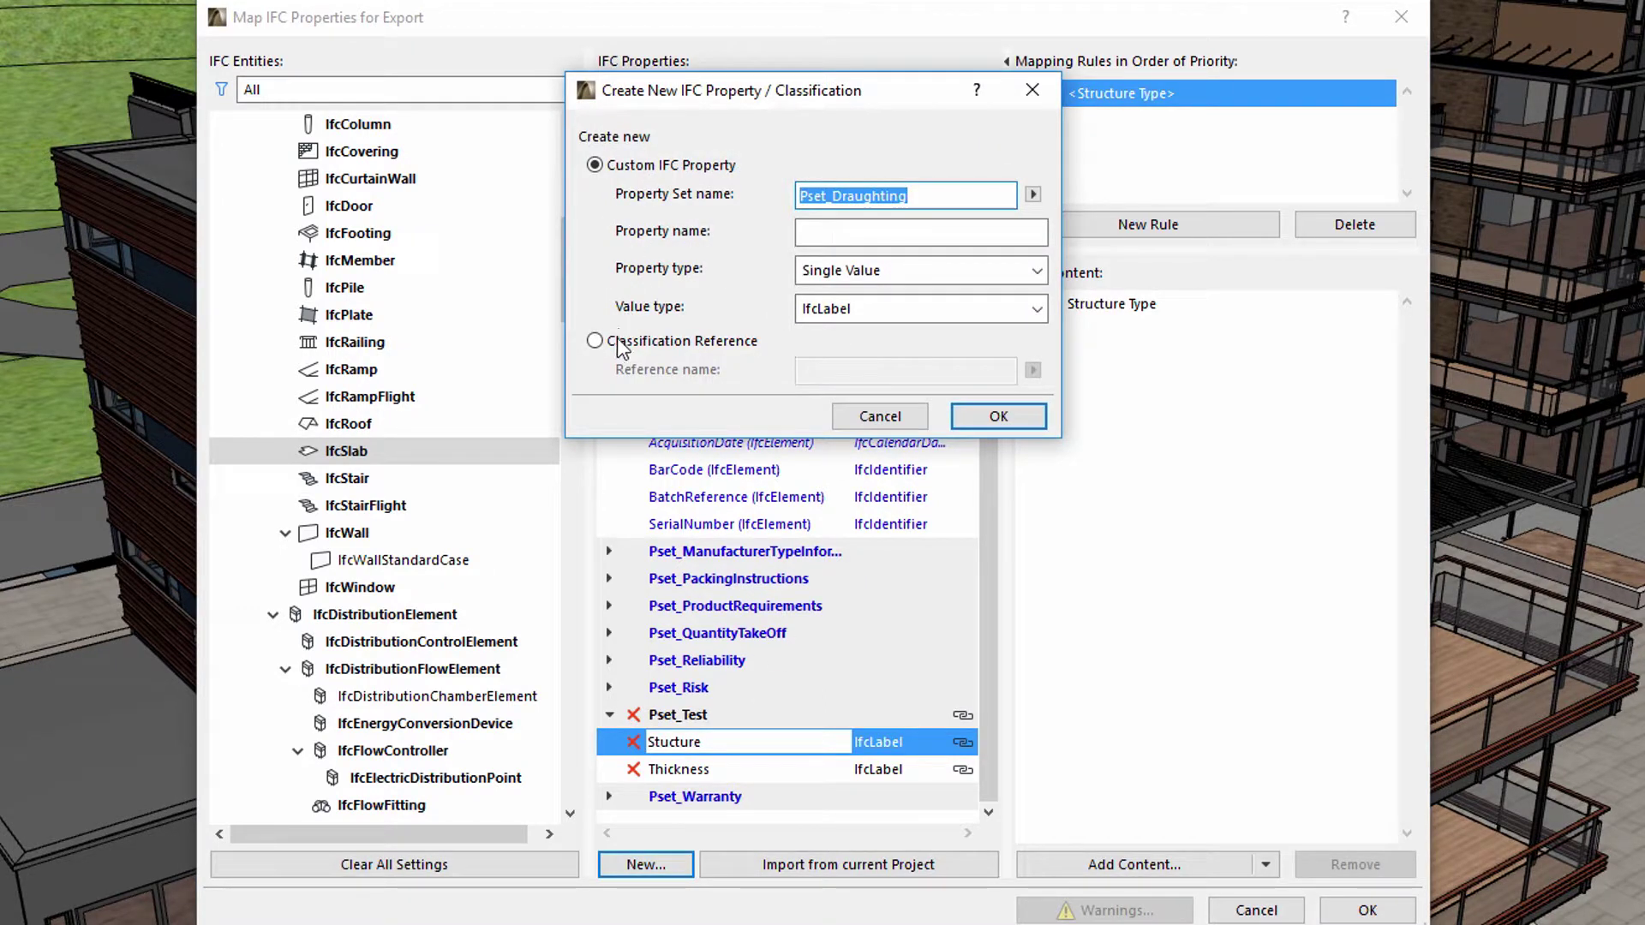
click(873, 417)
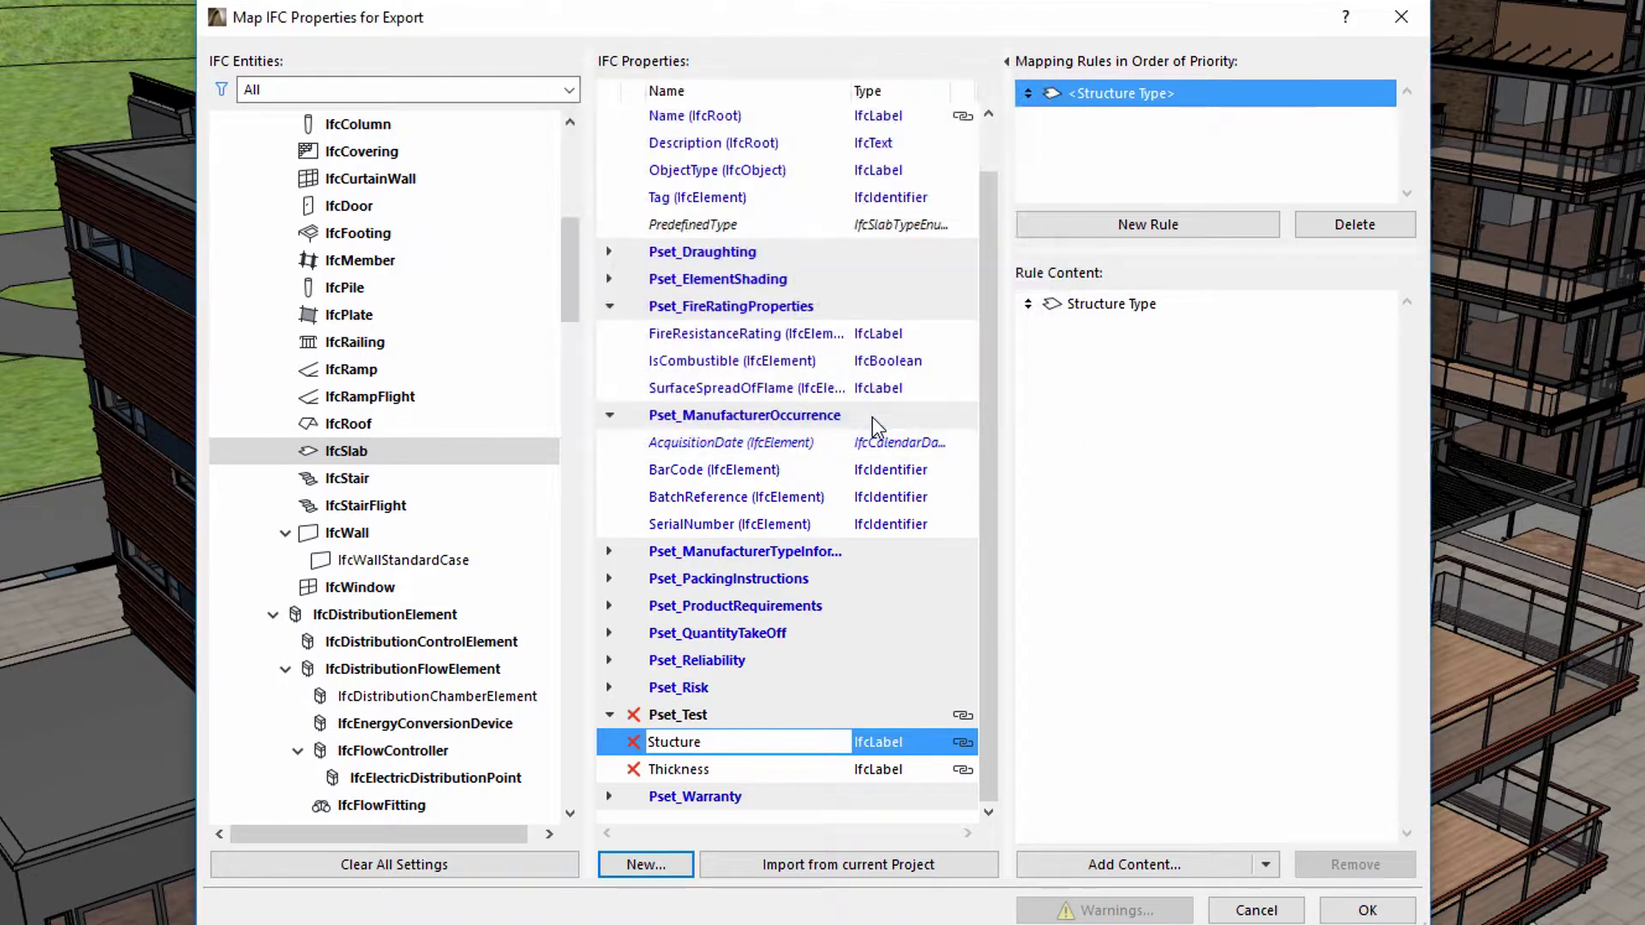
click(1365, 912)
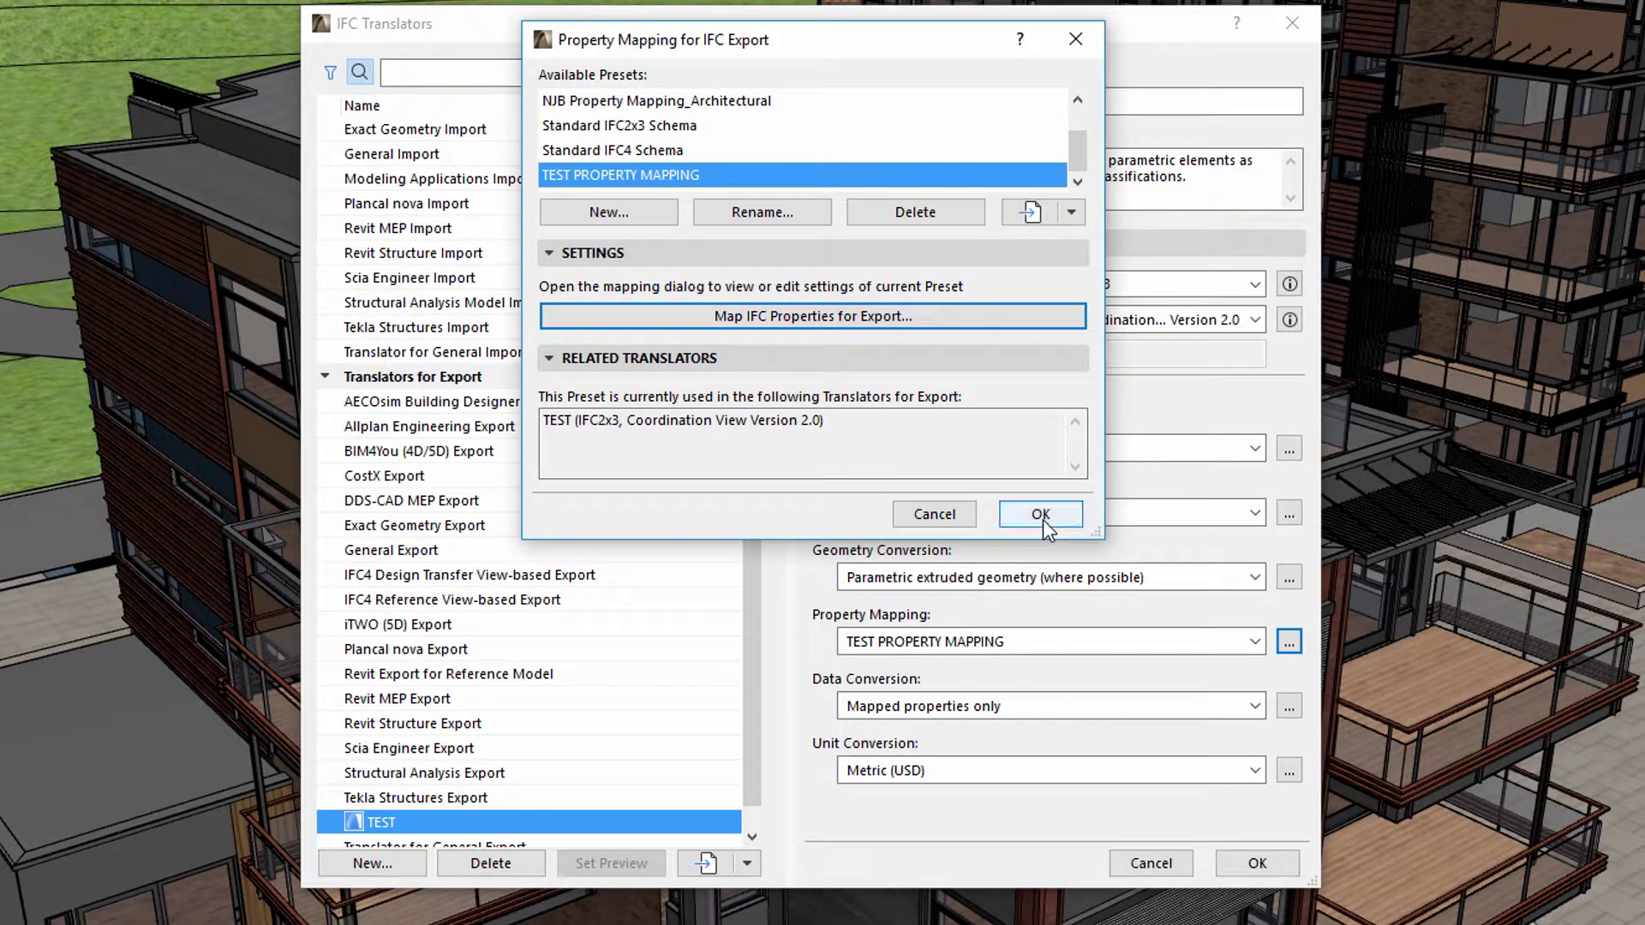
click(1040, 514)
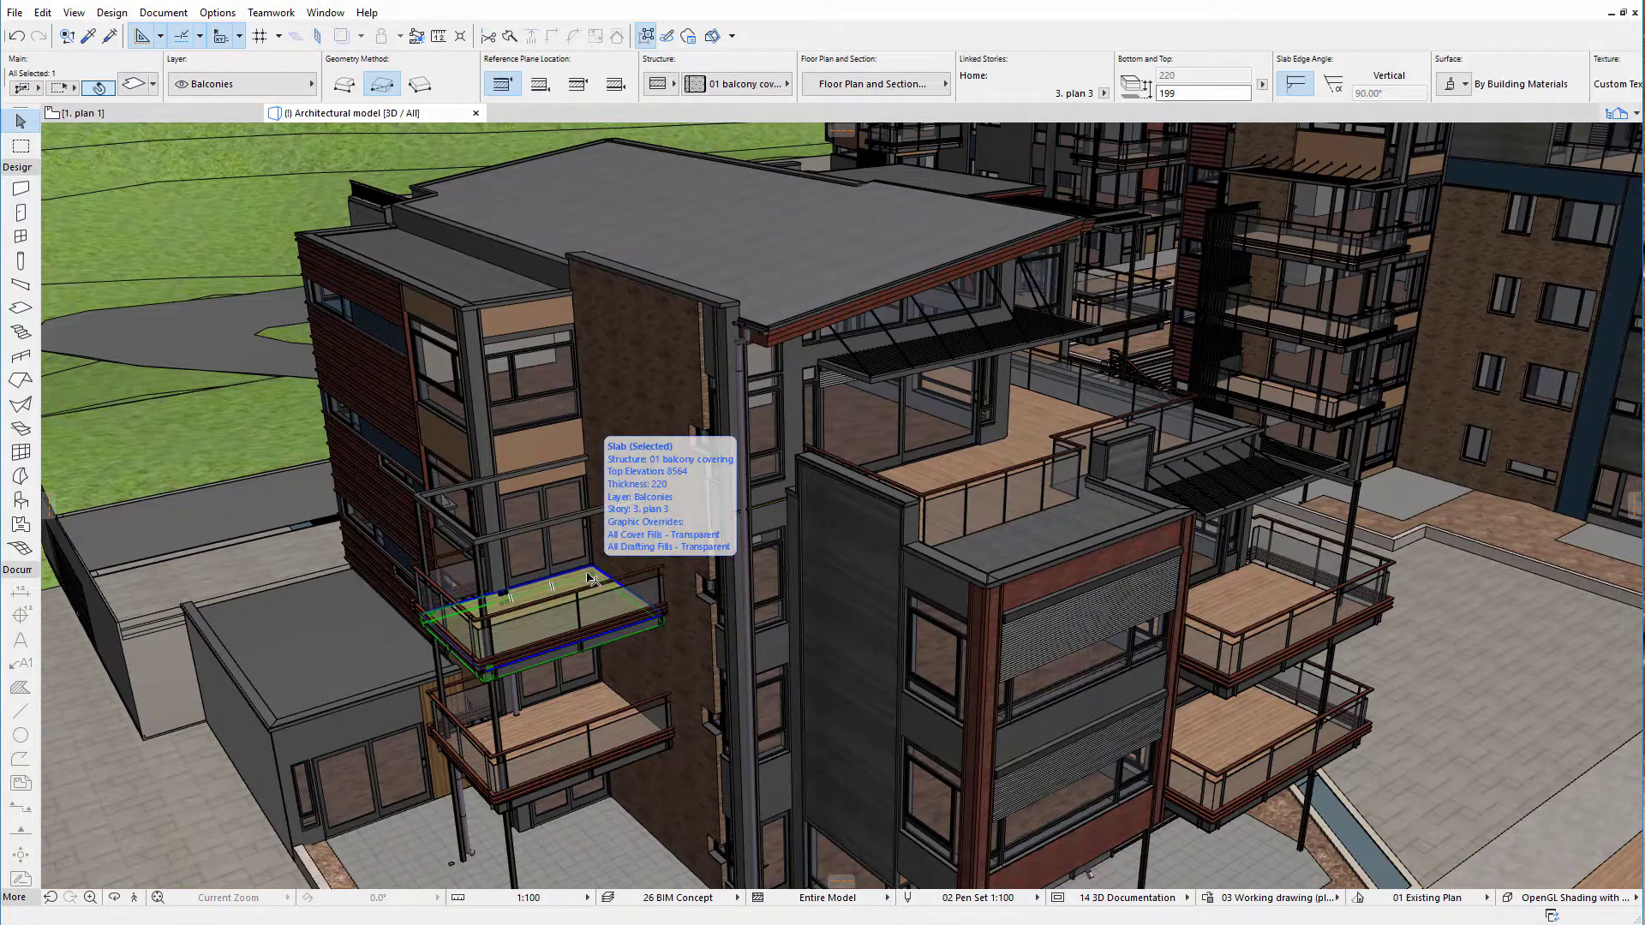
- Review the Pset_Test Stucture and Thickness properties in the upper balcony slab's settings and accept the dialog
click(140, 88)
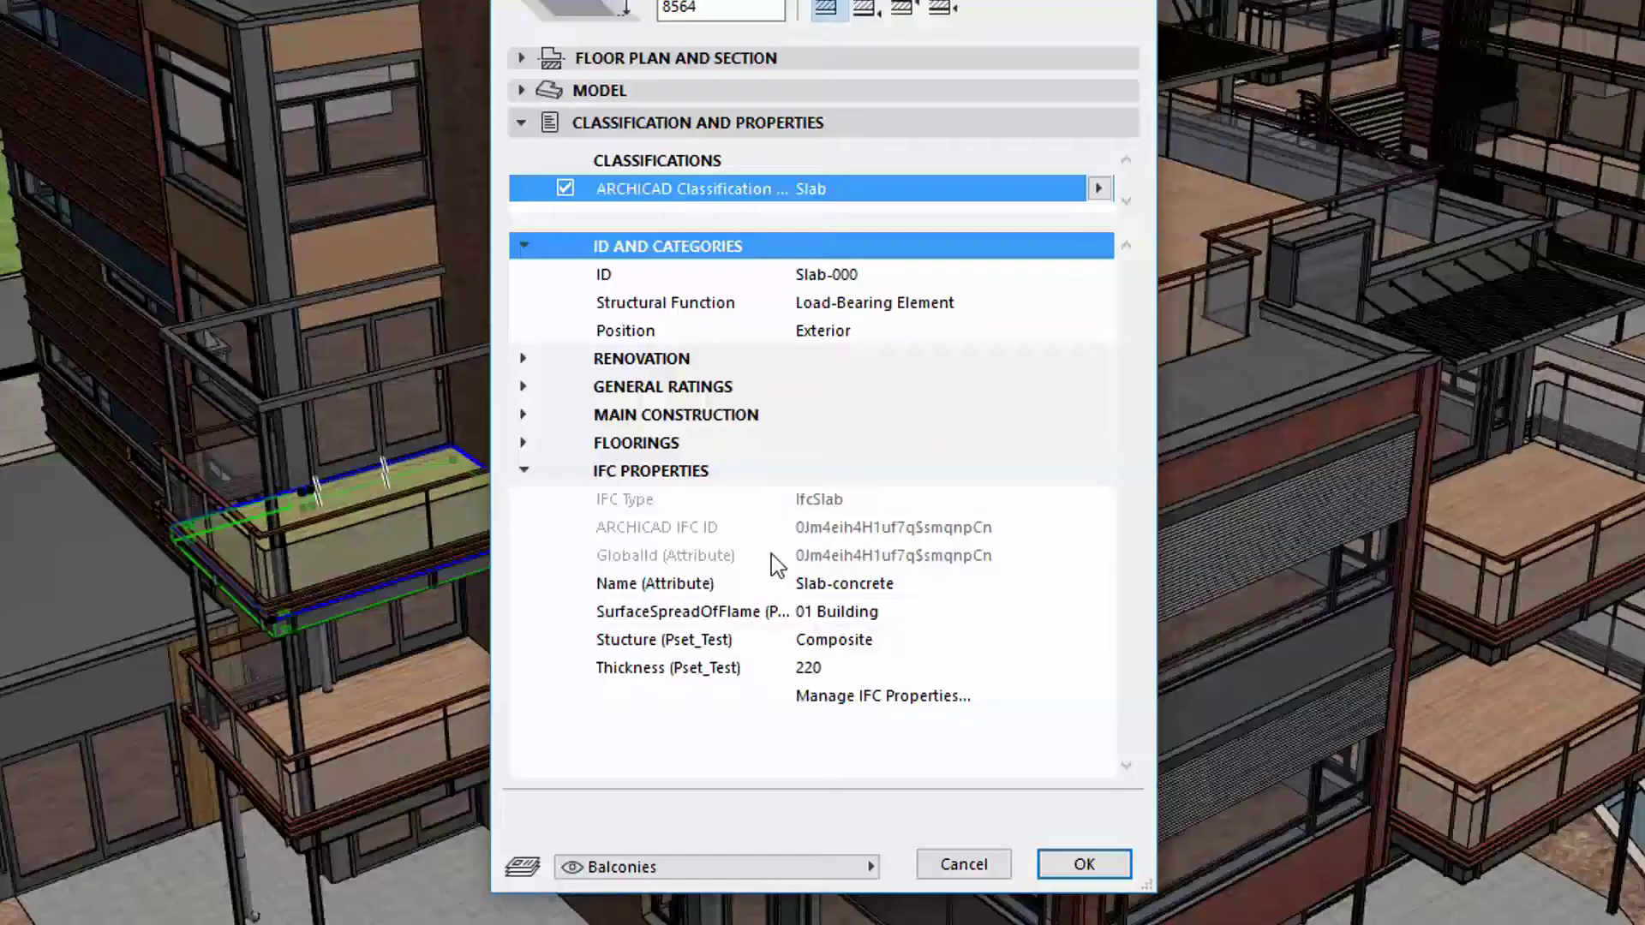
click(722, 639)
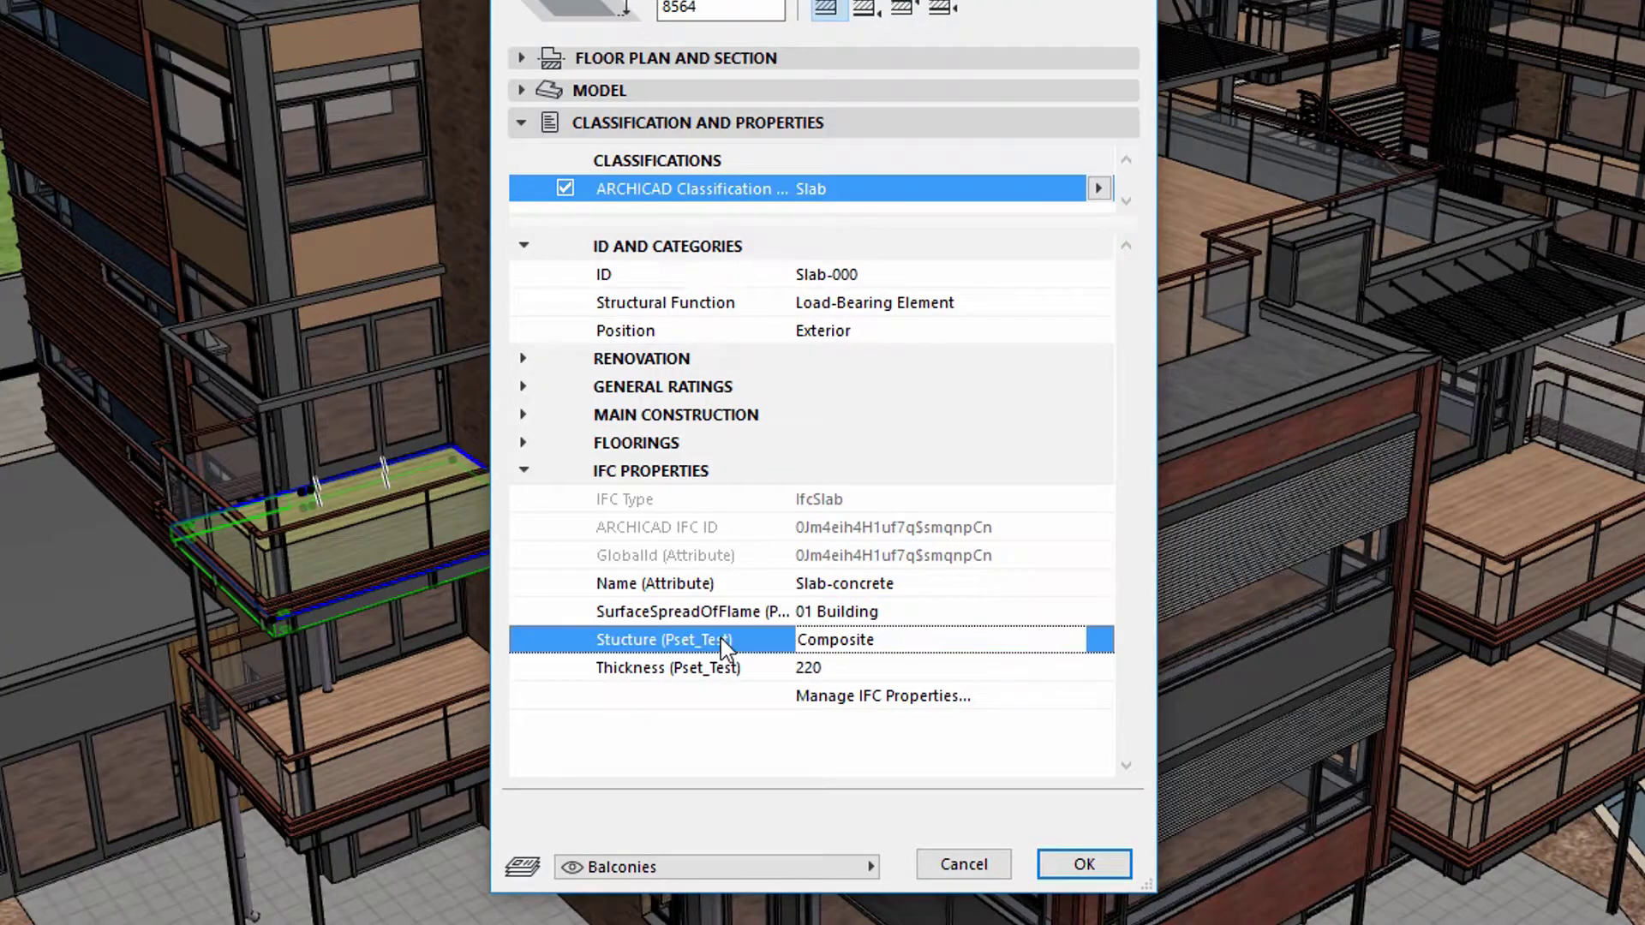
click(765, 673)
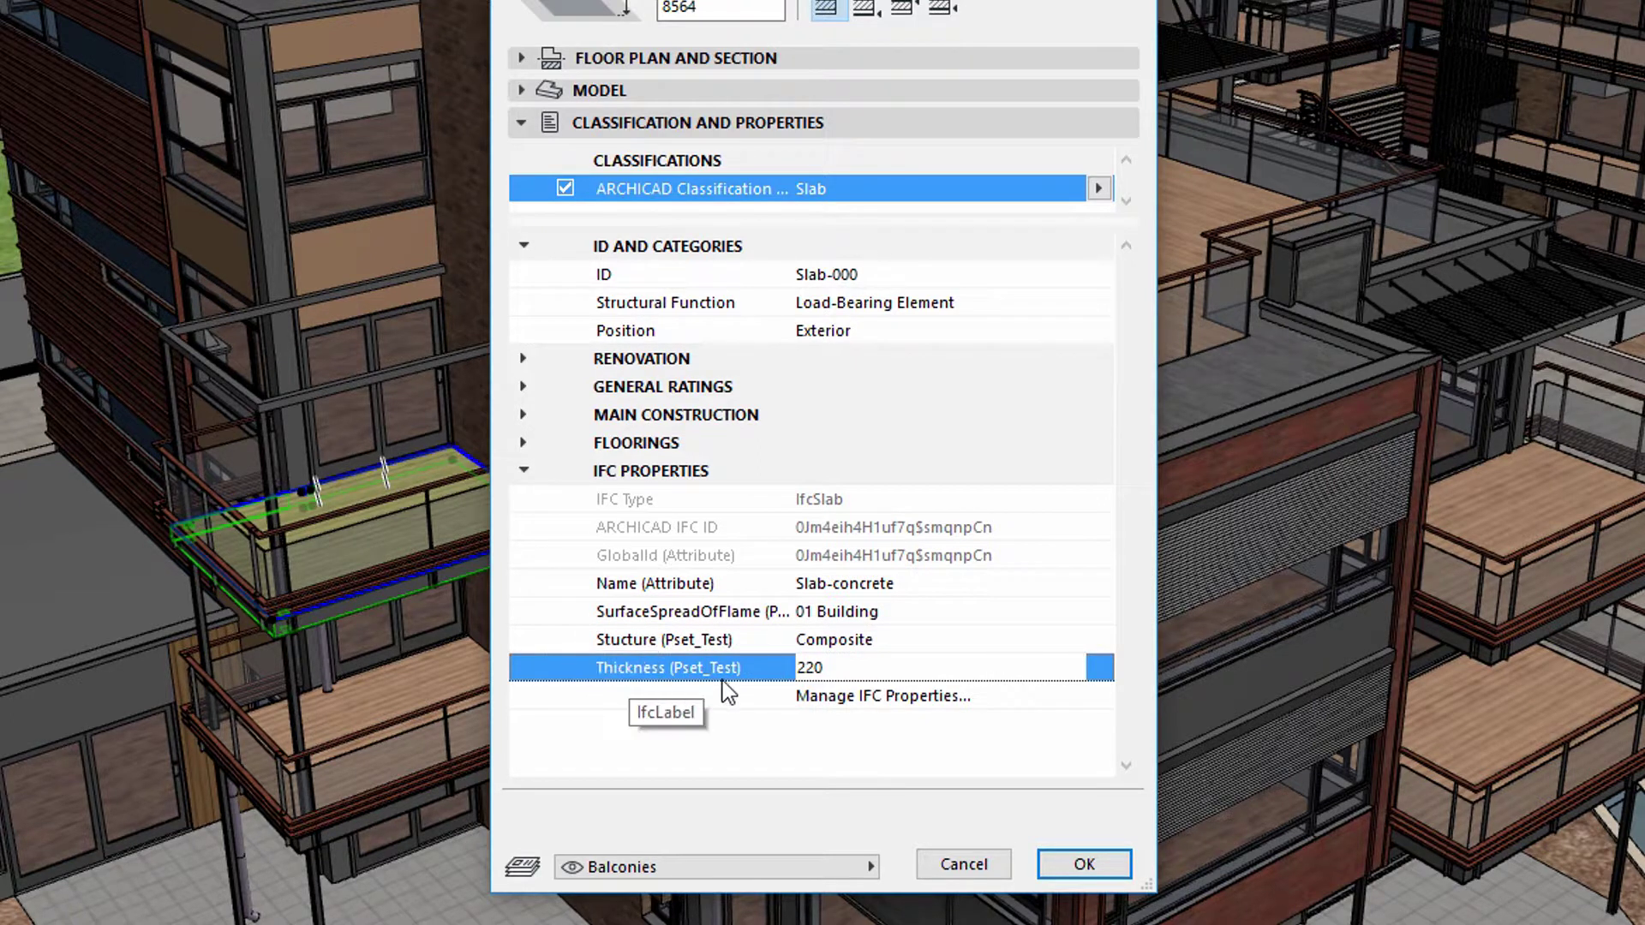
click(755, 644)
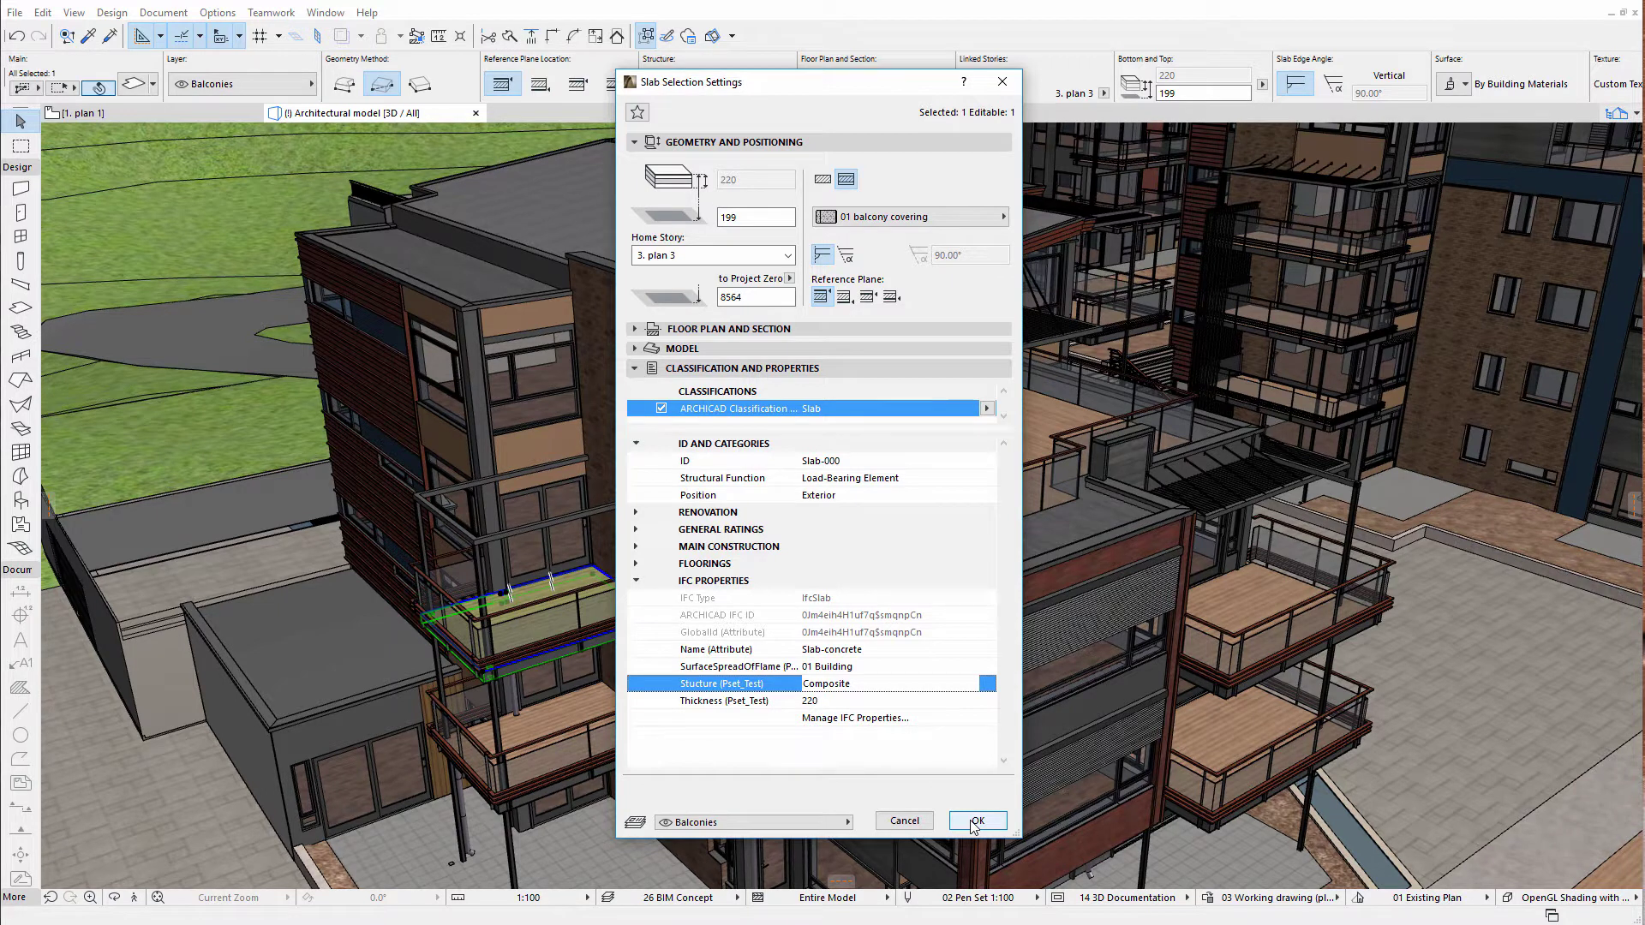
click(976, 822)
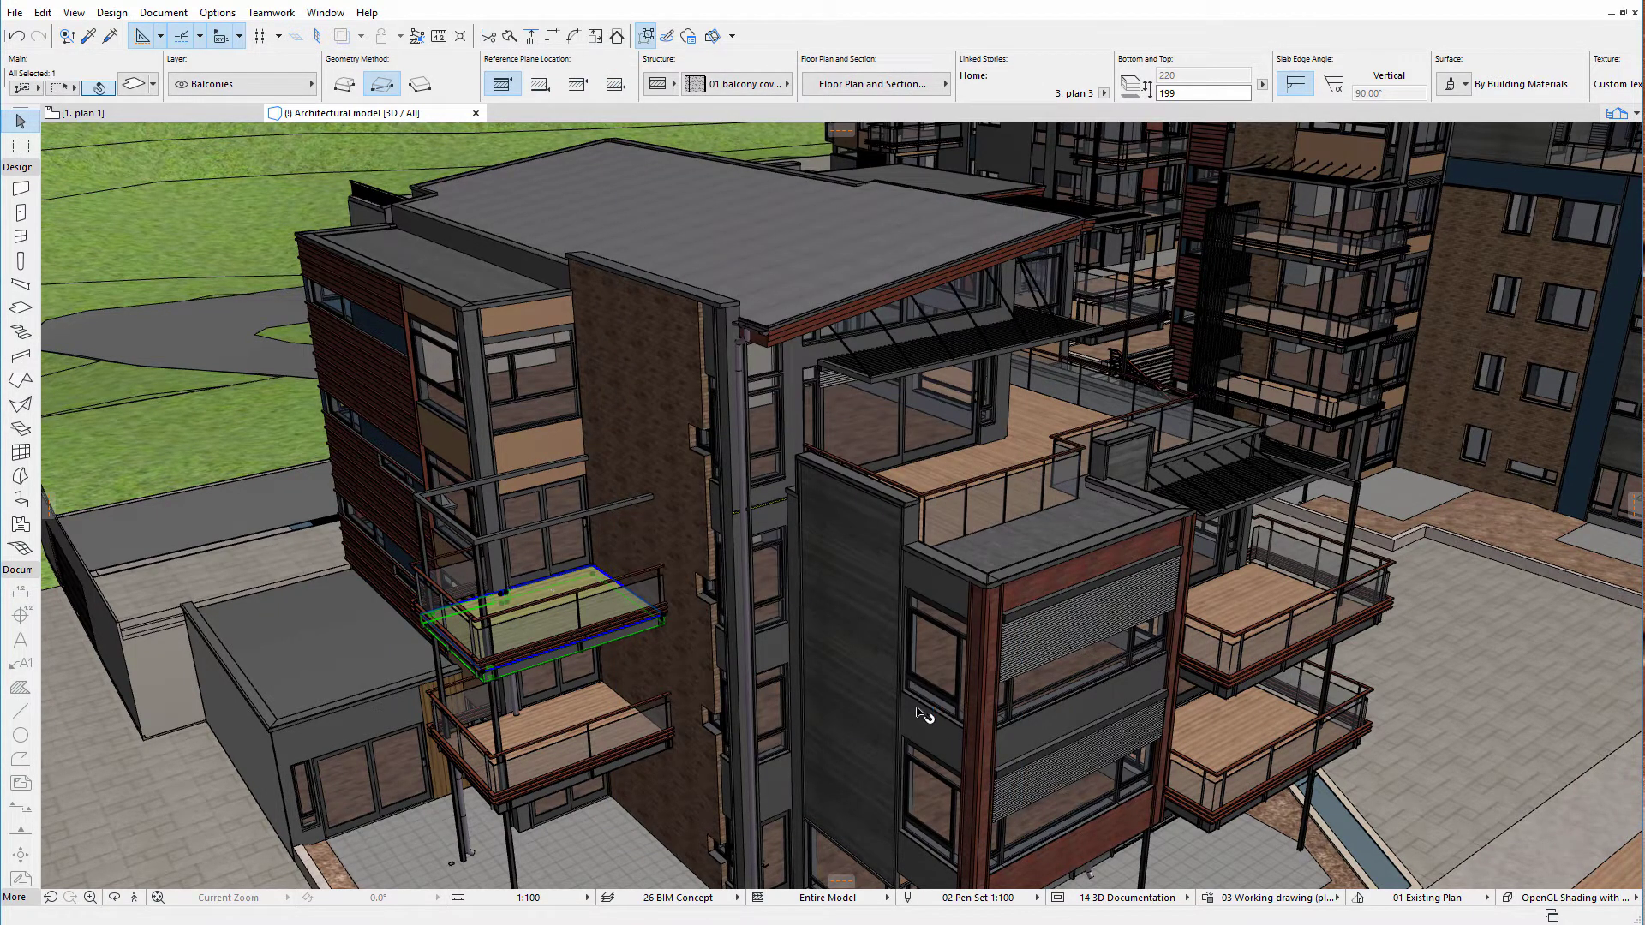
- Deselect the balcony slab and view the whole building complex in 3D
key(Escape)
scroll(915, 717, down, 5)
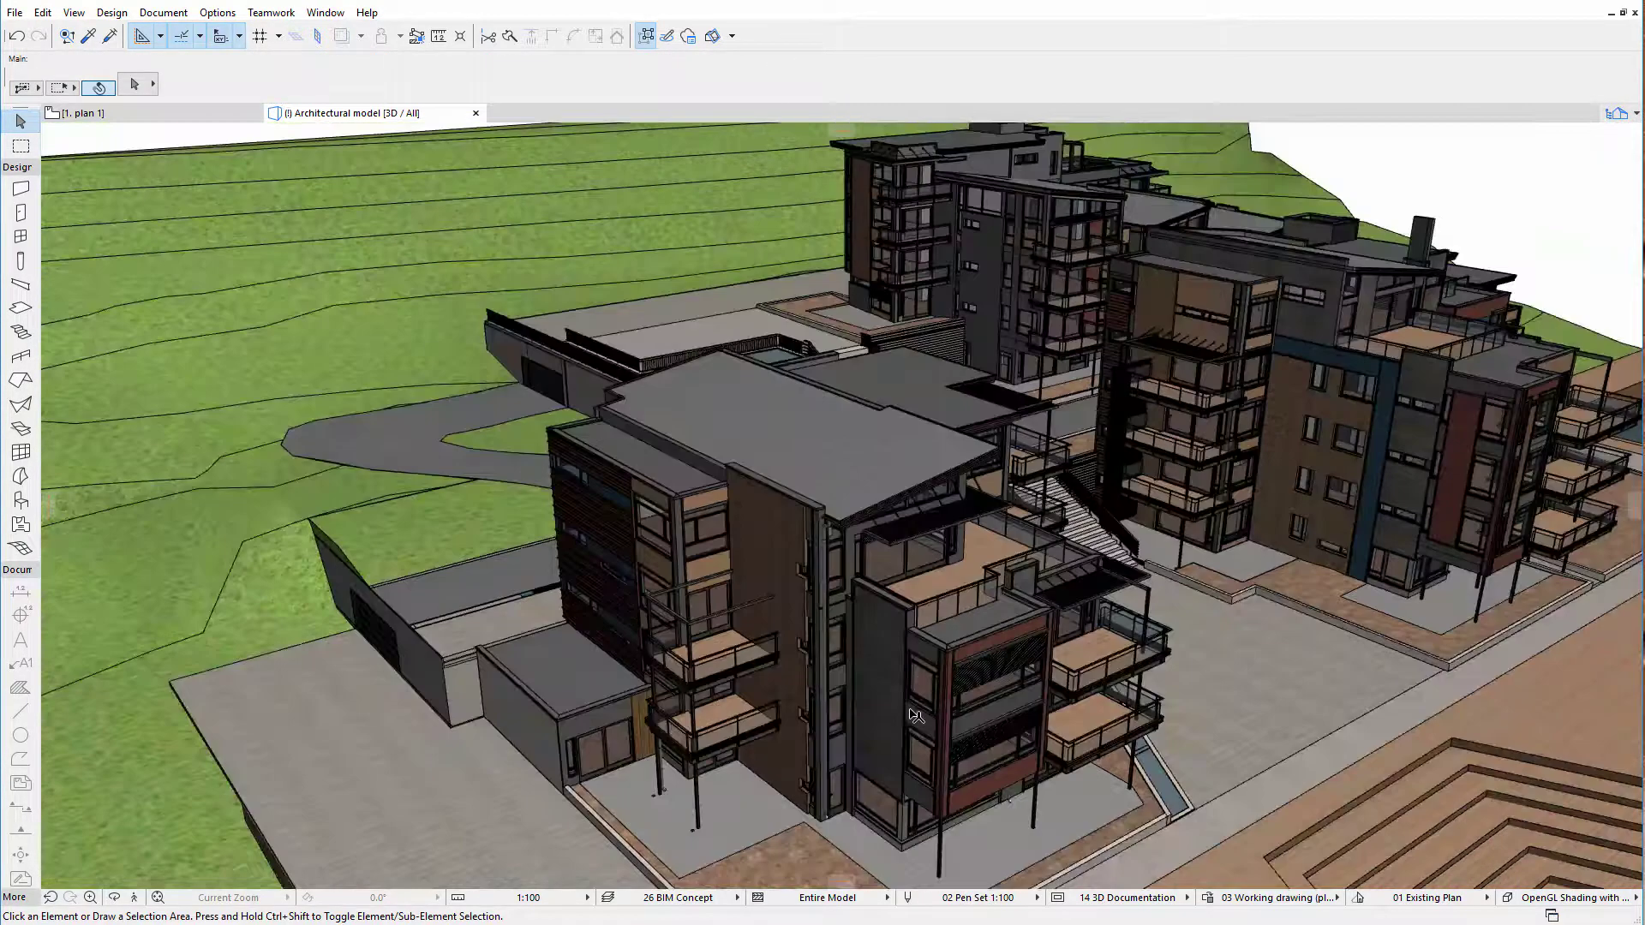
scroll(952, 707, up, 4)
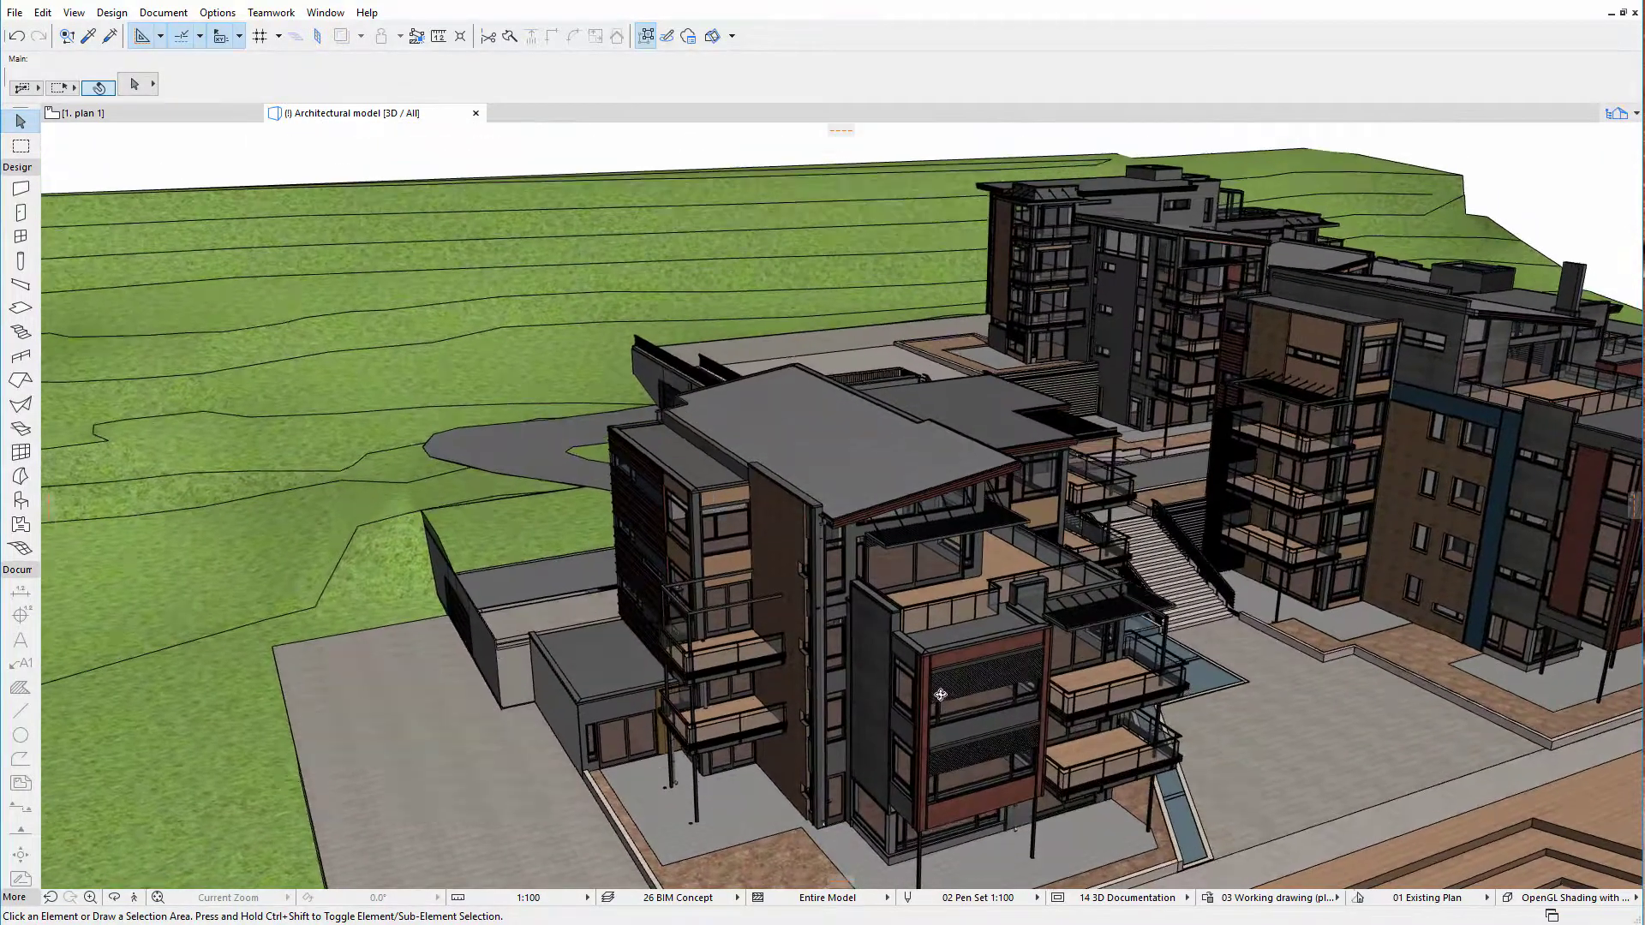